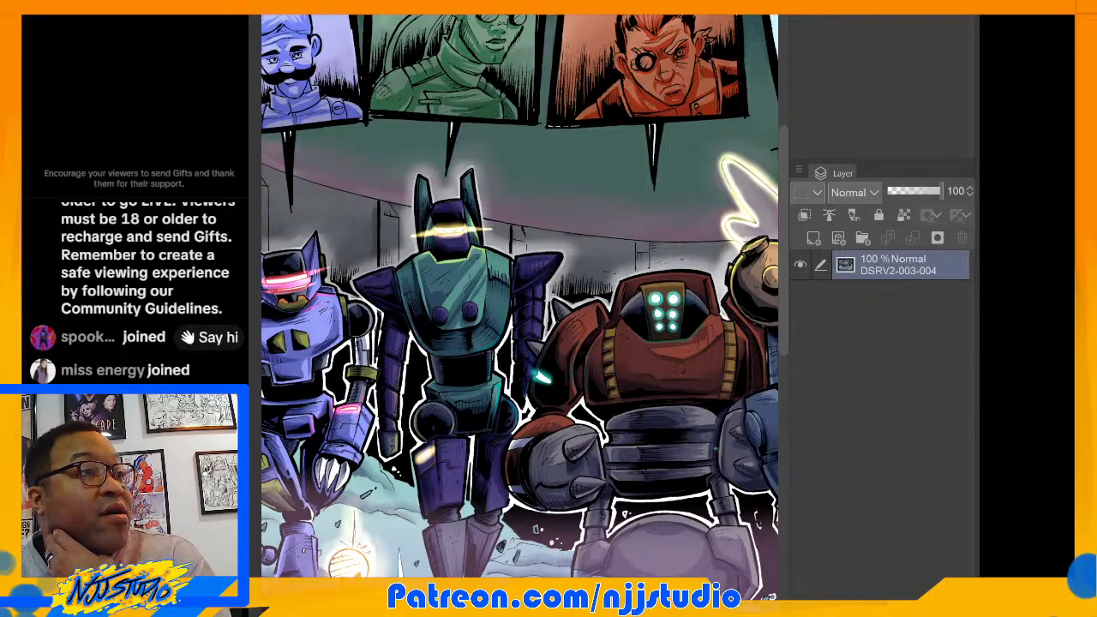
Step: Check the glow effects on the reference page DSRV2-003-004, and add a new Add (Glow) layer above Layer 5 on the battle page
{"action": "scroll", "coordinate": [519, 300], "scroll_direction": "left", "scroll_amount": 3}
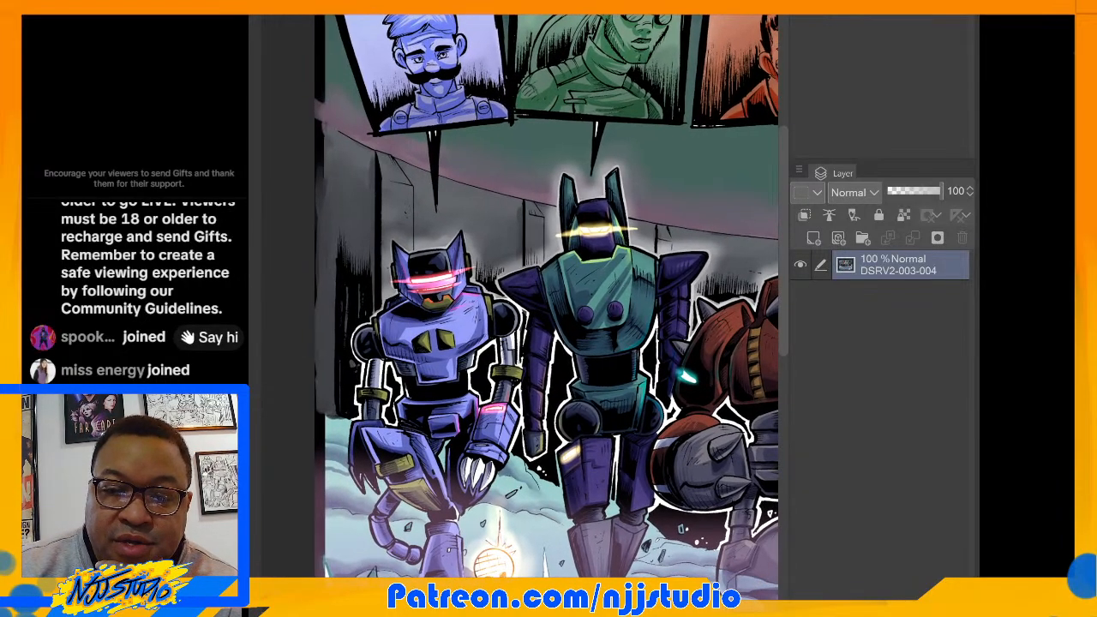
{"action": "key", "text": "ctrl+Tab"}
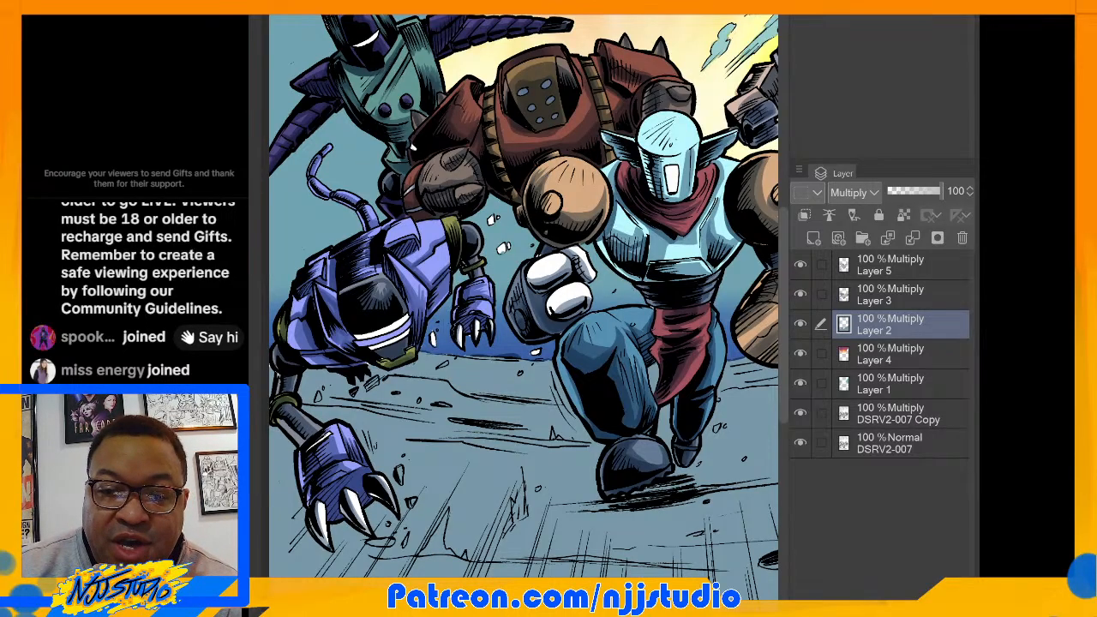
{"action": "key", "text": "ctrl+Tab"}
{"action": "scroll", "coordinate": [656, 78], "scroll_direction": "up", "scroll_amount": 3}
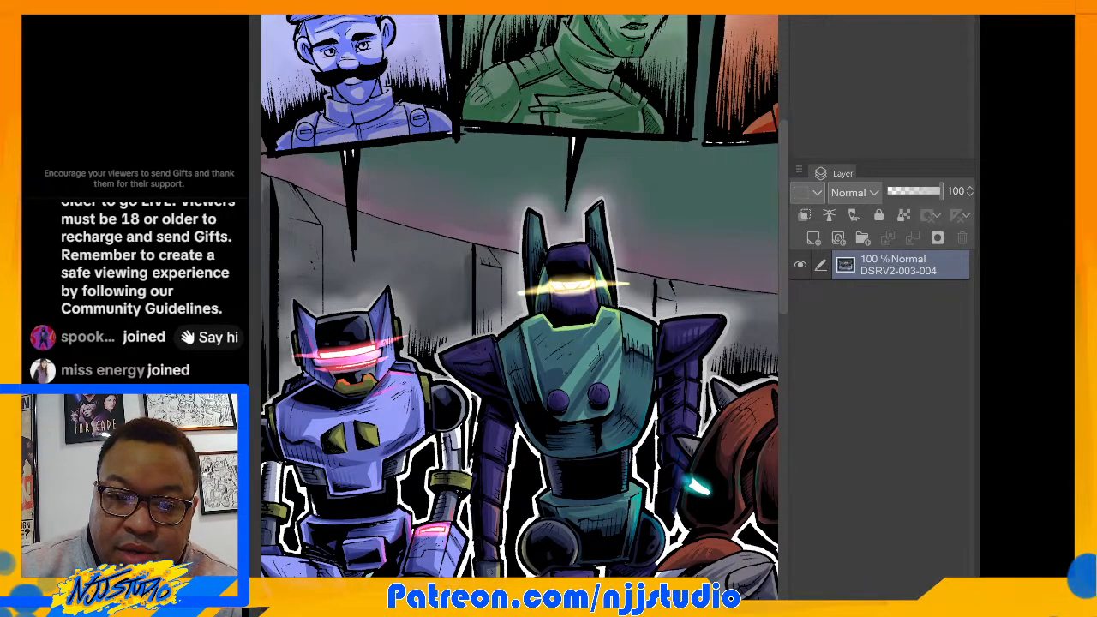
{"action": "key", "text": "ctrl+Tab"}
{"action": "left_click", "coordinate": [884, 267]}
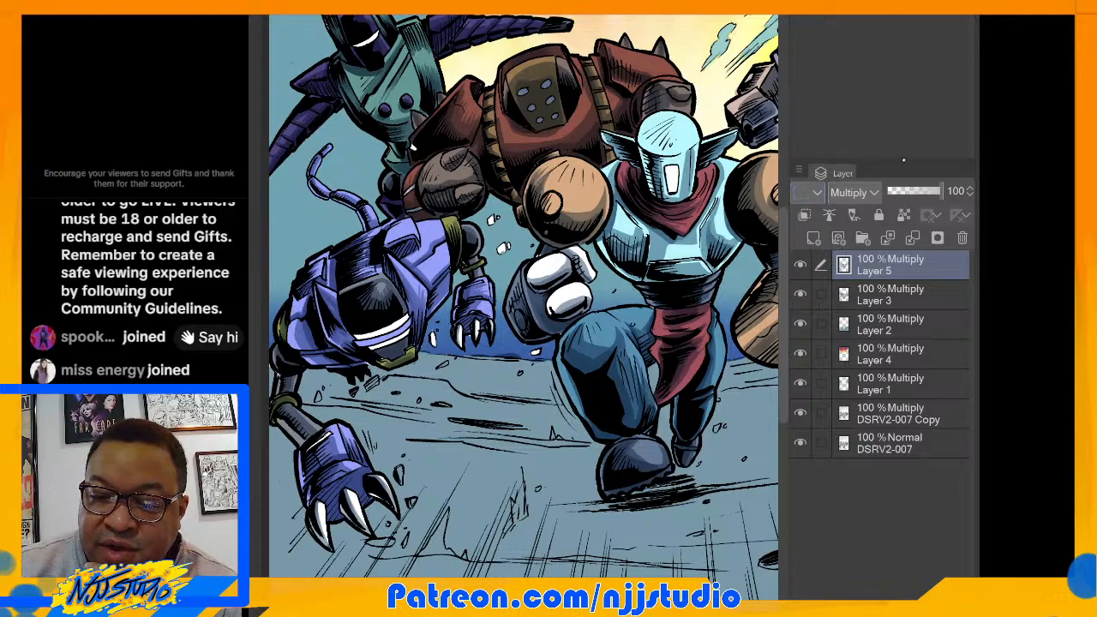
{"action": "key", "text": "ctrl+shift+n"}
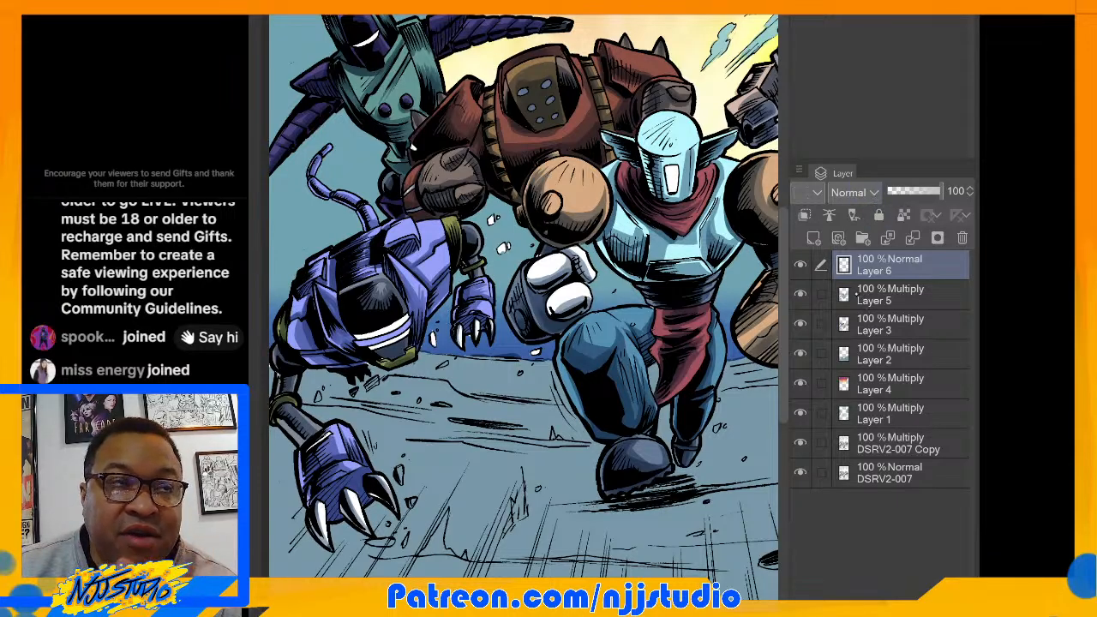
{"action": "left_click_drag", "start_coordinate": [616, 429], "coordinate": [701, 545]}
{"action": "scroll", "coordinate": [523, 172], "scroll_direction": "up", "scroll_amount": 4}
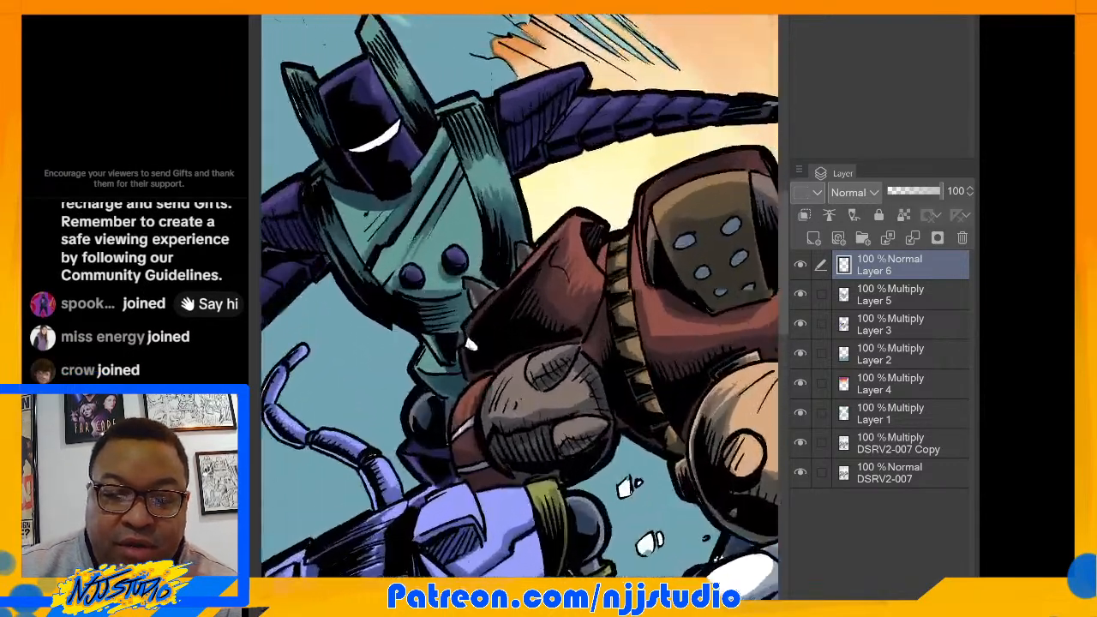
{"action": "left_click_drag", "start_coordinate": [514, 342], "coordinate": [534, 345]}
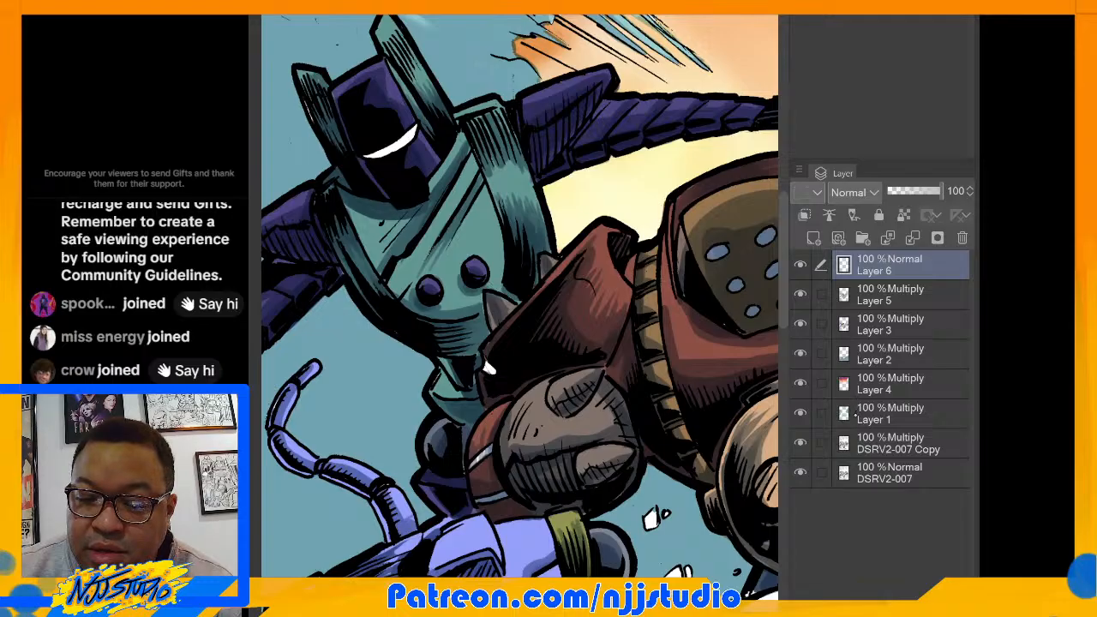
{"action": "left_click", "coordinate": [855, 415]}
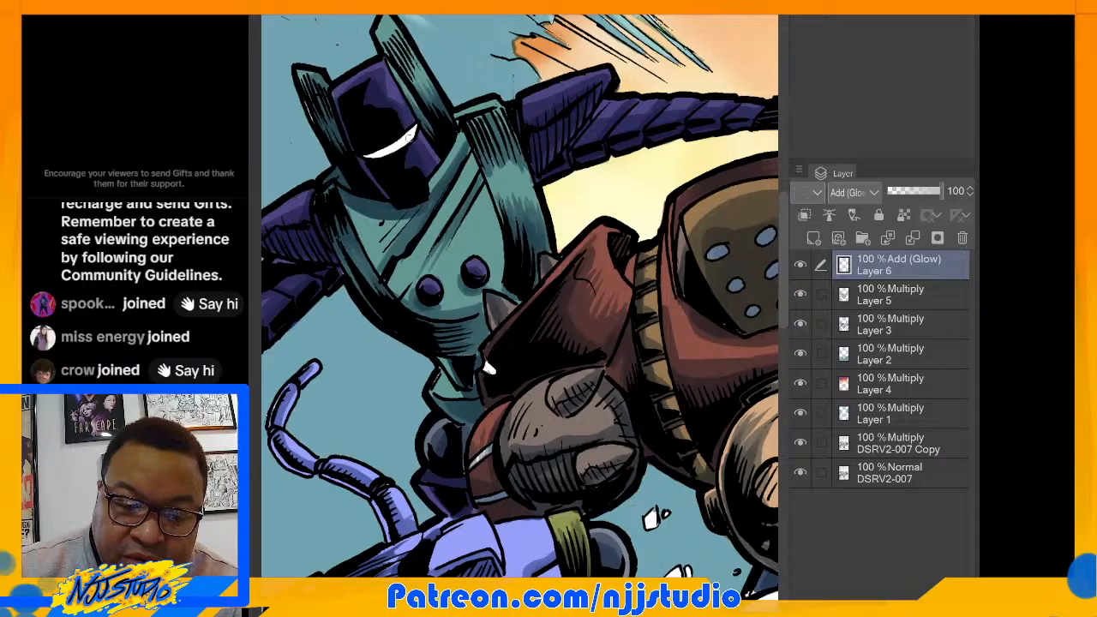
Step: Paint a soft yellow glow over the white visor slit of the teal-and-purple robot on the Add (Glow) layer
{"action": "mouse_move", "coordinate": [391, 144]}
{"action": "left_mouse_down"}
{"action": "mouse_move", "coordinate": [429, 112]}
{"action": "mouse_move", "coordinate": [412, 139]}
{"action": "mouse_move", "coordinate": [361, 163]}
{"action": "left_mouse_up"}
{"action": "mouse_move", "coordinate": [420, 124]}
{"action": "left_mouse_down"}
{"action": "mouse_move", "coordinate": [348, 164]}
{"action": "mouse_move", "coordinate": [429, 119]}
{"action": "left_mouse_up"}
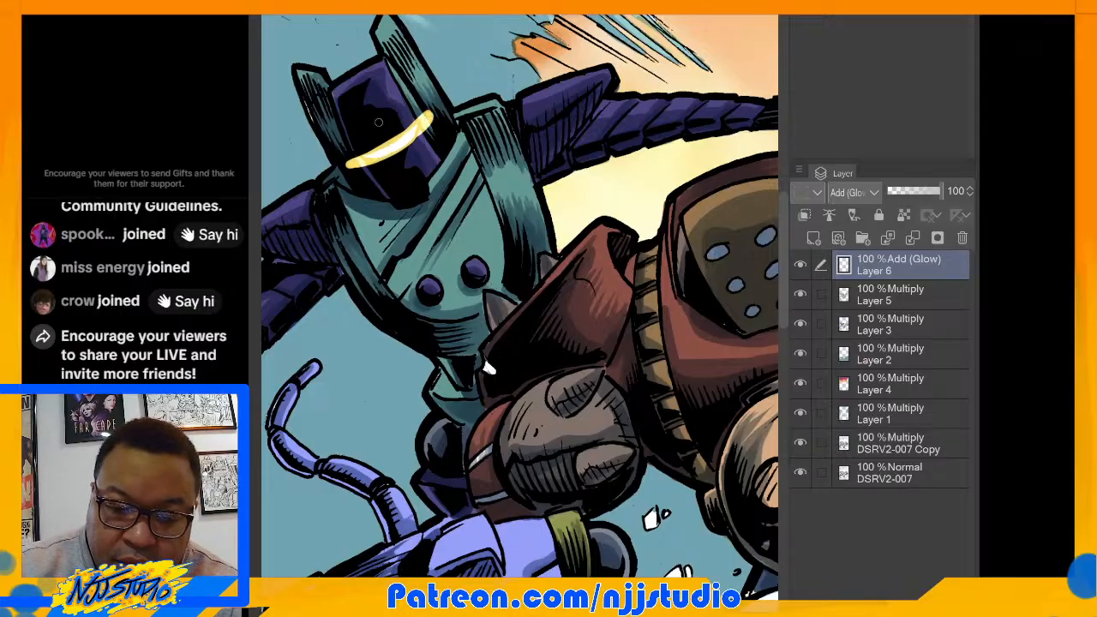
{"action": "left_click_drag", "start_coordinate": [487, 367], "coordinate": [493, 297]}
{"action": "scroll", "coordinate": [494, 298], "scroll_direction": "down", "scroll_amount": 1}
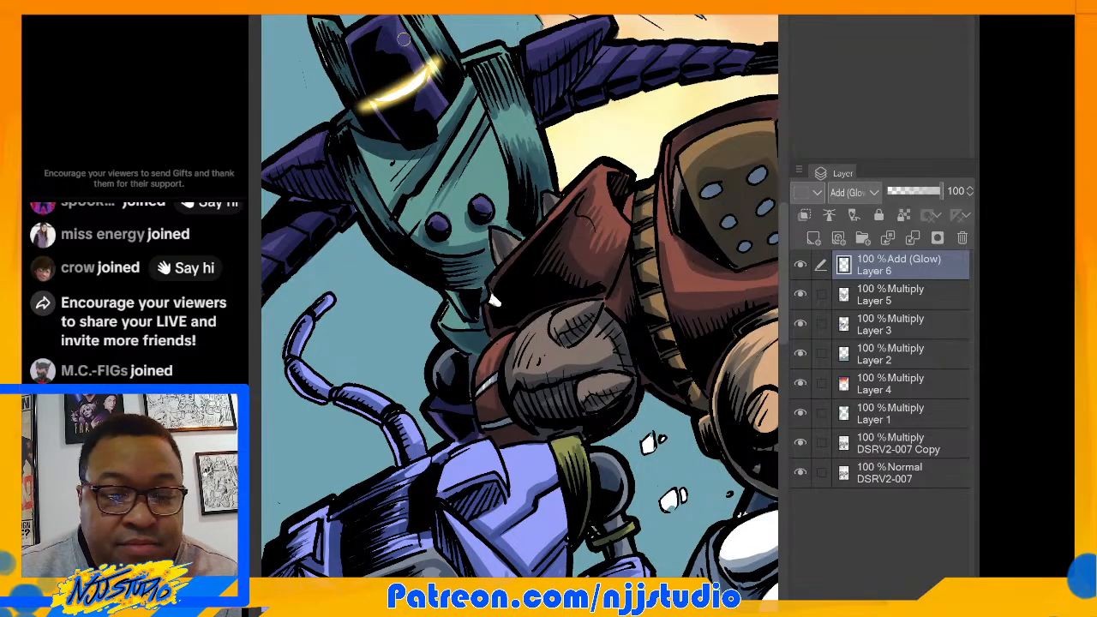
{"action": "left_click_drag", "start_coordinate": [403, 38], "coordinate": [511, 169]}
{"action": "scroll", "coordinate": [470, 234], "scroll_direction": "up", "scroll_amount": 3}
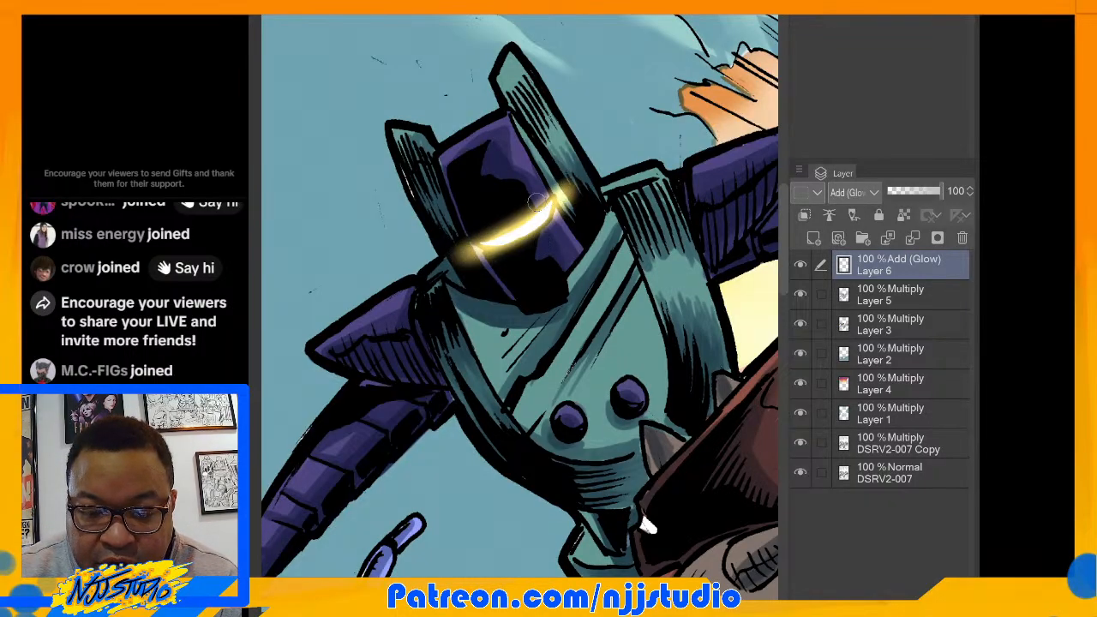
{"action": "scroll", "coordinate": [523, 162], "scroll_direction": "down", "scroll_amount": 3}
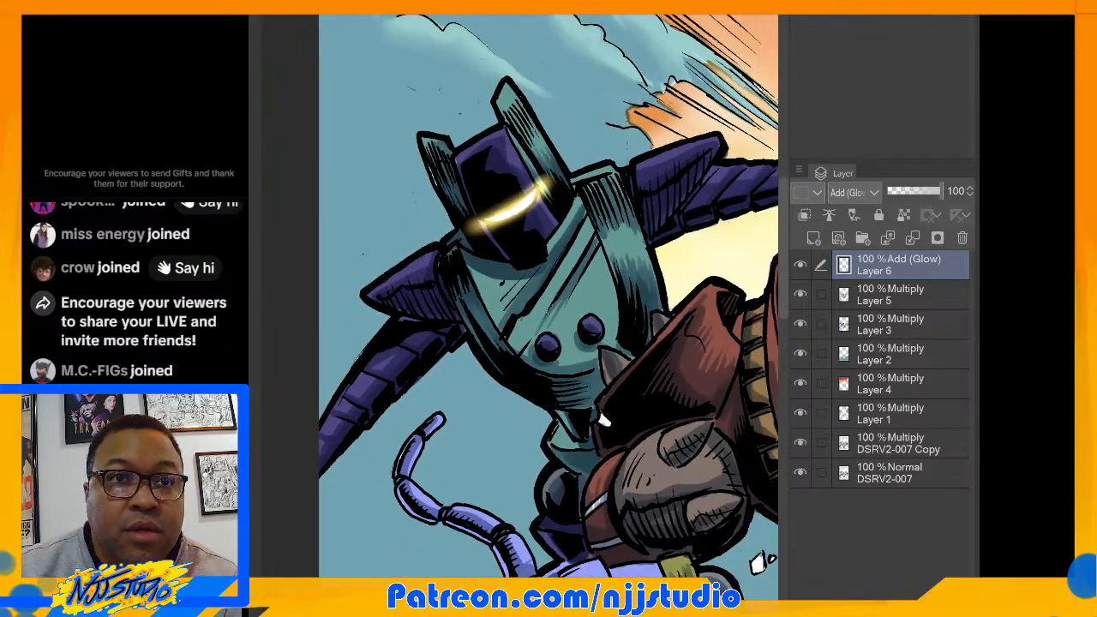
{"action": "left_click_drag", "start_coordinate": [523, 162], "coordinate": [378, 76]}
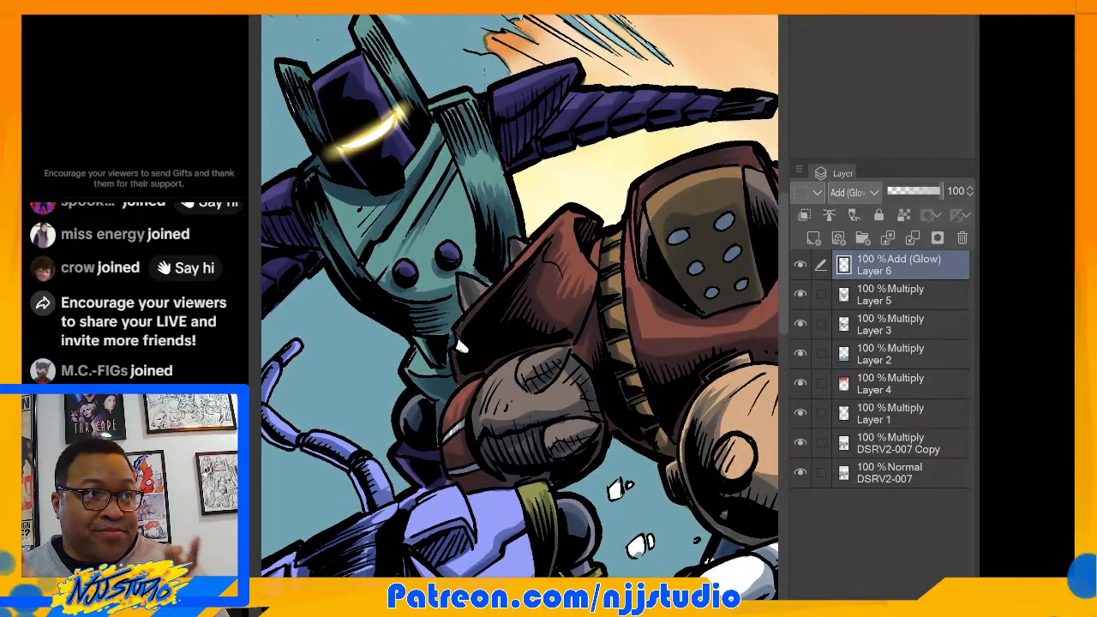
Step: Pick up the pink-red visor glow from the reference page and paint it around the purple robot's two white visor stripes
{"action": "left_click_drag", "start_coordinate": [463, 348], "coordinate": [533, 195]}
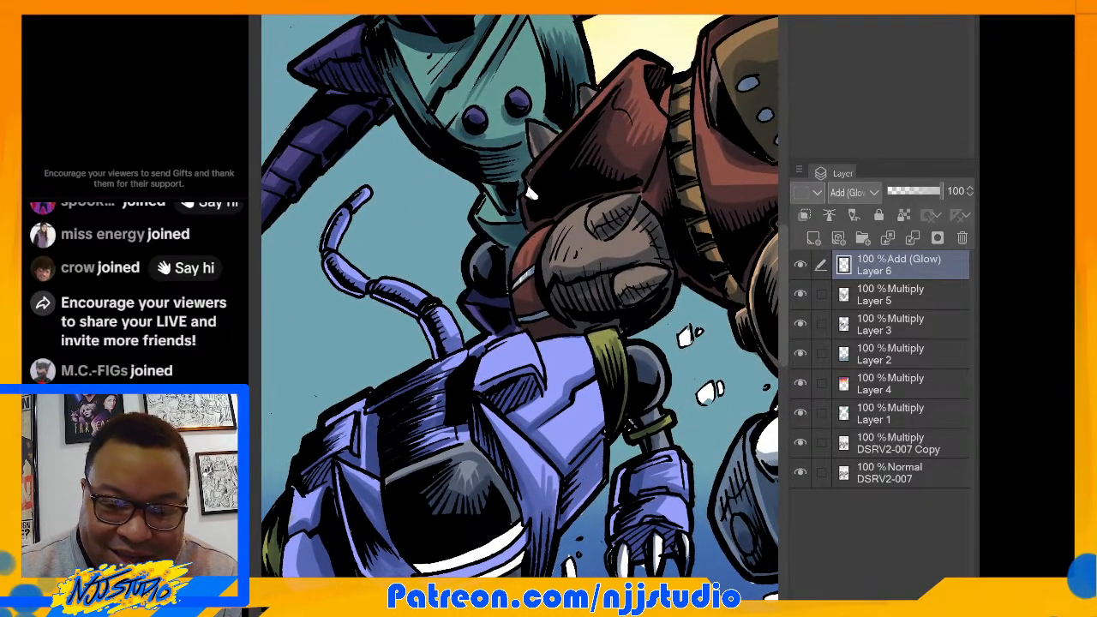
{"action": "key", "text": "ctrl+Tab"}
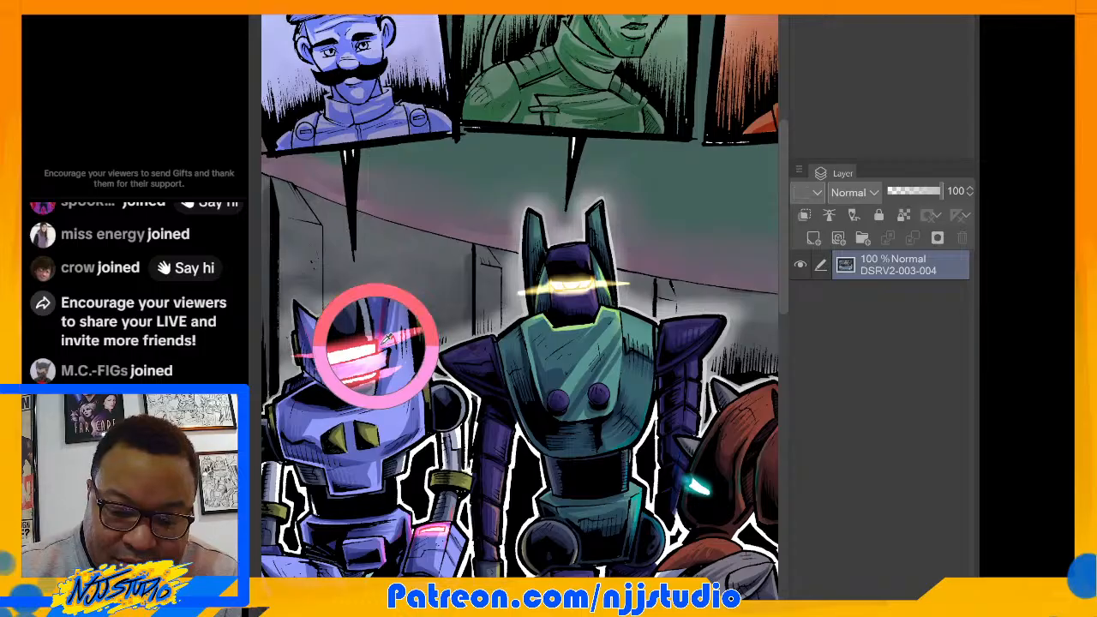
{"action": "key", "text": "ctrl+Tab"}
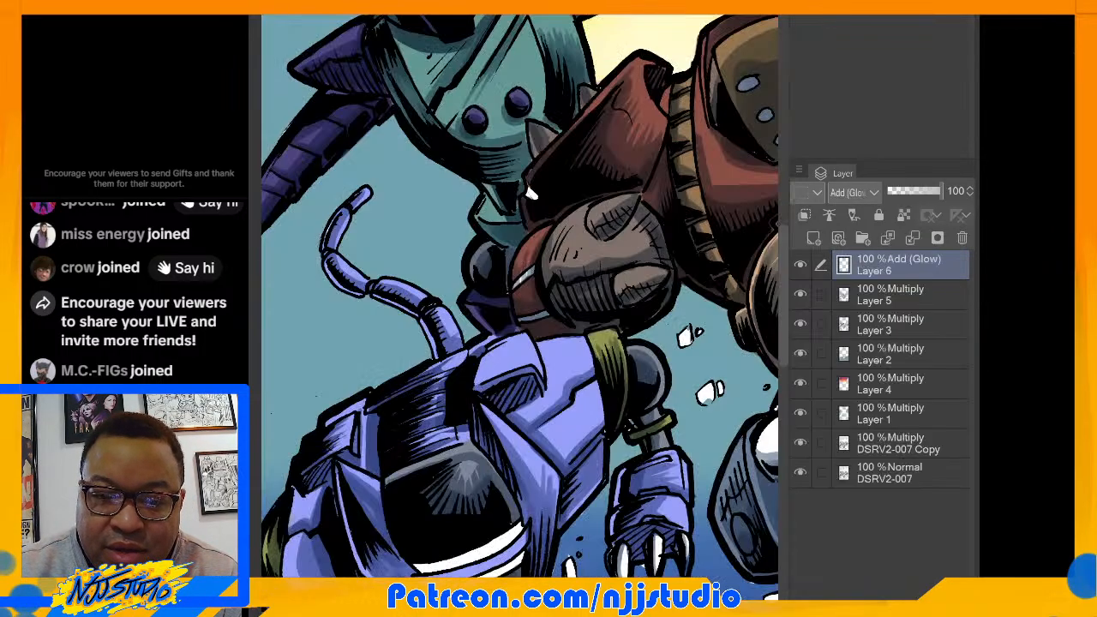
{"action": "left_click_drag", "start_coordinate": [506, 395], "coordinate": [533, 209]}
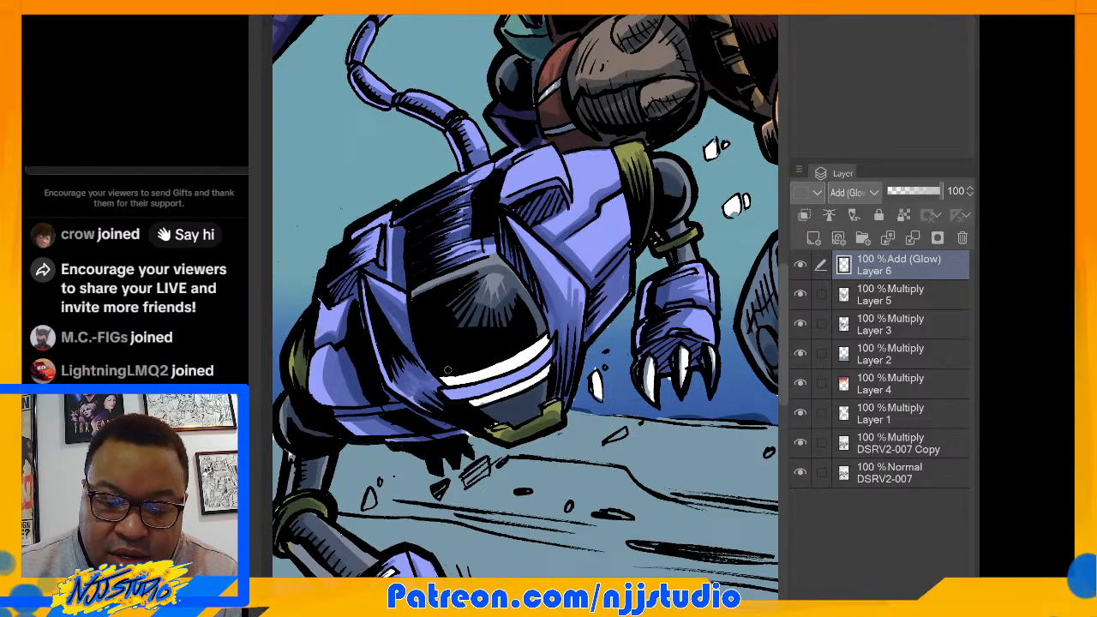
{"action": "mouse_move", "coordinate": [431, 381]}
{"action": "left_mouse_down"}
{"action": "mouse_move", "coordinate": [482, 375]}
{"action": "mouse_move", "coordinate": [561, 328]}
{"action": "mouse_move", "coordinate": [518, 360]}
{"action": "mouse_move", "coordinate": [414, 380]}
{"action": "mouse_move", "coordinate": [524, 363]}
{"action": "mouse_move", "coordinate": [550, 341]}
{"action": "mouse_move", "coordinate": [440, 389]}
{"action": "mouse_move", "coordinate": [409, 381]}
{"action": "mouse_move", "coordinate": [525, 357]}
{"action": "mouse_move", "coordinate": [564, 326]}
{"action": "mouse_move", "coordinate": [463, 404]}
{"action": "mouse_move", "coordinate": [525, 388]}
{"action": "mouse_move", "coordinate": [556, 364]}
{"action": "mouse_move", "coordinate": [461, 406]}
{"action": "mouse_move", "coordinate": [545, 380]}
{"action": "mouse_move", "coordinate": [557, 364]}
{"action": "mouse_move", "coordinate": [462, 406]}
{"action": "left_mouse_up"}
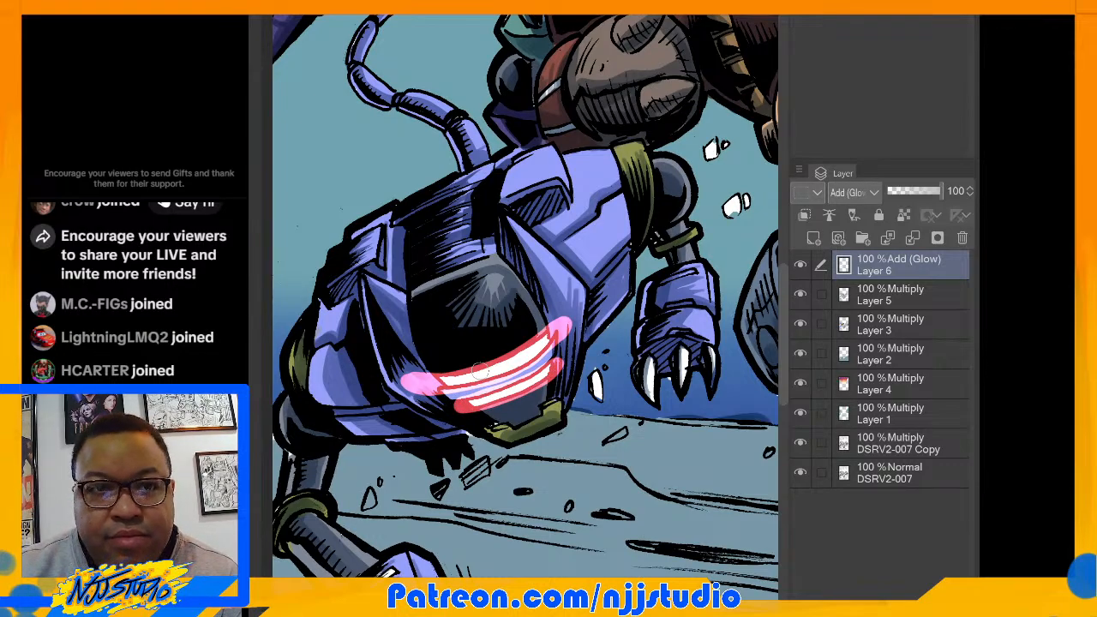
{"action": "scroll", "coordinate": [481, 370], "scroll_direction": "down", "scroll_amount": 2}
{"action": "left_click_drag", "start_coordinate": [519, 357], "coordinate": [427, 379]}
{"action": "left_click_drag", "start_coordinate": [474, 124], "coordinate": [518, 86]}
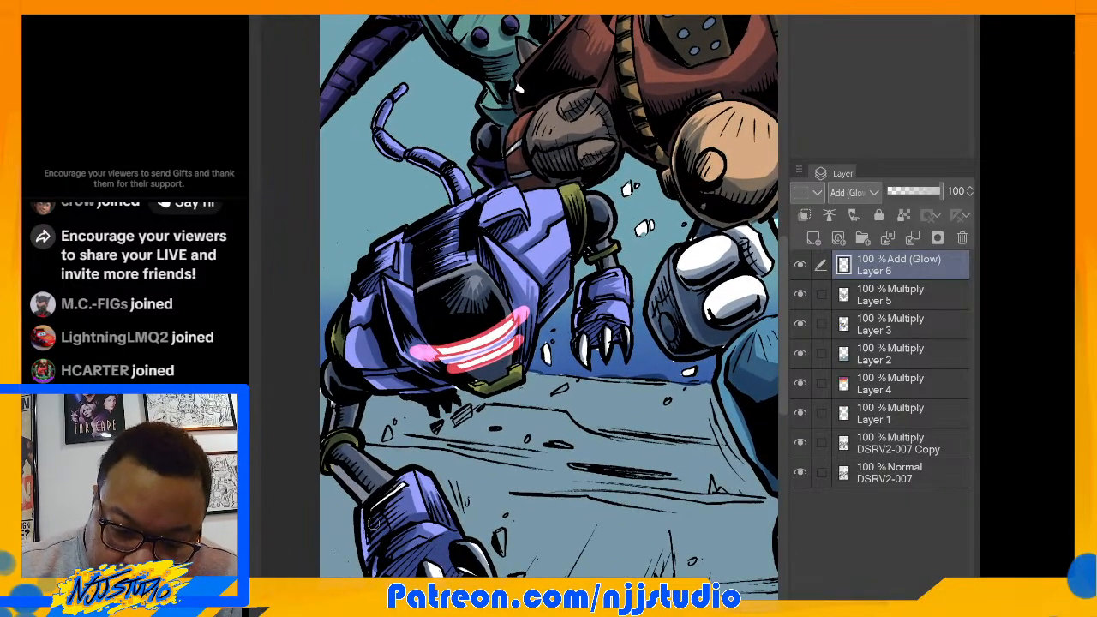
Step: Paint matching pink-red glowing strips on the purple robot's two forearms
{"action": "mouse_move", "coordinate": [371, 512]}
{"action": "left_mouse_down"}
{"action": "mouse_move", "coordinate": [411, 480]}
{"action": "mouse_move", "coordinate": [372, 511]}
{"action": "mouse_move", "coordinate": [386, 496]}
{"action": "left_mouse_up"}
{"action": "mouse_move", "coordinate": [614, 266]}
{"action": "left_mouse_down"}
{"action": "mouse_move", "coordinate": [592, 283]}
{"action": "mouse_move", "coordinate": [618, 275]}
{"action": "mouse_move", "coordinate": [591, 284]}
{"action": "mouse_move", "coordinate": [566, 272]}
{"action": "mouse_move", "coordinate": [476, 325]}
{"action": "mouse_move", "coordinate": [525, 361]}
{"action": "mouse_move", "coordinate": [554, 359]}
{"action": "left_mouse_up"}
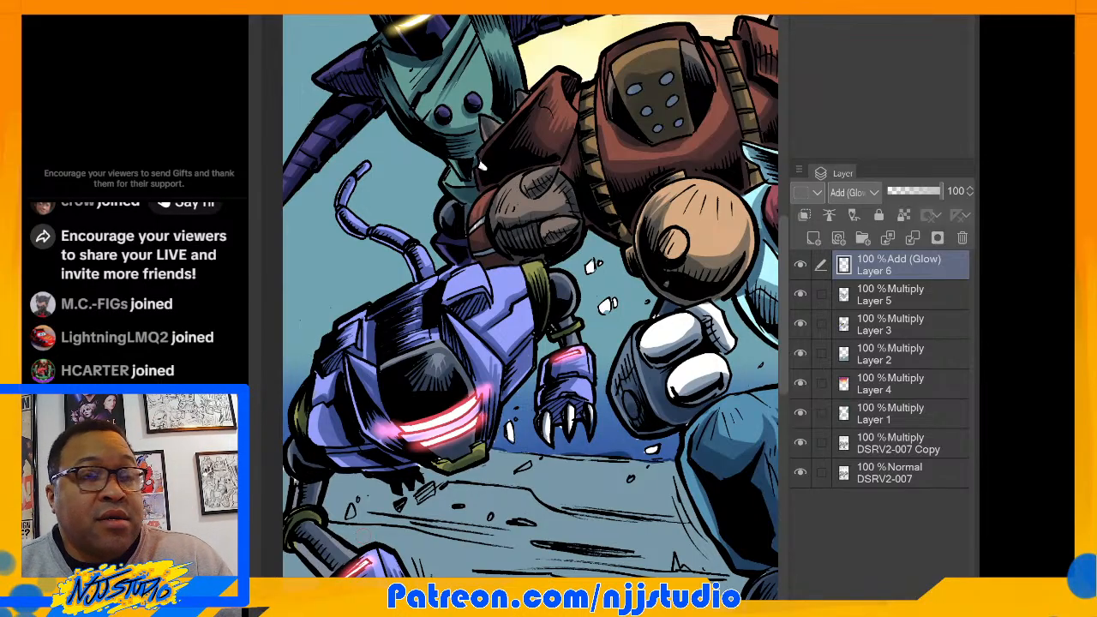
{"action": "key", "text": "ctrl+minus"}
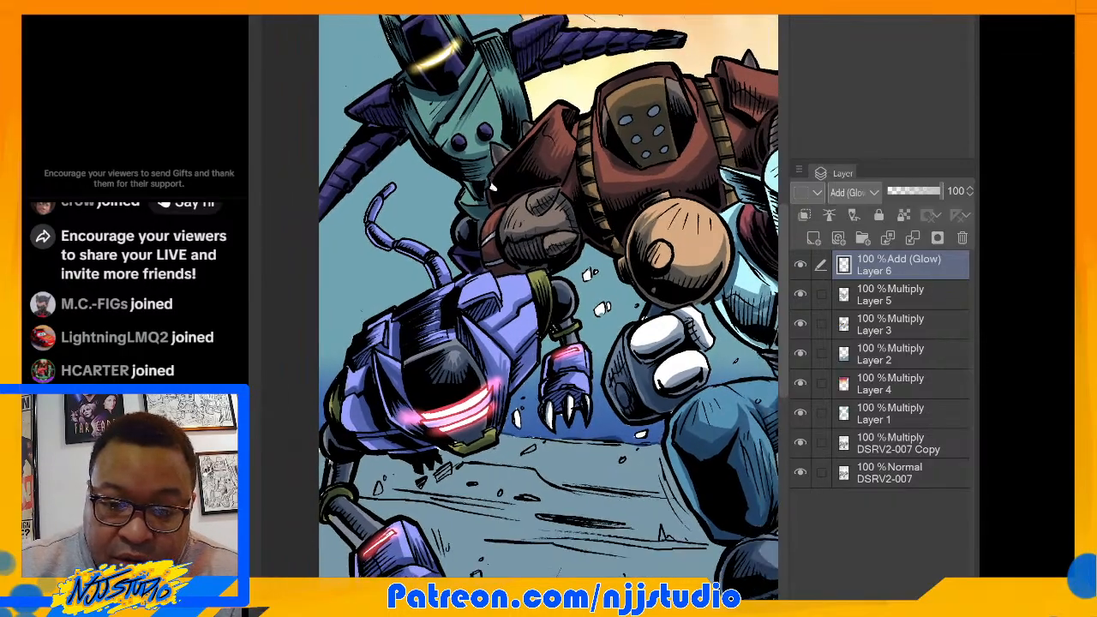
Step: Sample the teal glow from the red robot on the reference page and paint it over the upper four eye lights of the battle page's red robot
{"action": "left_click_drag", "start_coordinate": [548, 395], "coordinate": [437, 394]}
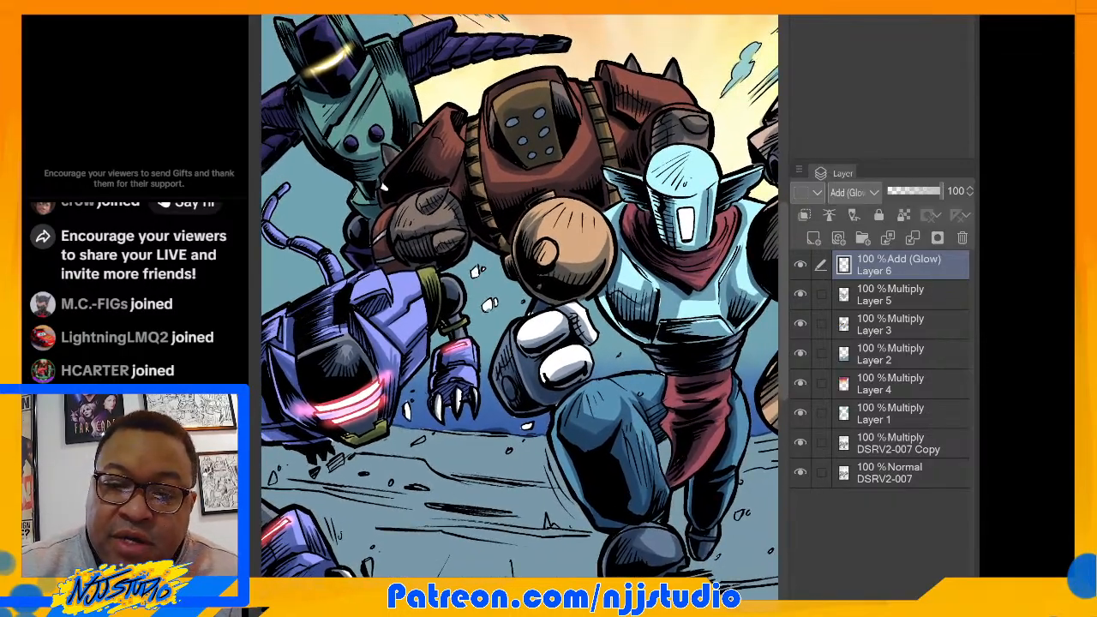
{"action": "key", "text": "ctrl+Tab"}
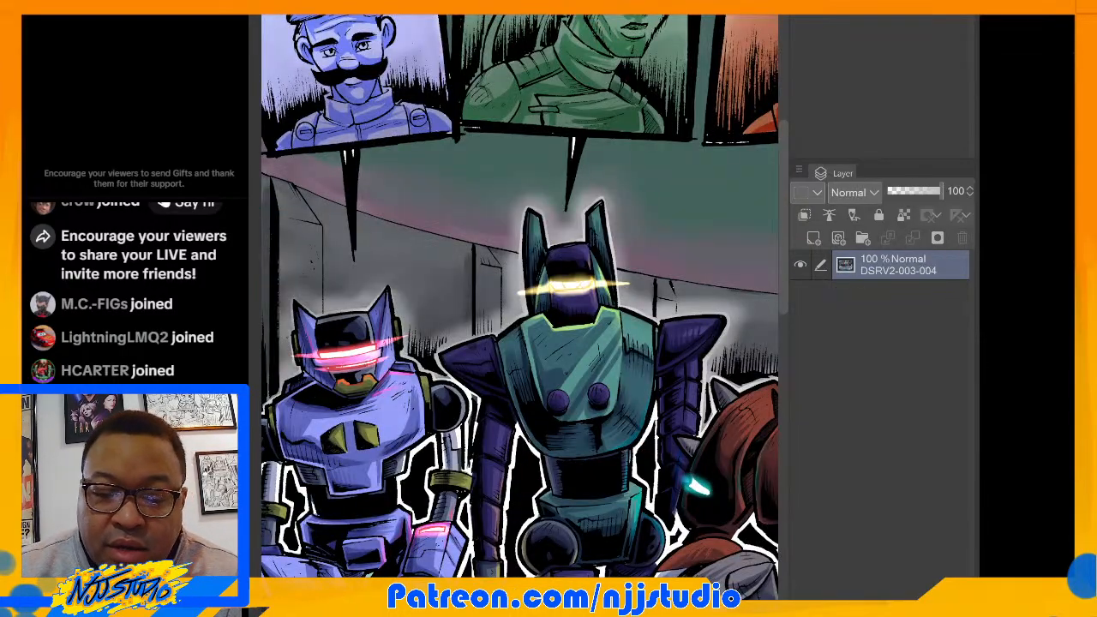
{"action": "left_click_drag", "start_coordinate": [669, 463], "coordinate": [378, 199]}
{"action": "scroll", "coordinate": [467, 272], "scroll_direction": "up", "scroll_amount": 5}
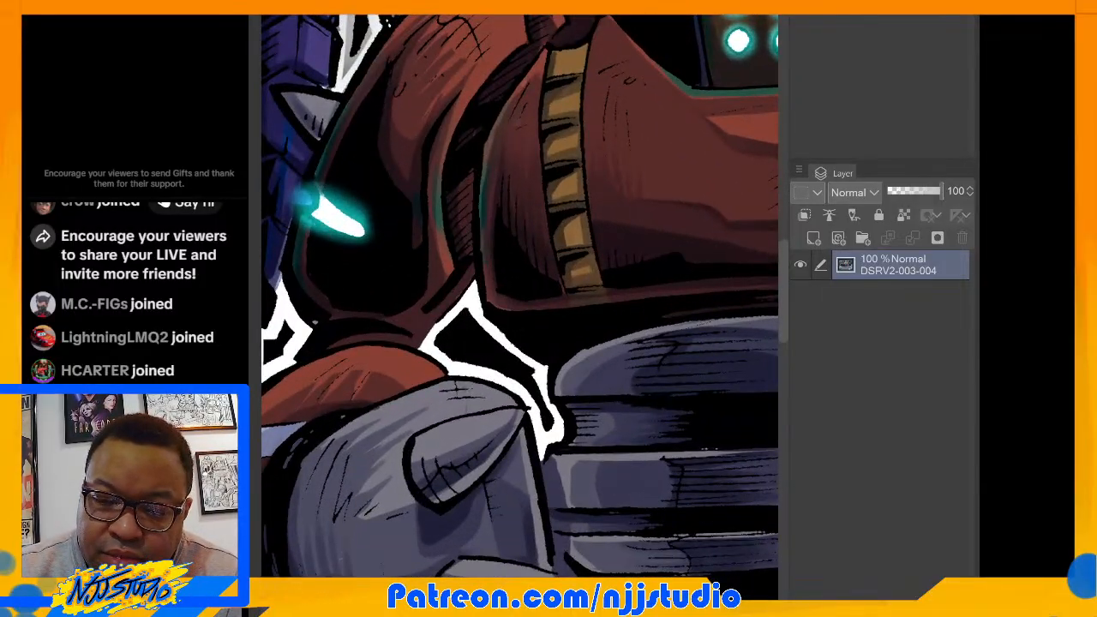
{"action": "left_click", "coordinate": [341, 207], "text": "alt"}
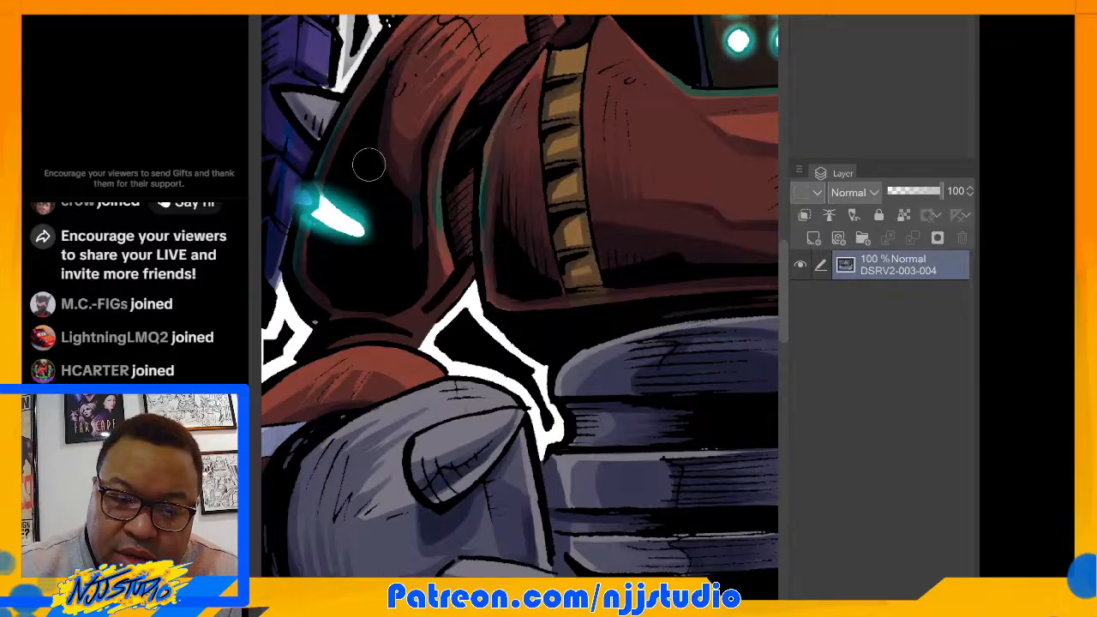
{"action": "key", "text": "ctrl+Tab"}
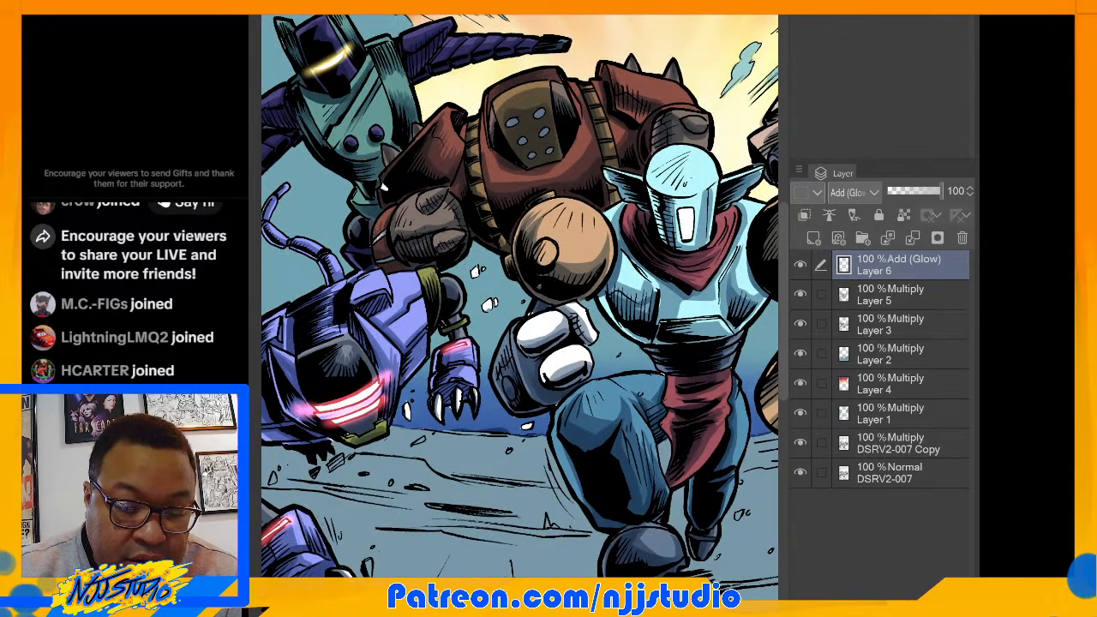
{"action": "scroll", "coordinate": [519, 257], "scroll_direction": "up", "scroll_amount": 5}
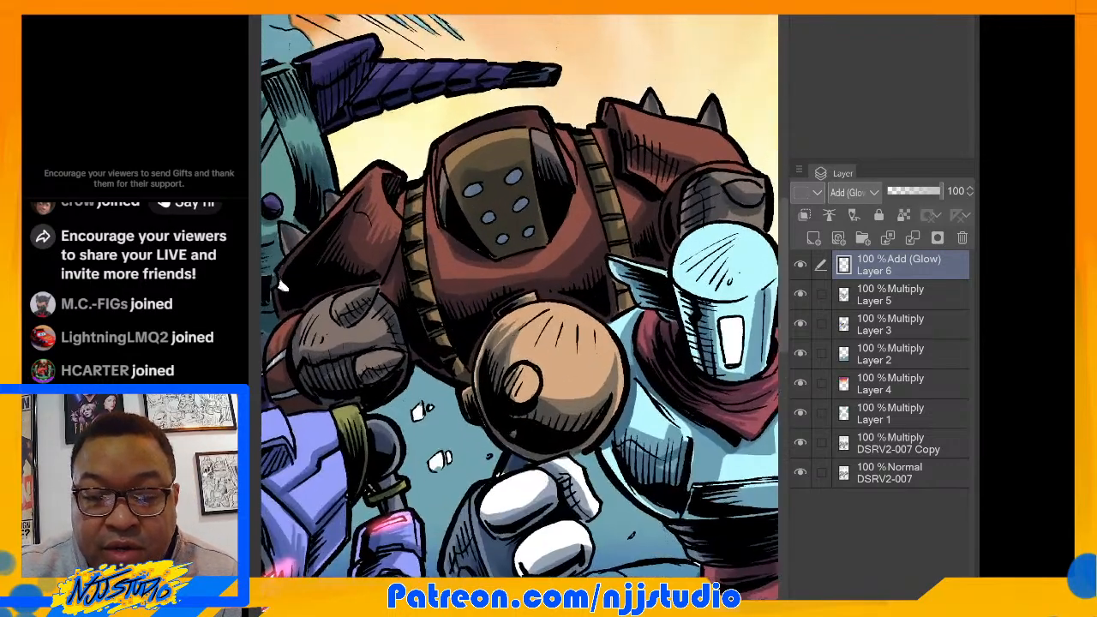
{"action": "left_click_drag", "start_coordinate": [432, 334], "coordinate": [437, 334]}
{"action": "mouse_move", "coordinate": [430, 345]}
{"action": "left_mouse_down"}
{"action": "mouse_move", "coordinate": [443, 321]}
{"action": "mouse_move", "coordinate": [450, 335]}
{"action": "left_mouse_up"}
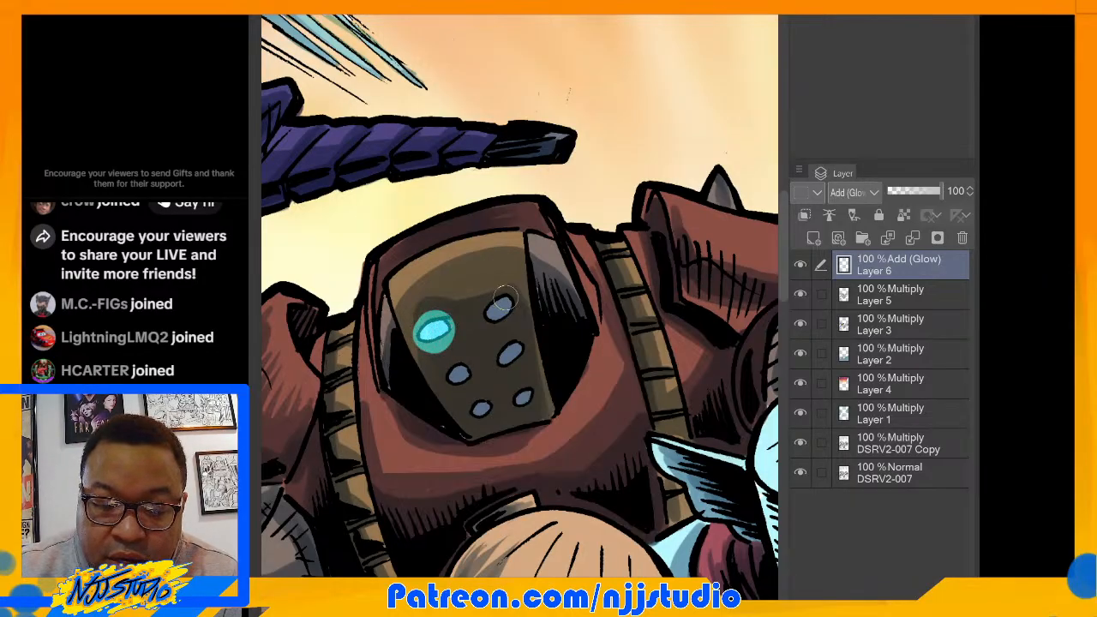
{"action": "left_click_drag", "start_coordinate": [504, 301], "coordinate": [488, 318]}
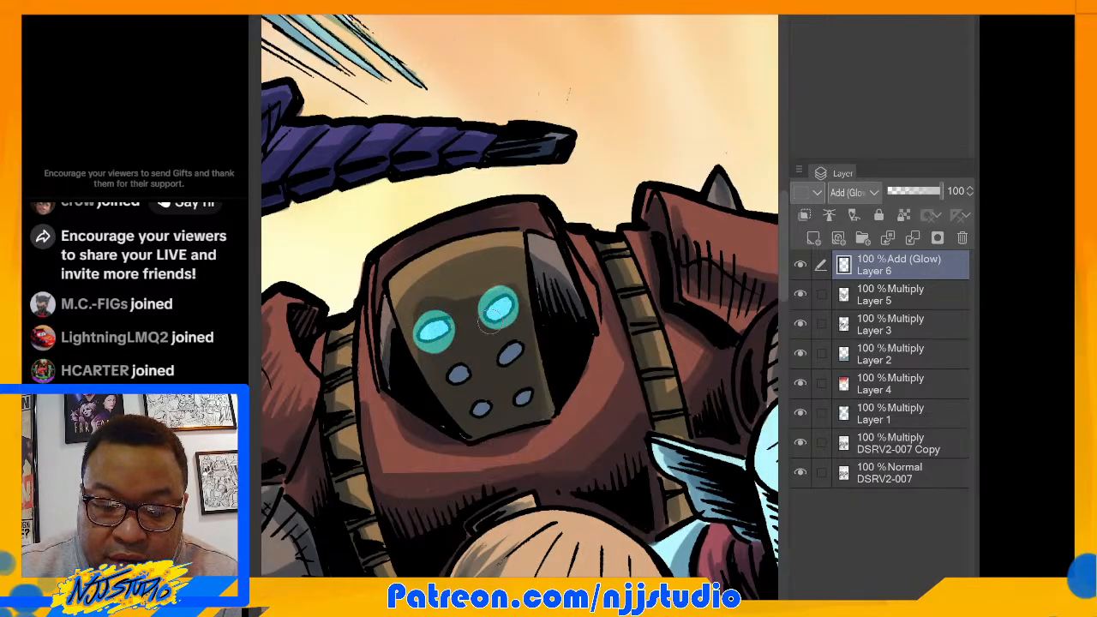
{"action": "mouse_move", "coordinate": [453, 371]}
{"action": "left_mouse_down"}
{"action": "mouse_move", "coordinate": [511, 352]}
{"action": "mouse_move", "coordinate": [523, 362]}
{"action": "left_mouse_up"}
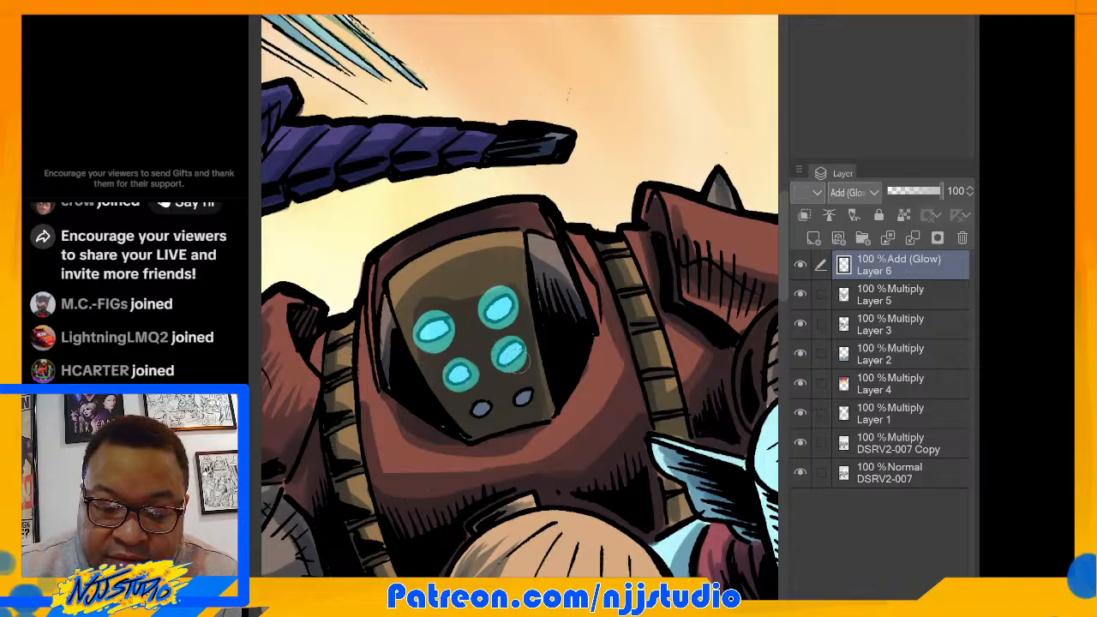
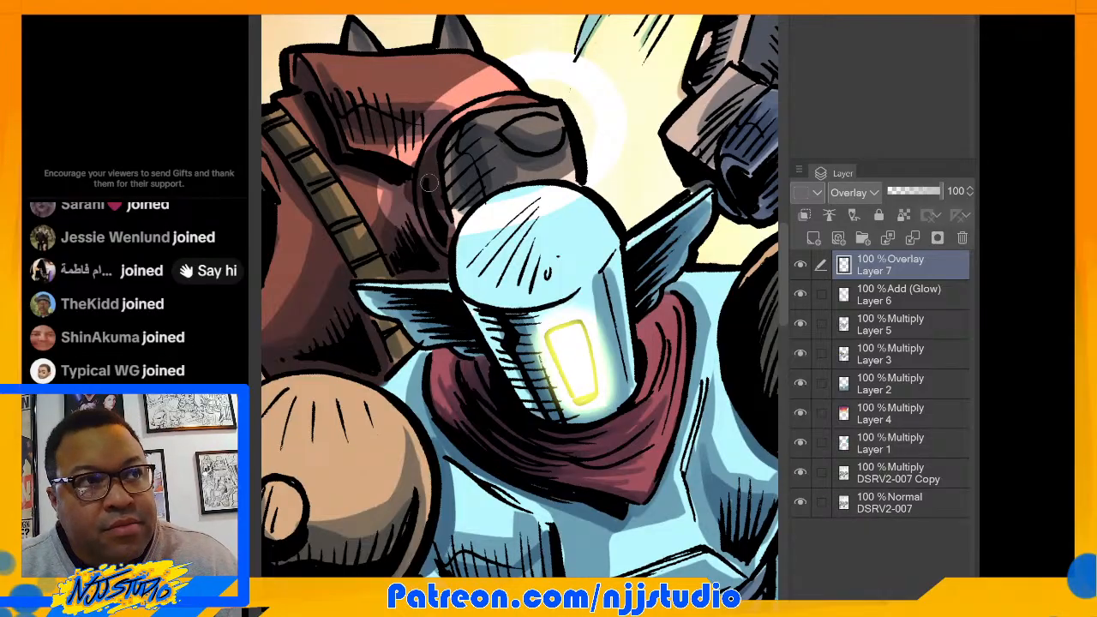
Step: Change the blending mode of Layer 7, holding the white halo ring above the light-blue robot's head, to Vivid light
{"action": "scroll", "coordinate": [520, 296], "scroll_direction": "down", "scroll_amount": 5}
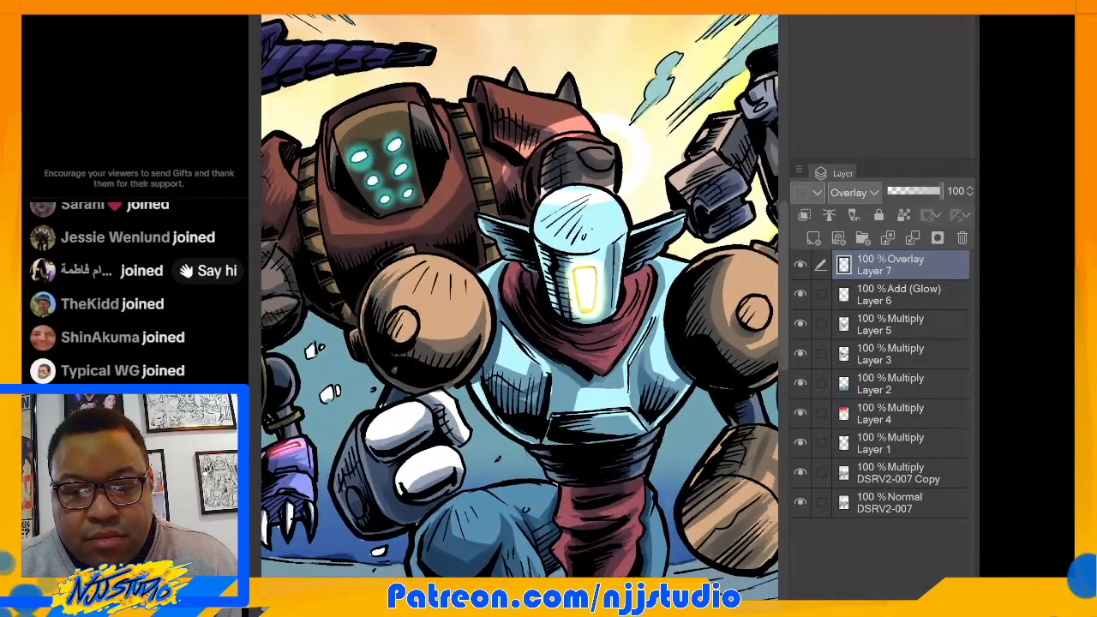
{"action": "left_click_drag", "start_coordinate": [583, 296], "coordinate": [454, 296]}
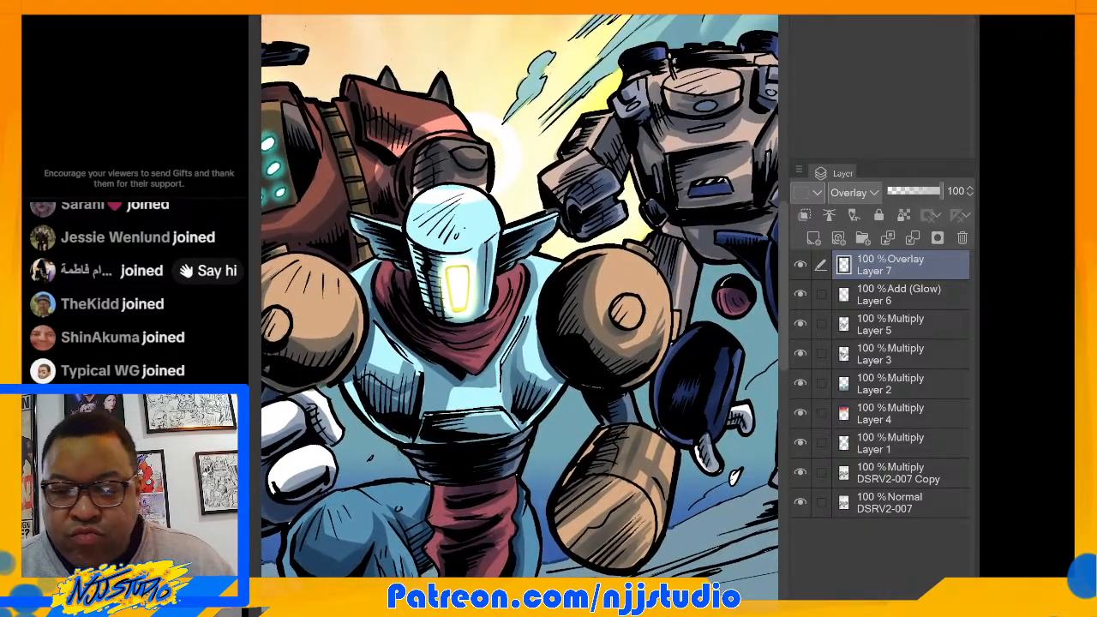
{"action": "mouse_move", "coordinate": [940, 192]}
{"action": "left_mouse_down"}
{"action": "mouse_move", "coordinate": [889, 191]}
{"action": "mouse_move", "coordinate": [941, 192]}
{"action": "left_mouse_up"}
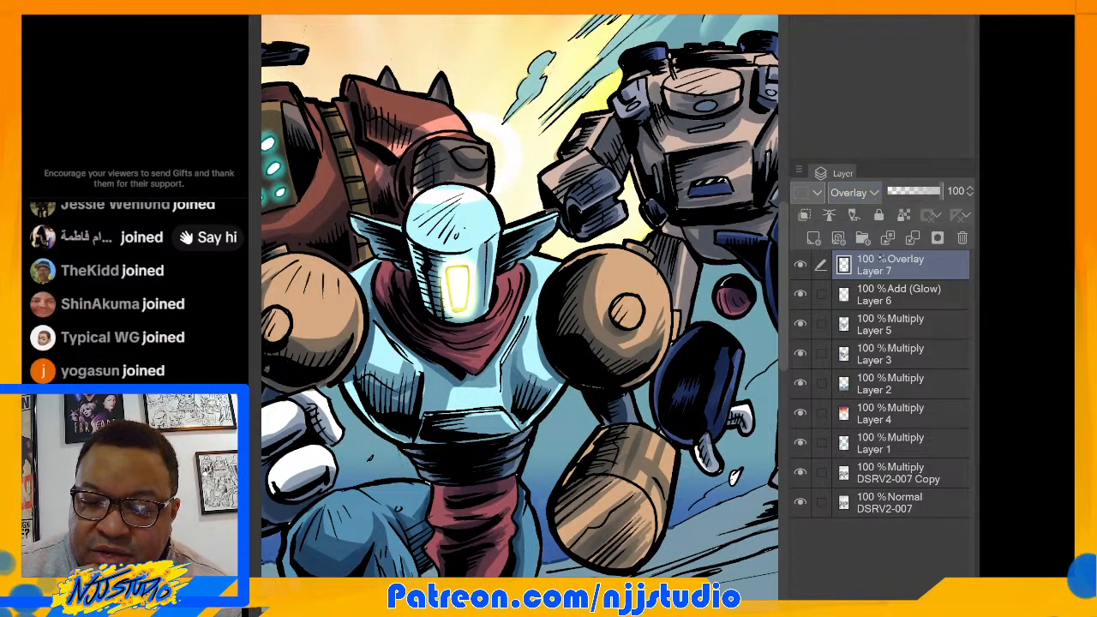
{"action": "left_click", "coordinate": [863, 451]}
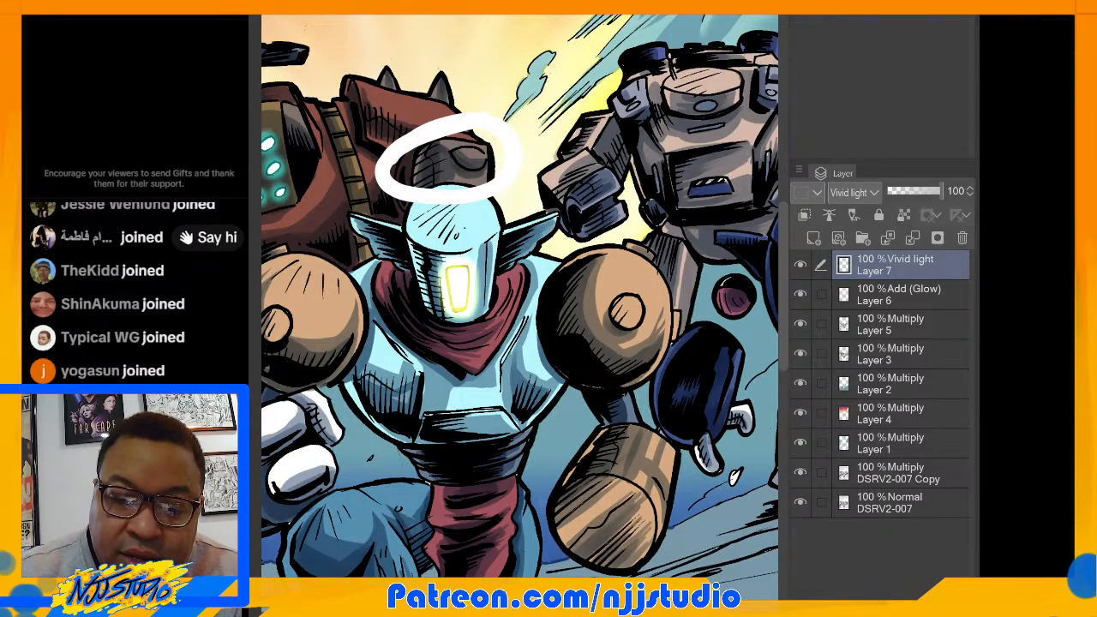
Step: Draw white wing outlines on both sides of the light-blue robot's halo on Layer 7
{"action": "left_click_drag", "start_coordinate": [455, 309], "coordinate": [598, 282]}
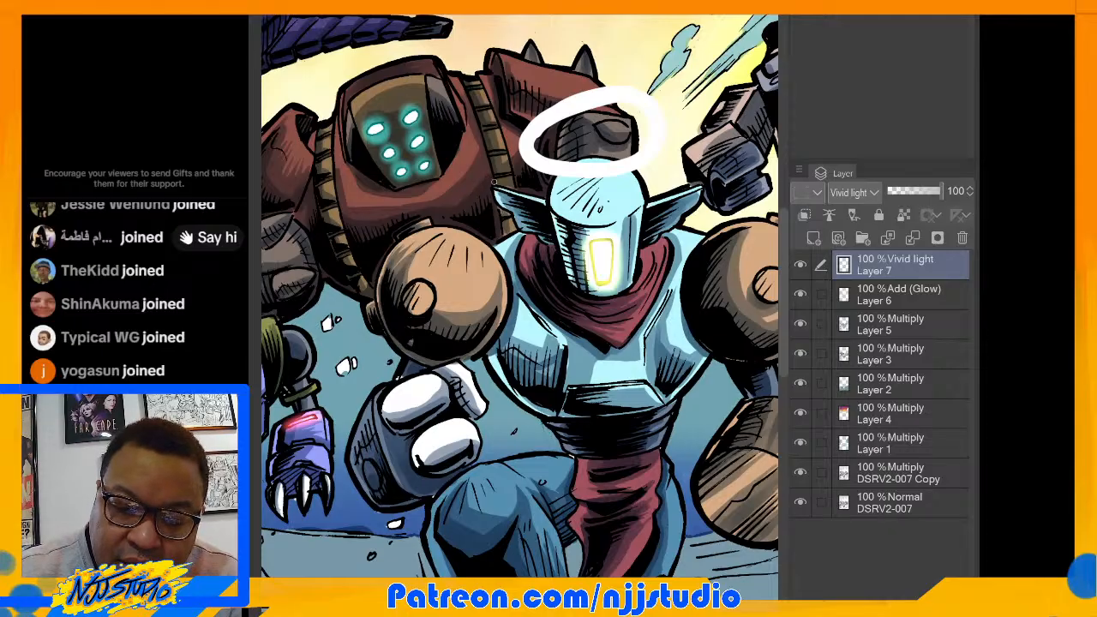
{"action": "mouse_move", "coordinate": [494, 183]}
{"action": "left_mouse_down"}
{"action": "mouse_move", "coordinate": [426, 90]}
{"action": "mouse_move", "coordinate": [419, 141]}
{"action": "mouse_move", "coordinate": [437, 191]}
{"action": "mouse_move", "coordinate": [401, 186]}
{"action": "mouse_move", "coordinate": [403, 216]}
{"action": "left_mouse_up"}
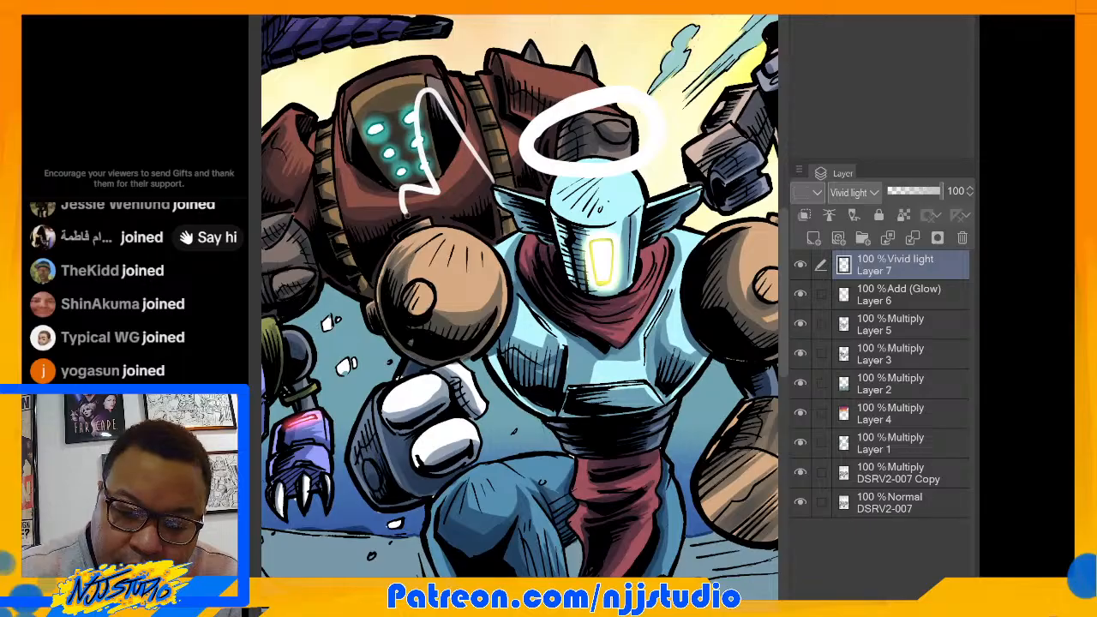
{"action": "left_click_drag", "start_coordinate": [410, 341], "coordinate": [282, 381]}
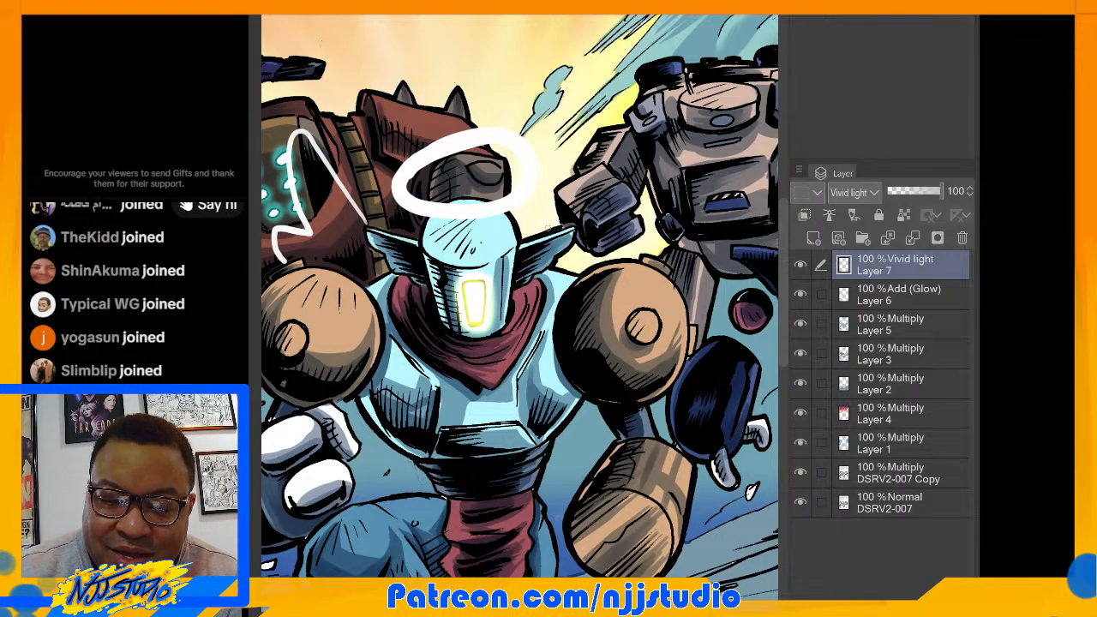
{"action": "mouse_move", "coordinate": [553, 218]}
{"action": "left_mouse_down"}
{"action": "mouse_move", "coordinate": [600, 131]}
{"action": "mouse_move", "coordinate": [620, 151]}
{"action": "mouse_move", "coordinate": [605, 214]}
{"action": "mouse_move", "coordinate": [623, 220]}
{"action": "mouse_move", "coordinate": [612, 259]}
{"action": "left_mouse_up"}
{"action": "mouse_move", "coordinate": [561, 201]}
{"action": "left_mouse_down"}
{"action": "mouse_move", "coordinate": [594, 135]}
{"action": "mouse_move", "coordinate": [615, 128]}
{"action": "mouse_move", "coordinate": [614, 193]}
{"action": "mouse_move", "coordinate": [614, 133]}
{"action": "mouse_move", "coordinate": [603, 129]}
{"action": "mouse_move", "coordinate": [546, 232]}
{"action": "left_mouse_up"}
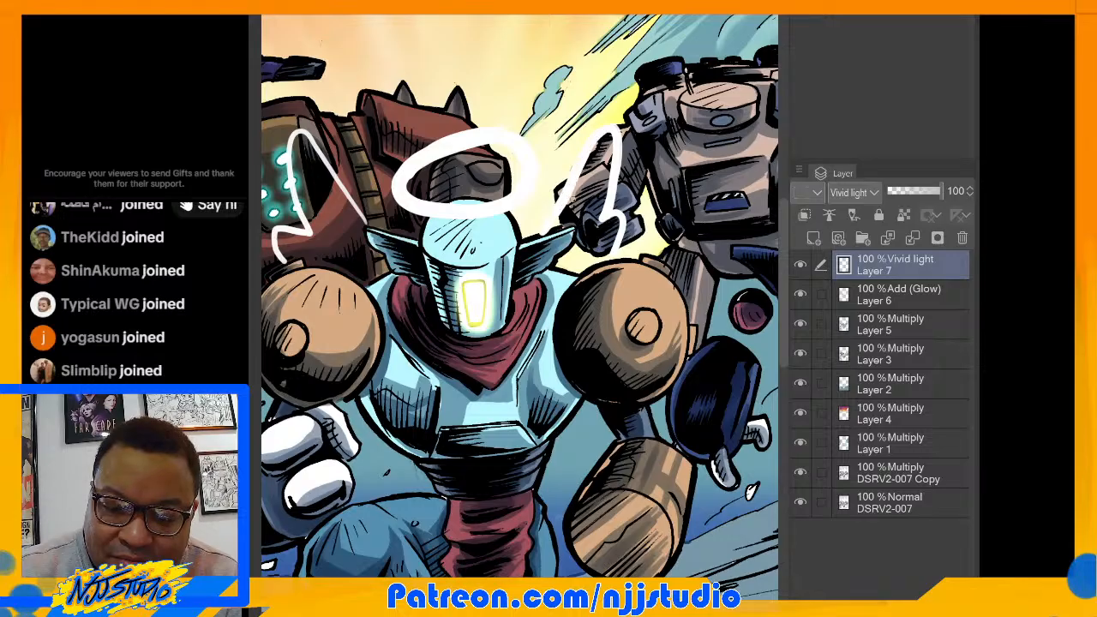
Step: Thicken the white wing outline in front of the red robot down to the tip of the light-blue robot's head fin
{"action": "scroll", "coordinate": [520, 296], "scroll_direction": "up", "scroll_amount": 2}
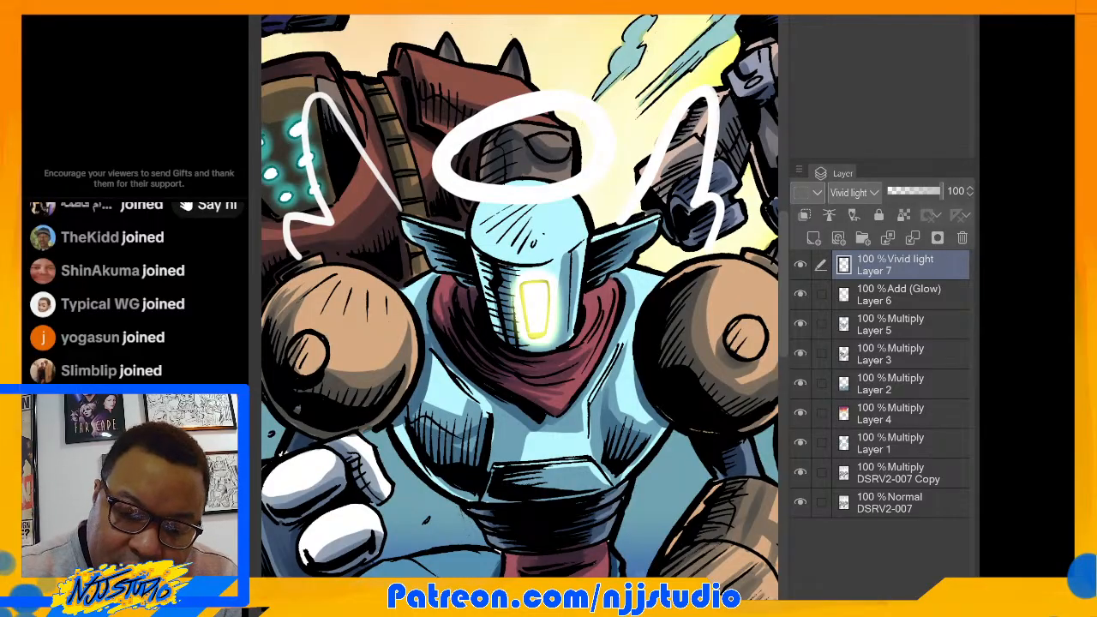
{"action": "left_click_drag", "start_coordinate": [520, 295], "coordinate": [513, 298]}
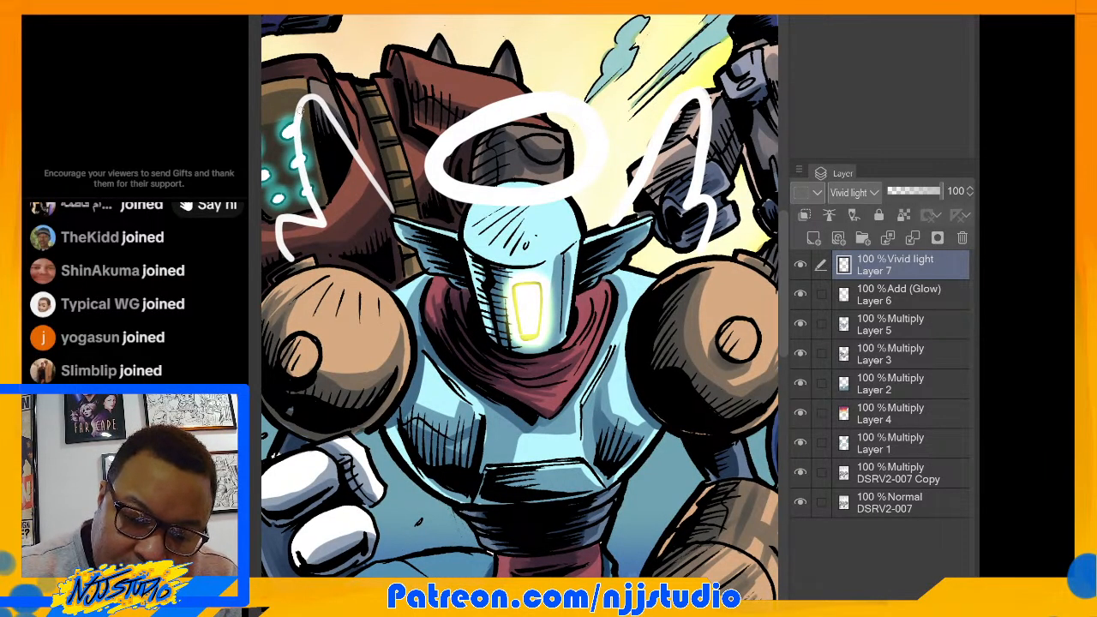
{"action": "left_click_drag", "start_coordinate": [311, 97], "coordinate": [396, 217]}
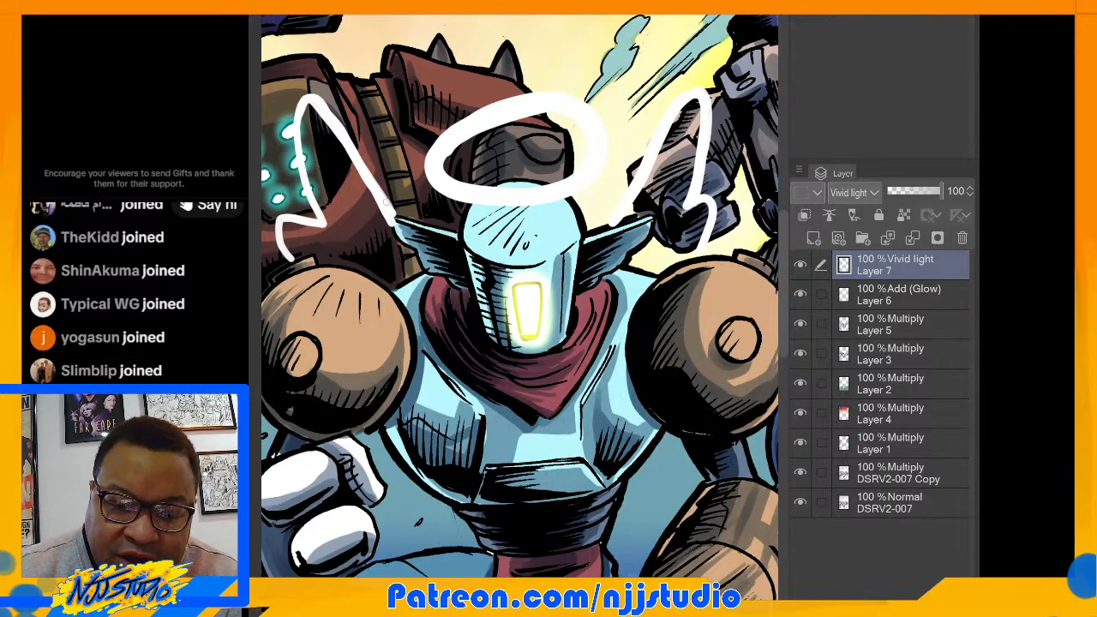
{"action": "scroll", "coordinate": [387, 257], "scroll_direction": "up", "scroll_amount": 4}
{"action": "left_click_drag", "start_coordinate": [403, 249], "coordinate": [573, 268]}
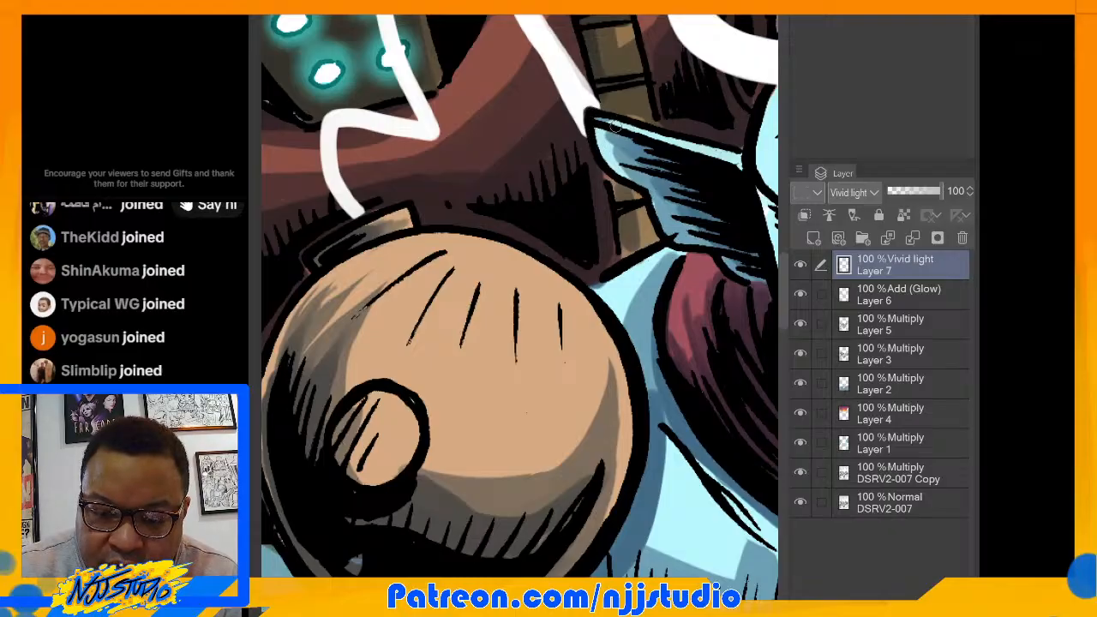
{"action": "mouse_move", "coordinate": [616, 106]}
{"action": "left_mouse_down"}
{"action": "mouse_move", "coordinate": [399, 168]}
{"action": "mouse_move", "coordinate": [66, 194]}
{"action": "mouse_move", "coordinate": [2, 184]}
{"action": "left_mouse_up"}
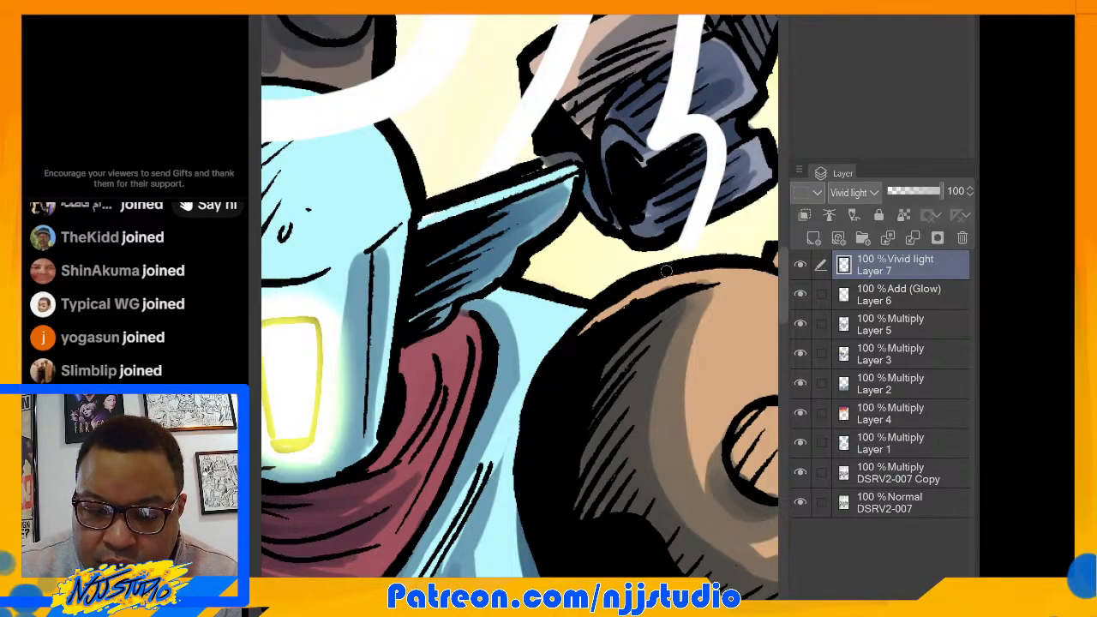
{"action": "scroll", "coordinate": [519, 307], "scroll_direction": "down", "scroll_amount": 4}
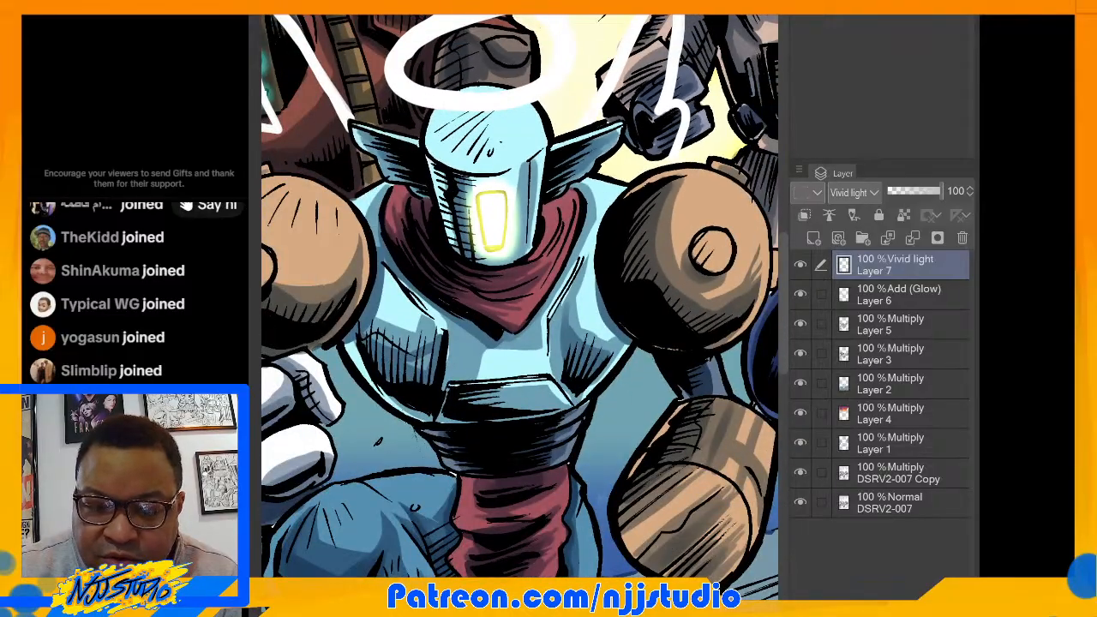
Step: Paint a yellow glow around the white halo ring on the Add (Glow) layer, Layer 6
{"action": "left_click", "coordinate": [921, 289]}
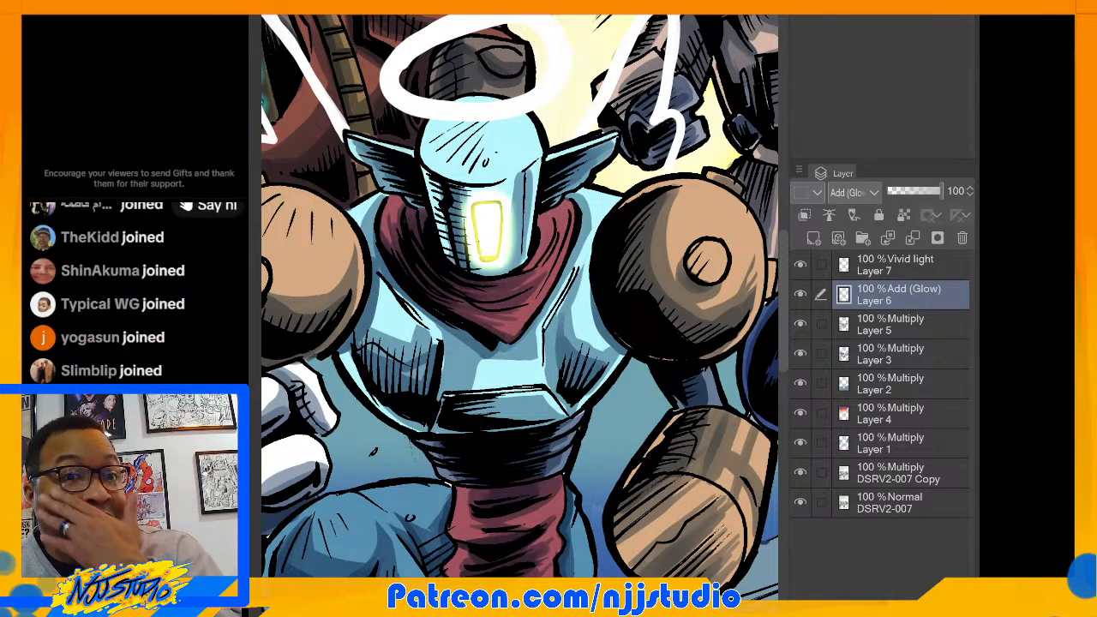
{"action": "scroll", "coordinate": [662, 322], "scroll_direction": "down", "scroll_amount": 2}
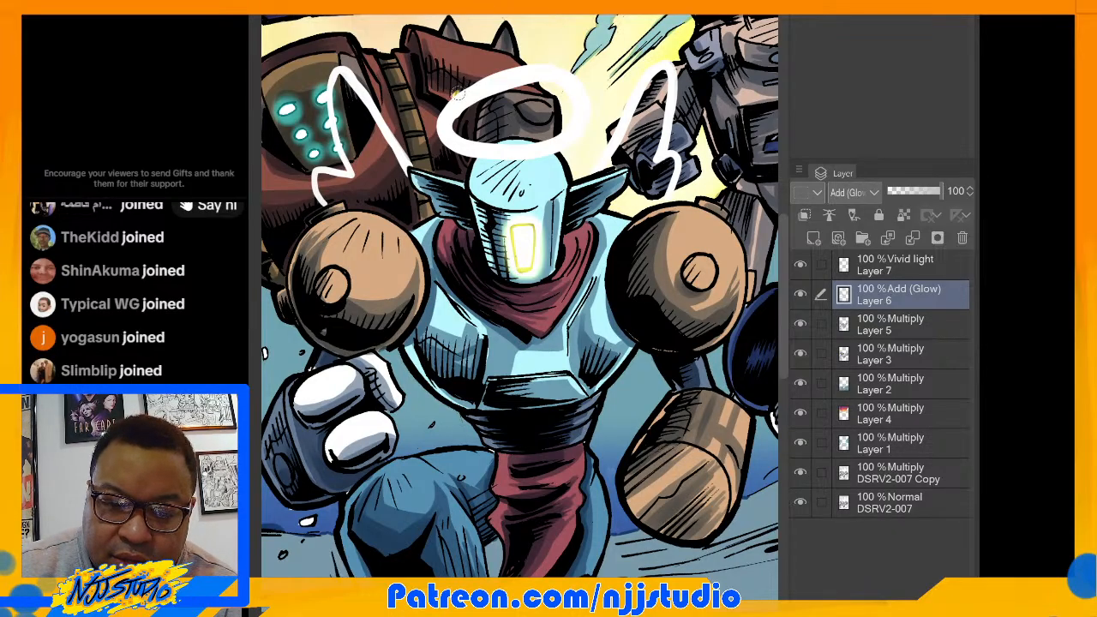
{"action": "mouse_move", "coordinate": [457, 93]}
{"action": "left_mouse_down"}
{"action": "mouse_move", "coordinate": [514, 71]}
{"action": "mouse_move", "coordinate": [558, 70]}
{"action": "mouse_move", "coordinate": [579, 84]}
{"action": "left_mouse_up"}
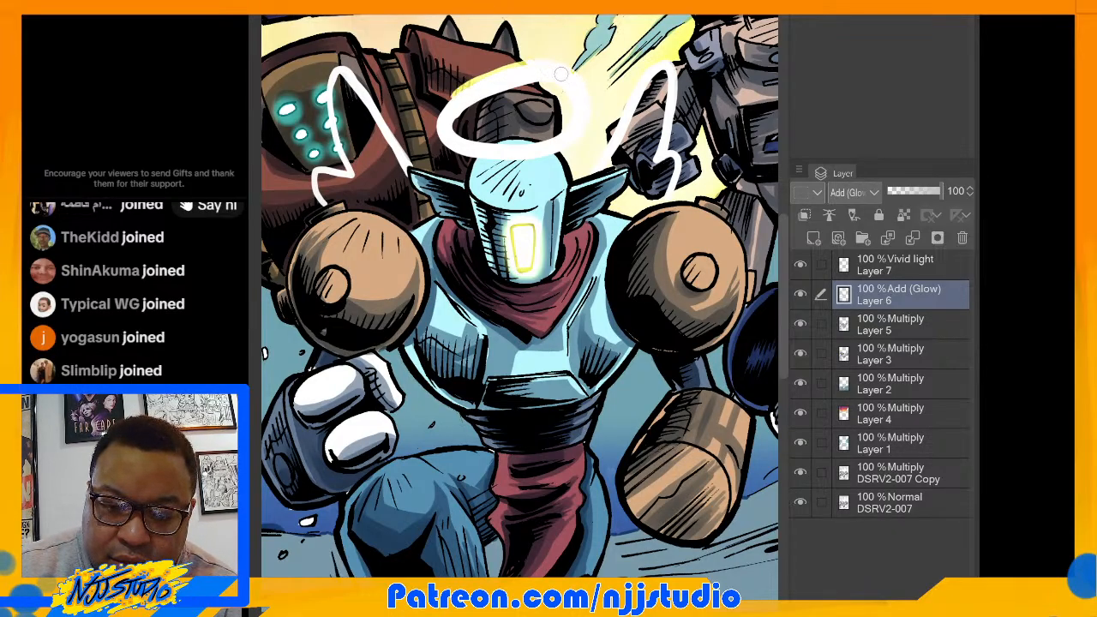
{"action": "mouse_move", "coordinate": [583, 126]}
{"action": "left_mouse_down"}
{"action": "mouse_move", "coordinate": [550, 153]}
{"action": "mouse_move", "coordinate": [457, 154]}
{"action": "mouse_move", "coordinate": [439, 132]}
{"action": "mouse_move", "coordinate": [471, 87]}
{"action": "mouse_move", "coordinate": [486, 82]}
{"action": "mouse_move", "coordinate": [454, 120]}
{"action": "mouse_move", "coordinate": [533, 82]}
{"action": "mouse_move", "coordinate": [559, 85]}
{"action": "mouse_move", "coordinate": [570, 106]}
{"action": "mouse_move", "coordinate": [559, 133]}
{"action": "mouse_move", "coordinate": [520, 145]}
{"action": "mouse_move", "coordinate": [481, 144]}
{"action": "mouse_move", "coordinate": [476, 99]}
{"action": "left_mouse_up"}
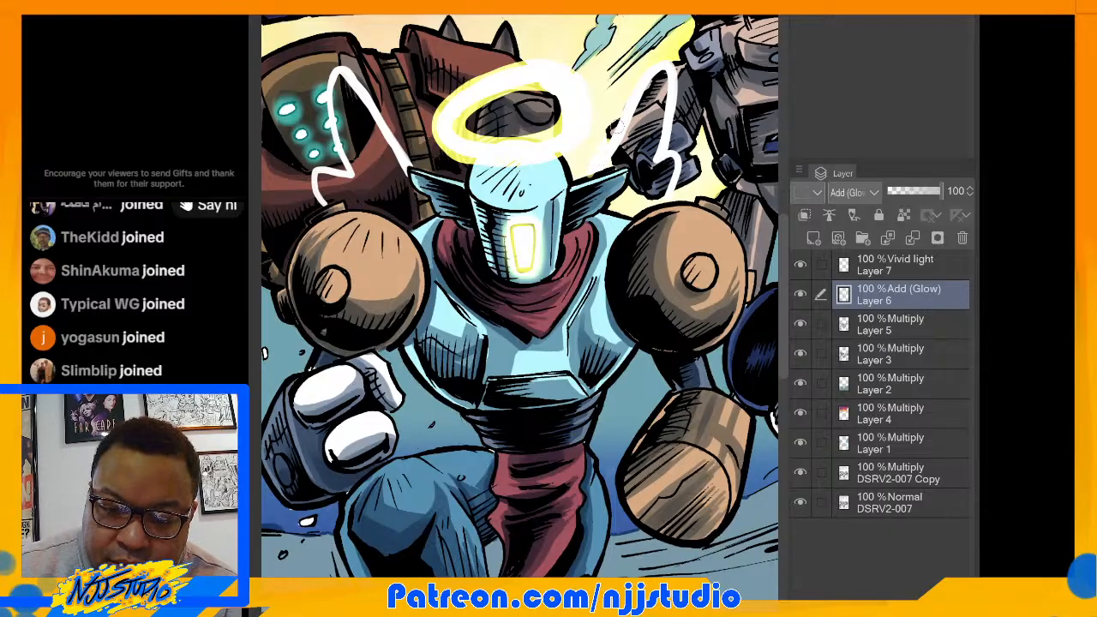
Step: Paint the same yellow glow along the white outlines of both wings
{"action": "mouse_move", "coordinate": [660, 62]}
{"action": "left_mouse_down"}
{"action": "mouse_move", "coordinate": [684, 81]}
{"action": "mouse_move", "coordinate": [676, 144]}
{"action": "left_mouse_up"}
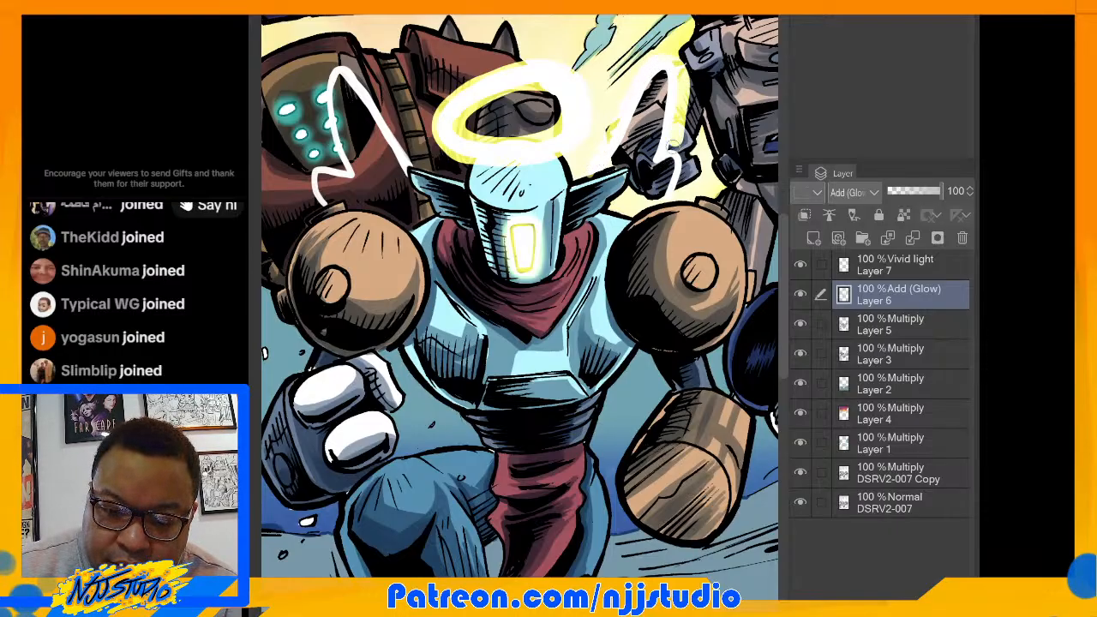
{"action": "mouse_move", "coordinate": [673, 70]}
{"action": "left_mouse_down"}
{"action": "mouse_move", "coordinate": [603, 171]}
{"action": "mouse_move", "coordinate": [651, 81]}
{"action": "mouse_move", "coordinate": [670, 88]}
{"action": "mouse_move", "coordinate": [656, 165]}
{"action": "mouse_move", "coordinate": [668, 159]}
{"action": "mouse_move", "coordinate": [663, 205]}
{"action": "mouse_move", "coordinate": [673, 161]}
{"action": "mouse_move", "coordinate": [682, 172]}
{"action": "mouse_move", "coordinate": [673, 210]}
{"action": "left_mouse_up"}
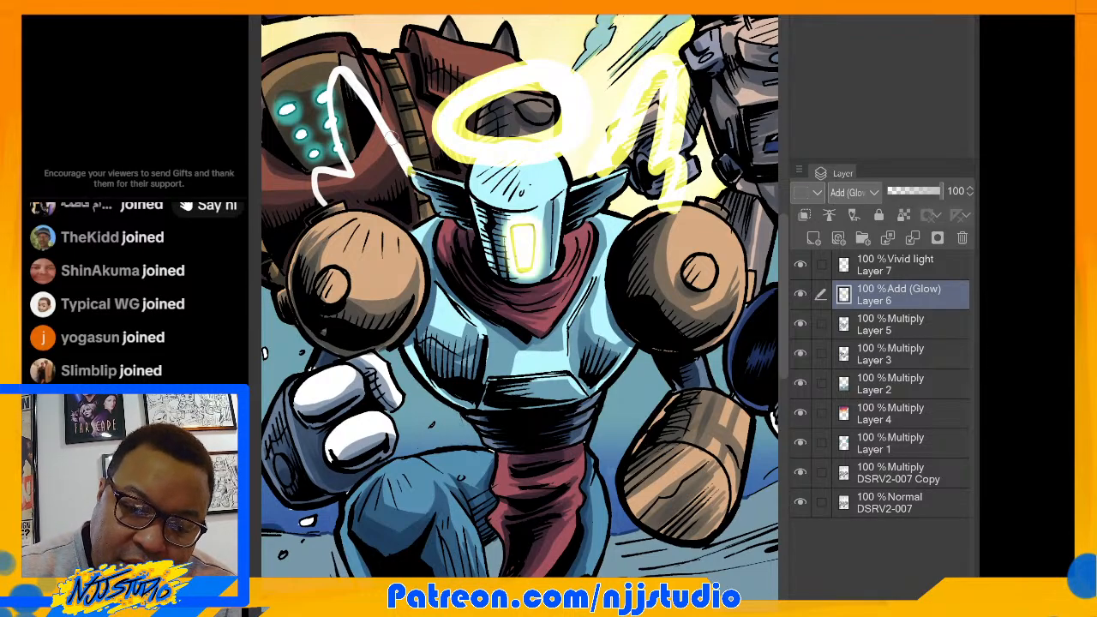
{"action": "mouse_move", "coordinate": [391, 138]}
{"action": "left_mouse_down"}
{"action": "mouse_move", "coordinate": [343, 73]}
{"action": "mouse_move", "coordinate": [412, 184]}
{"action": "mouse_move", "coordinate": [347, 76]}
{"action": "mouse_move", "coordinate": [361, 48]}
{"action": "left_mouse_up"}
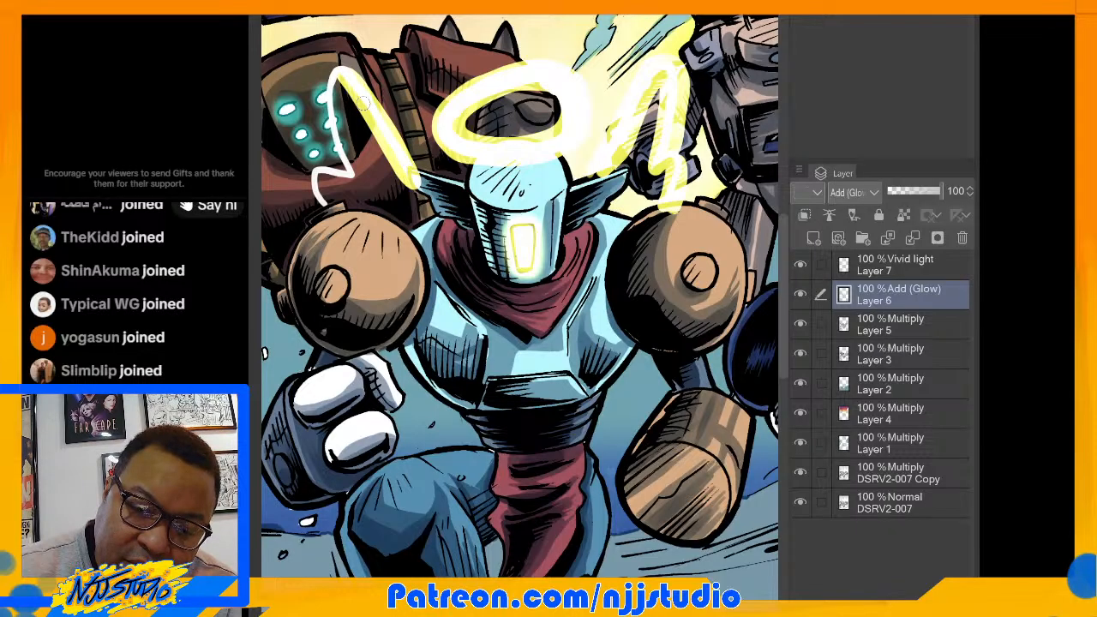
{"action": "mouse_move", "coordinate": [364, 97]}
{"action": "left_mouse_down"}
{"action": "mouse_move", "coordinate": [367, 78]}
{"action": "mouse_move", "coordinate": [339, 60]}
{"action": "mouse_move", "coordinate": [324, 96]}
{"action": "mouse_move", "coordinate": [352, 174]}
{"action": "mouse_move", "coordinate": [326, 96]}
{"action": "mouse_move", "coordinate": [339, 70]}
{"action": "mouse_move", "coordinate": [358, 163]}
{"action": "mouse_move", "coordinate": [344, 177]}
{"action": "mouse_move", "coordinate": [314, 170]}
{"action": "mouse_move", "coordinate": [324, 211]}
{"action": "left_mouse_up"}
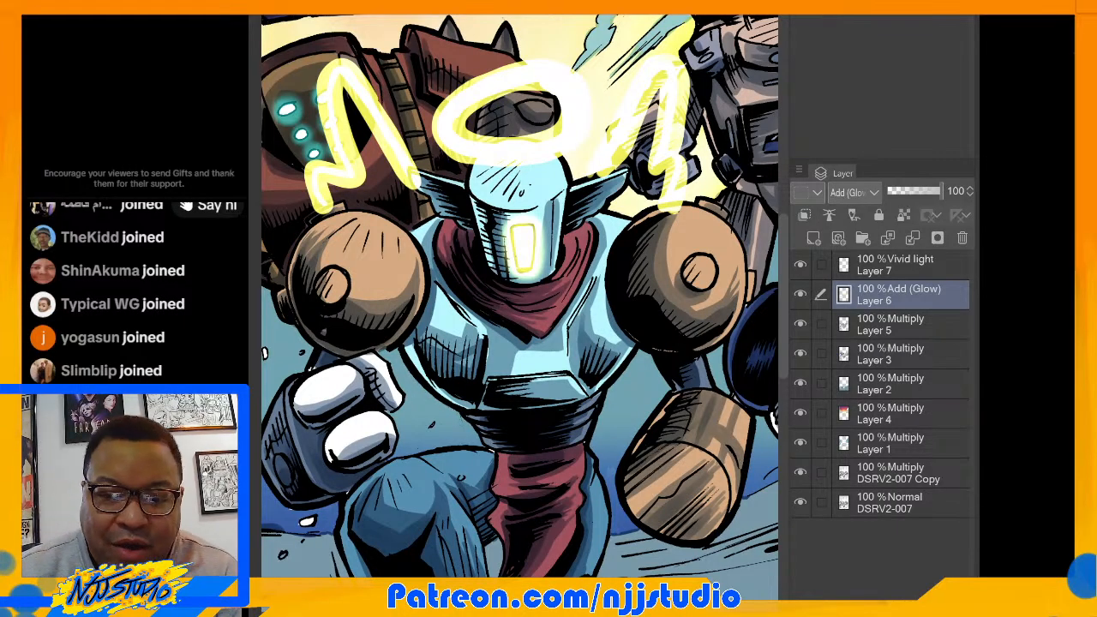
{"action": "scroll", "coordinate": [557, 251], "scroll_direction": "down", "scroll_amount": 3}
{"action": "scroll", "coordinate": [540, 227], "scroll_direction": "down", "scroll_amount": 1}
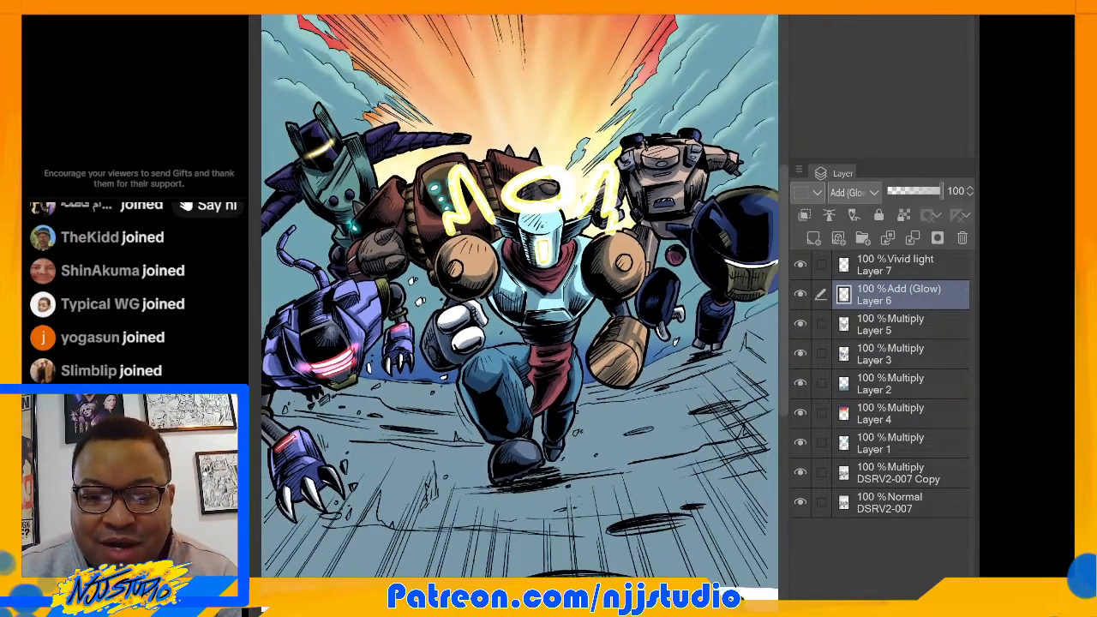
Step: Soften the yellow glow around the wing in front of the red robot and around the halo ring
{"action": "scroll", "coordinate": [572, 224], "scroll_direction": "up", "scroll_amount": 5}
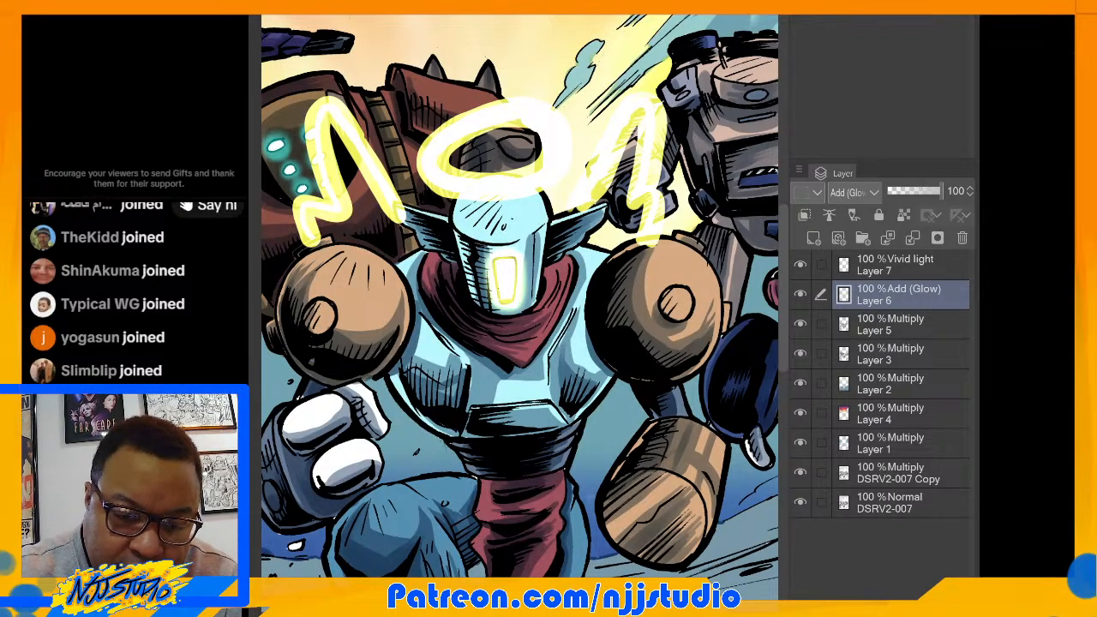
{"action": "mouse_move", "coordinate": [298, 222]}
{"action": "left_mouse_down"}
{"action": "mouse_move", "coordinate": [325, 200]}
{"action": "mouse_move", "coordinate": [310, 106]}
{"action": "mouse_move", "coordinate": [310, 156]}
{"action": "mouse_move", "coordinate": [321, 101]}
{"action": "mouse_move", "coordinate": [350, 110]}
{"action": "mouse_move", "coordinate": [396, 193]}
{"action": "left_mouse_up"}
{"action": "mouse_move", "coordinate": [330, 127]}
{"action": "left_mouse_down"}
{"action": "mouse_move", "coordinate": [400, 232]}
{"action": "mouse_move", "coordinate": [325, 128]}
{"action": "mouse_move", "coordinate": [355, 209]}
{"action": "mouse_move", "coordinate": [343, 180]}
{"action": "mouse_move", "coordinate": [350, 208]}
{"action": "mouse_move", "coordinate": [341, 223]}
{"action": "mouse_move", "coordinate": [323, 218]}
{"action": "mouse_move", "coordinate": [347, 220]}
{"action": "mouse_move", "coordinate": [304, 227]}
{"action": "left_mouse_up"}
{"action": "mouse_move", "coordinate": [415, 149]}
{"action": "left_mouse_down"}
{"action": "mouse_move", "coordinate": [462, 109]}
{"action": "mouse_move", "coordinate": [419, 137]}
{"action": "mouse_move", "coordinate": [481, 106]}
{"action": "mouse_move", "coordinate": [530, 102]}
{"action": "left_mouse_up"}
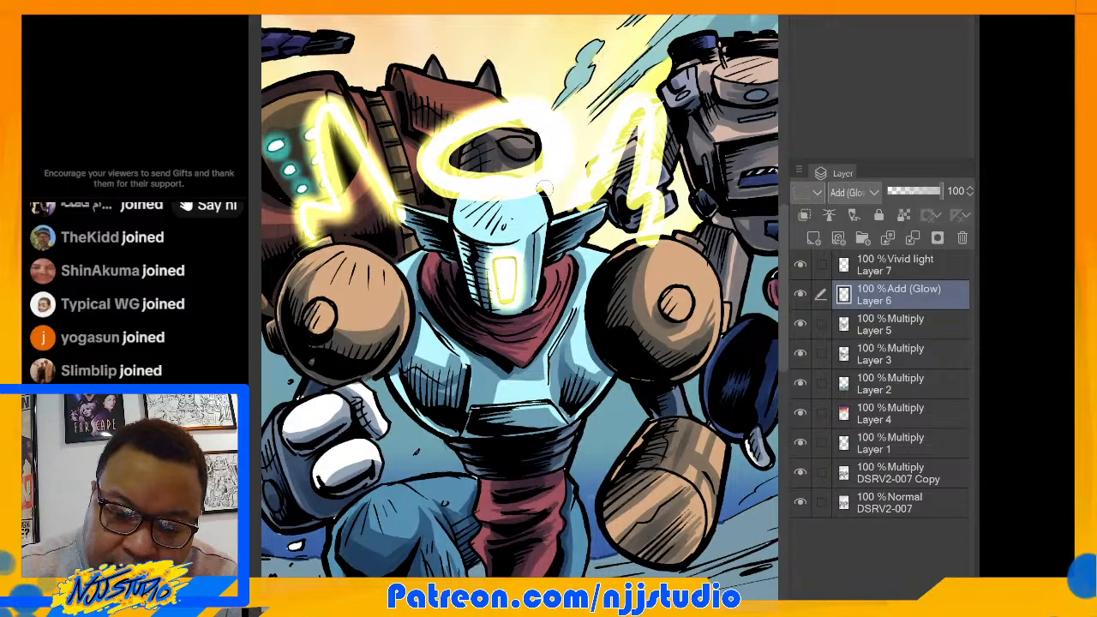
{"action": "mouse_move", "coordinate": [469, 199]}
{"action": "left_mouse_down"}
{"action": "mouse_move", "coordinate": [417, 155]}
{"action": "mouse_move", "coordinate": [472, 106]}
{"action": "mouse_move", "coordinate": [485, 131]}
{"action": "mouse_move", "coordinate": [543, 137]}
{"action": "mouse_move", "coordinate": [526, 168]}
{"action": "mouse_move", "coordinate": [476, 175]}
{"action": "mouse_move", "coordinate": [475, 137]}
{"action": "mouse_move", "coordinate": [529, 161]}
{"action": "left_mouse_up"}
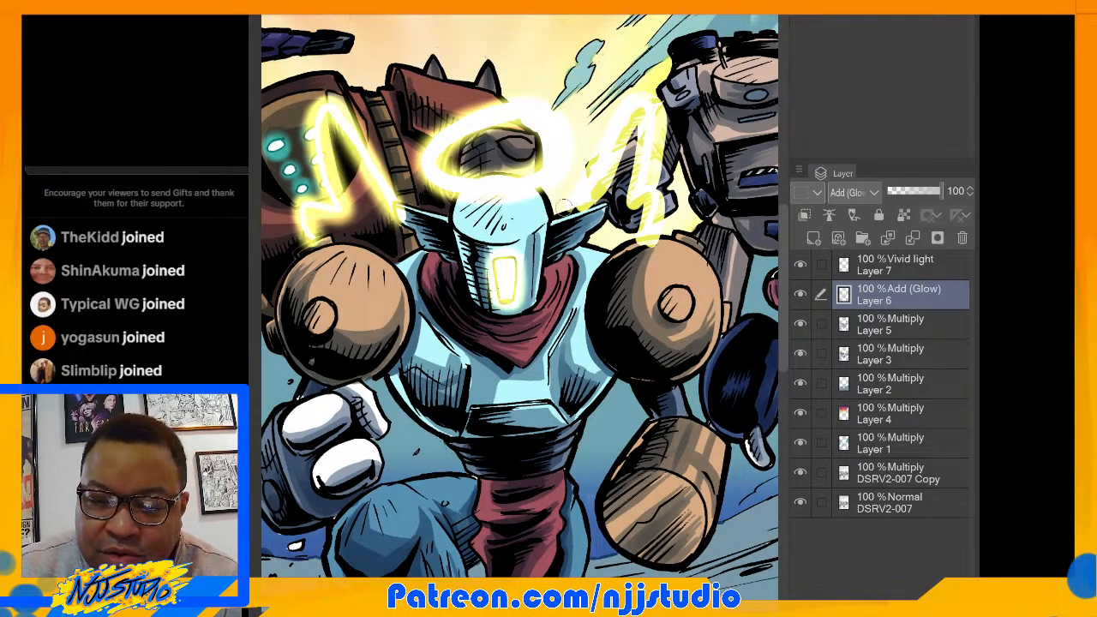
Step: Soften the yellow glow around the other wing, in front of the beige robot's arm
{"action": "mouse_move", "coordinate": [652, 94]}
{"action": "left_mouse_down"}
{"action": "mouse_move", "coordinate": [658, 178]}
{"action": "mouse_move", "coordinate": [664, 120]}
{"action": "mouse_move", "coordinate": [654, 189]}
{"action": "mouse_move", "coordinate": [664, 231]}
{"action": "mouse_move", "coordinate": [653, 245]}
{"action": "left_mouse_up"}
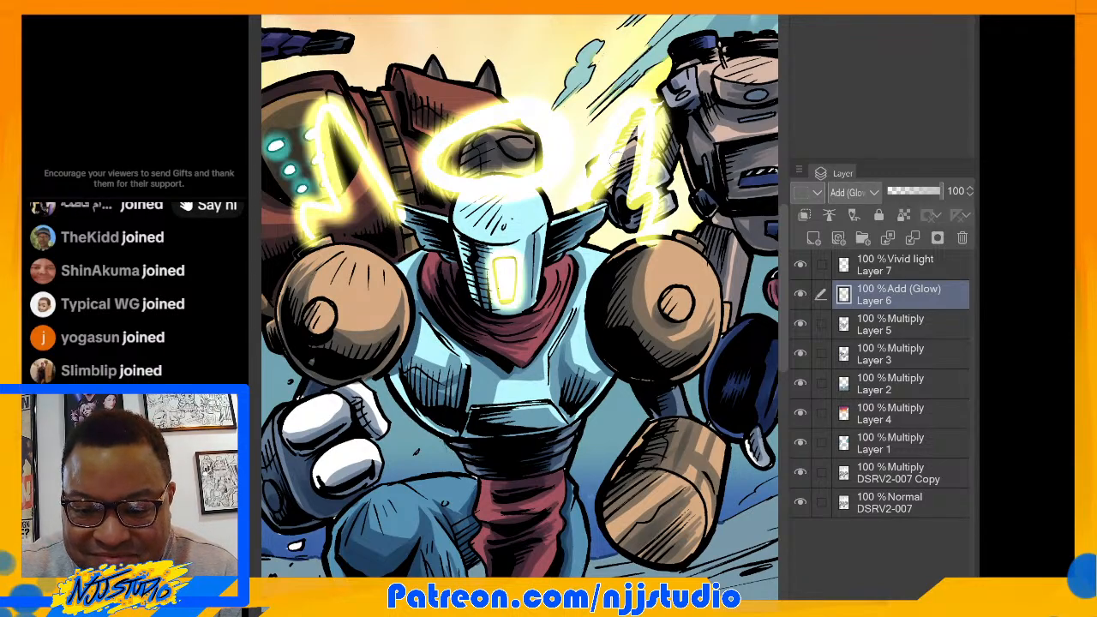
{"action": "mouse_move", "coordinate": [635, 127]}
{"action": "left_mouse_down"}
{"action": "mouse_move", "coordinate": [627, 172]}
{"action": "mouse_move", "coordinate": [645, 204]}
{"action": "left_mouse_up"}
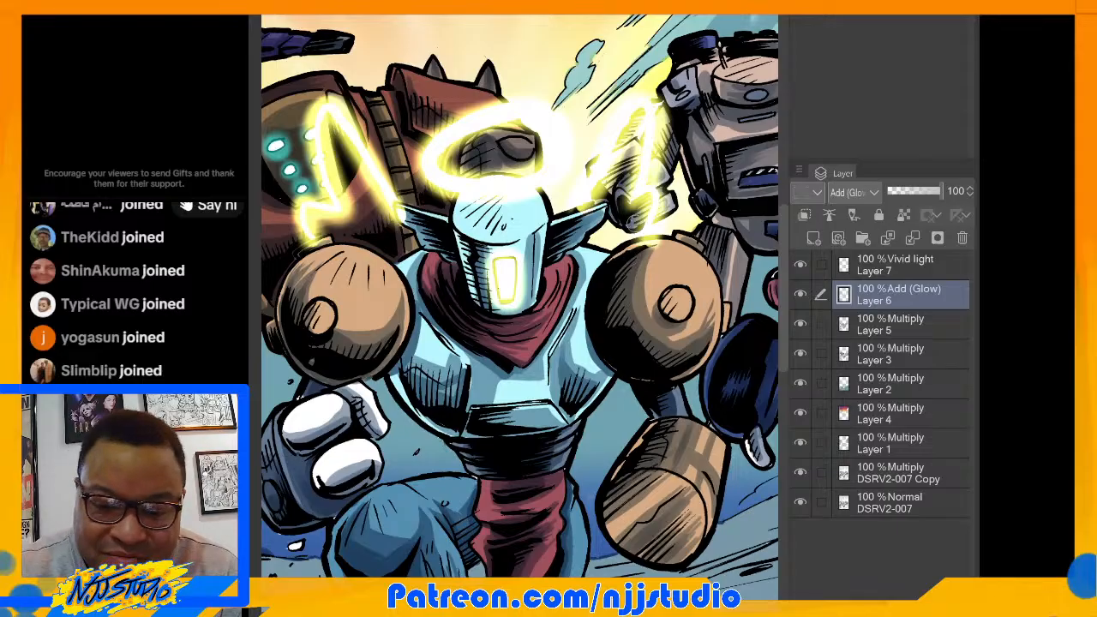
{"action": "left_click_drag", "start_coordinate": [634, 224], "coordinate": [687, 200]}
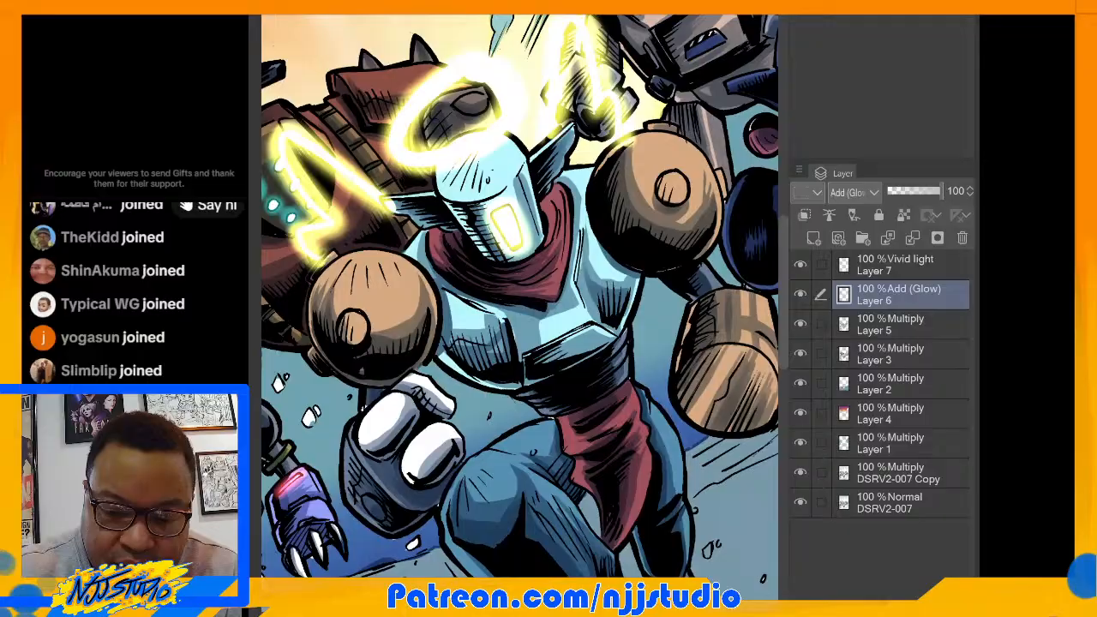
Step: Clean away the wing glow that spills over the light-blue robot's head fins and round shoulder
{"action": "scroll", "coordinate": [397, 289], "scroll_direction": "up", "scroll_amount": 5}
{"action": "left_click_drag", "start_coordinate": [447, 287], "coordinate": [502, 363]}
{"action": "scroll", "coordinate": [519, 295], "scroll_direction": "up", "scroll_amount": 2}
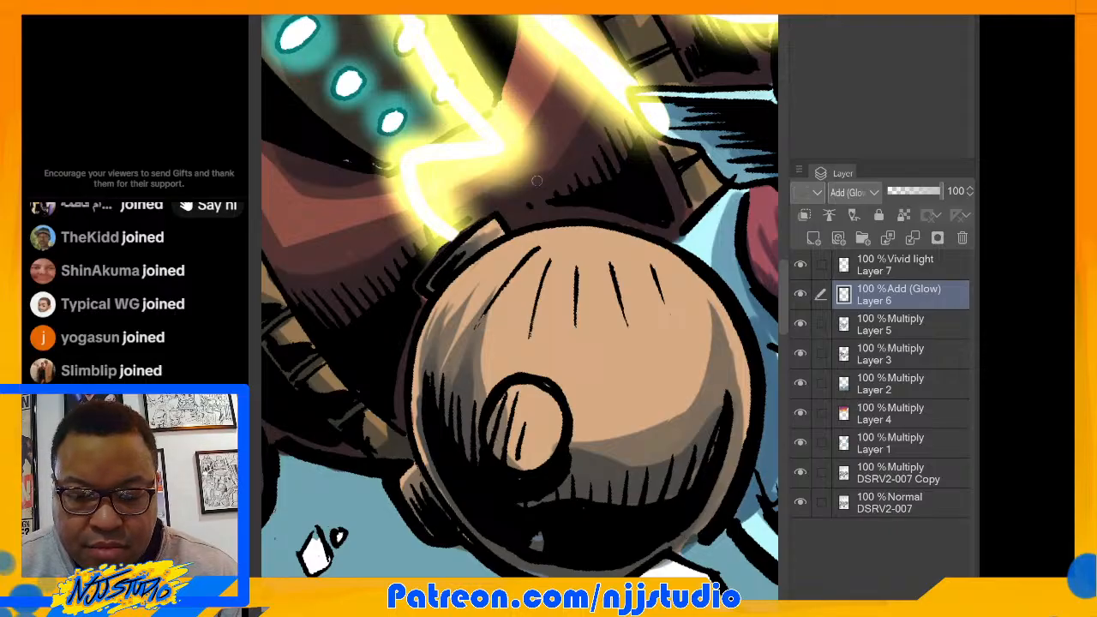
{"action": "left_click_drag", "start_coordinate": [537, 181], "coordinate": [424, 300]}
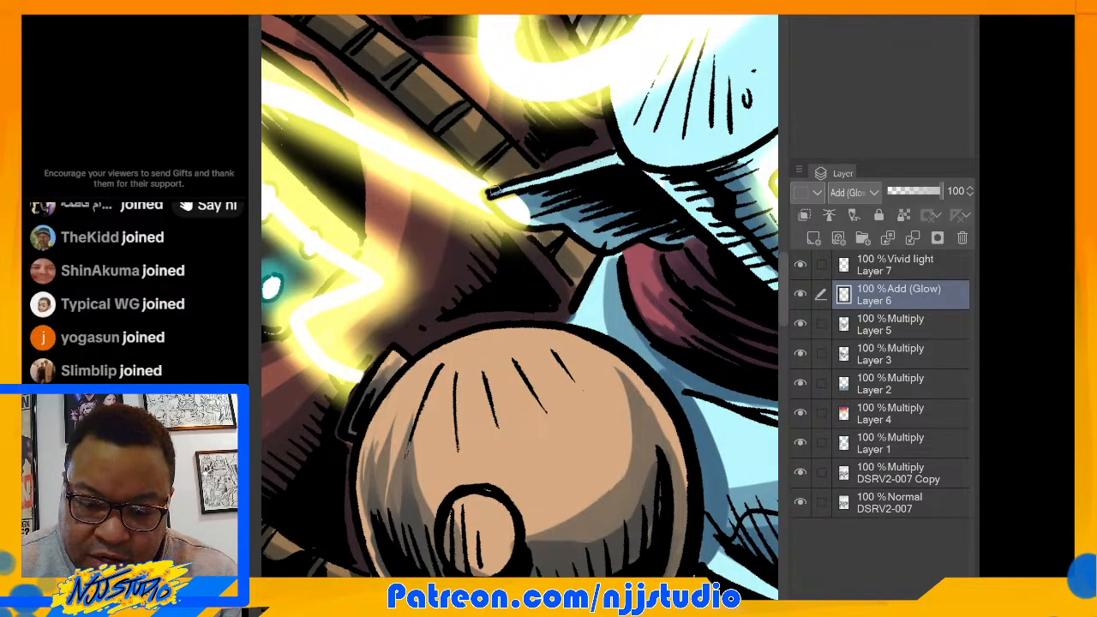
{"action": "mouse_move", "coordinate": [489, 191]}
{"action": "left_mouse_down"}
{"action": "mouse_move", "coordinate": [543, 227]}
{"action": "mouse_move", "coordinate": [545, 197]}
{"action": "mouse_move", "coordinate": [528, 214]}
{"action": "mouse_move", "coordinate": [494, 201]}
{"action": "left_mouse_up"}
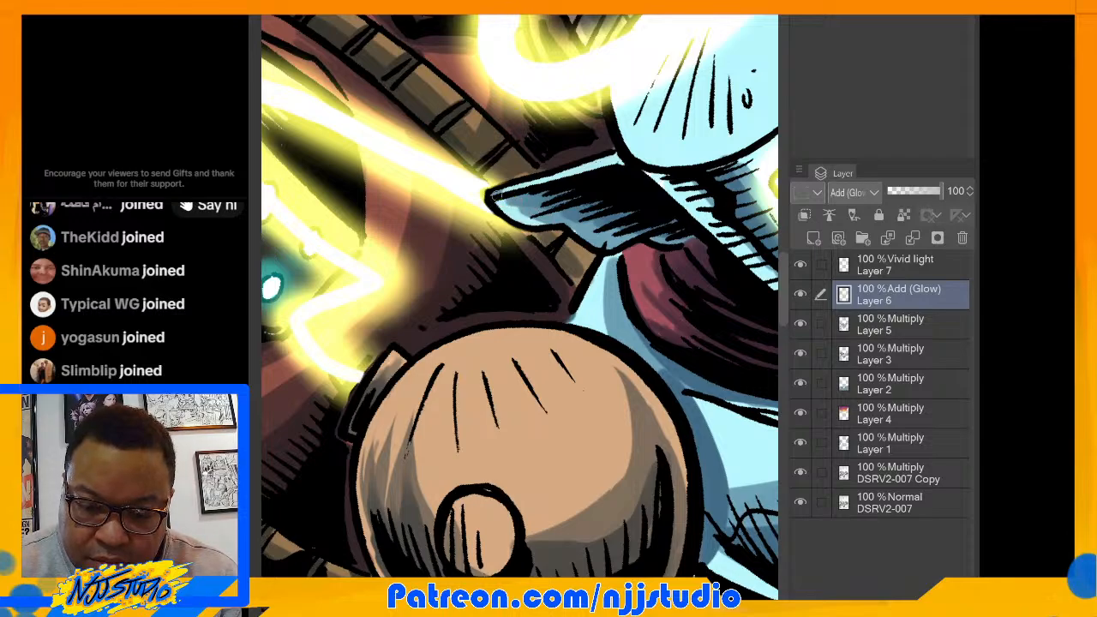
{"action": "left_click_drag", "start_coordinate": [729, 206], "coordinate": [325, 505]}
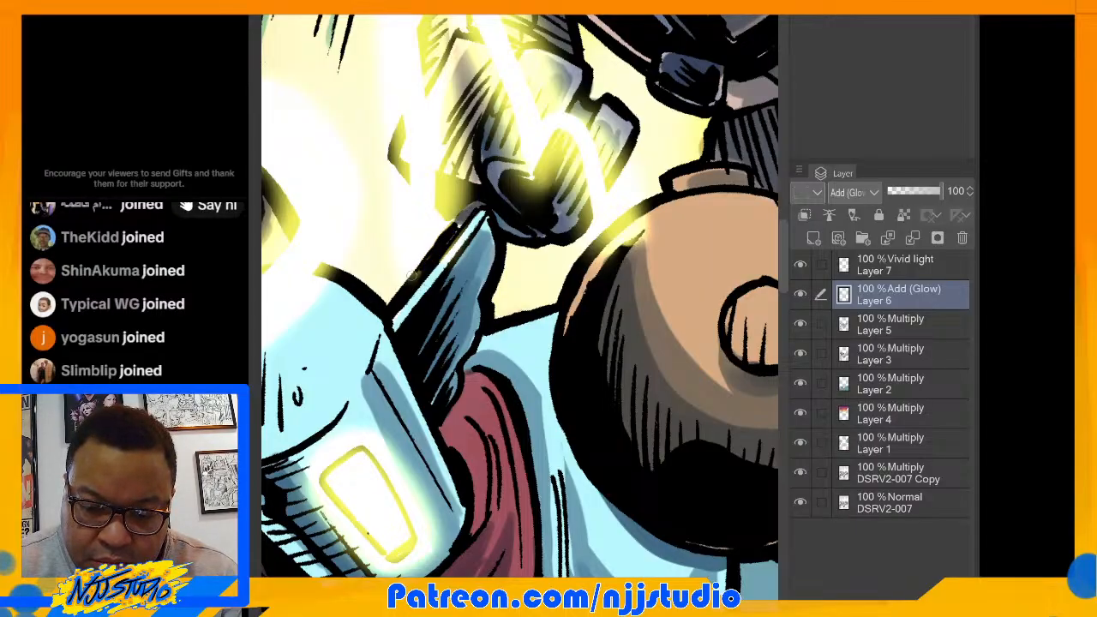
{"action": "mouse_move", "coordinate": [593, 253]}
{"action": "left_mouse_down"}
{"action": "mouse_move", "coordinate": [674, 194]}
{"action": "mouse_move", "coordinate": [587, 252]}
{"action": "mouse_move", "coordinate": [664, 195]}
{"action": "mouse_move", "coordinate": [610, 236]}
{"action": "mouse_move", "coordinate": [644, 211]}
{"action": "mouse_move", "coordinate": [615, 234]}
{"action": "mouse_move", "coordinate": [651, 217]}
{"action": "mouse_move", "coordinate": [594, 254]}
{"action": "mouse_move", "coordinate": [663, 214]}
{"action": "mouse_move", "coordinate": [639, 248]}
{"action": "left_mouse_up"}
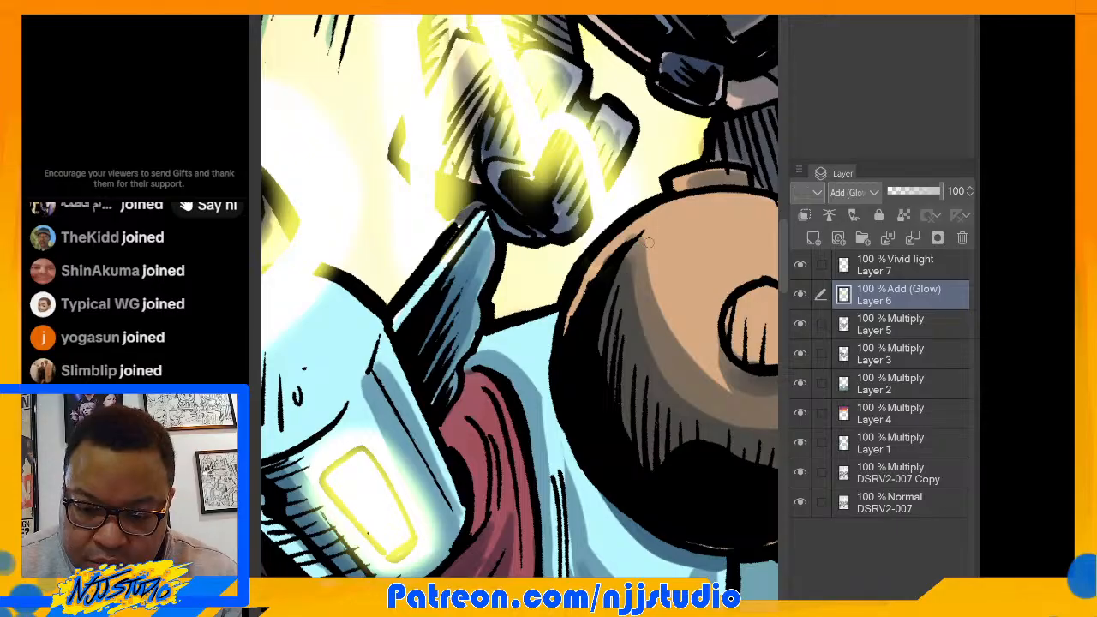
Step: Review the halo and wing glows in the context of the whole battle page
{"action": "scroll", "coordinate": [649, 217], "scroll_direction": "down", "scroll_amount": 3}
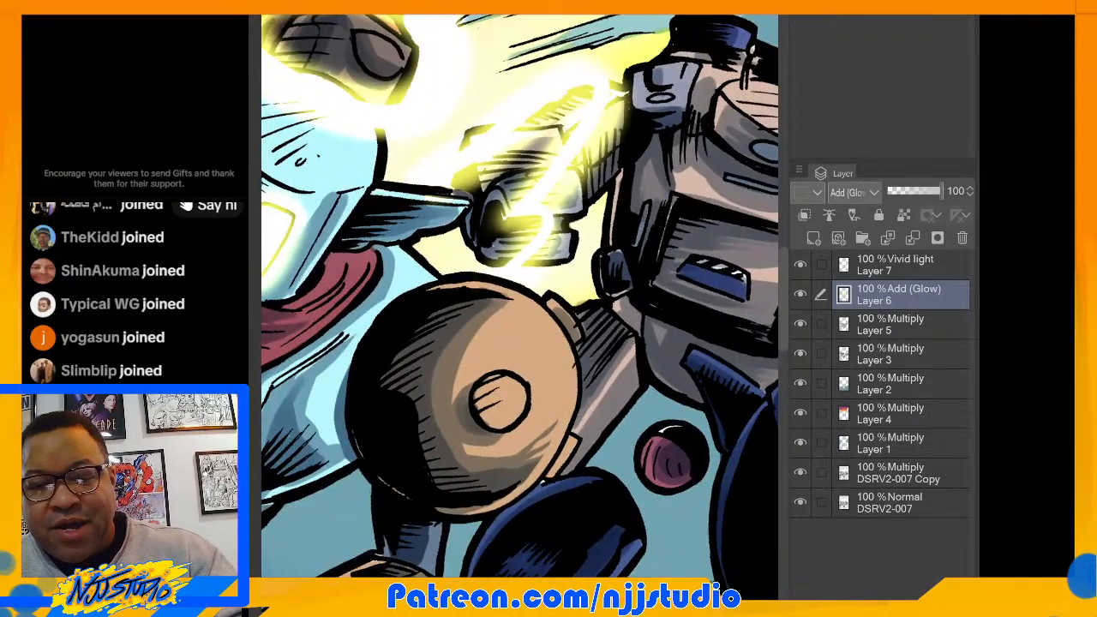
{"action": "scroll", "coordinate": [520, 296], "scroll_direction": "down", "scroll_amount": 3}
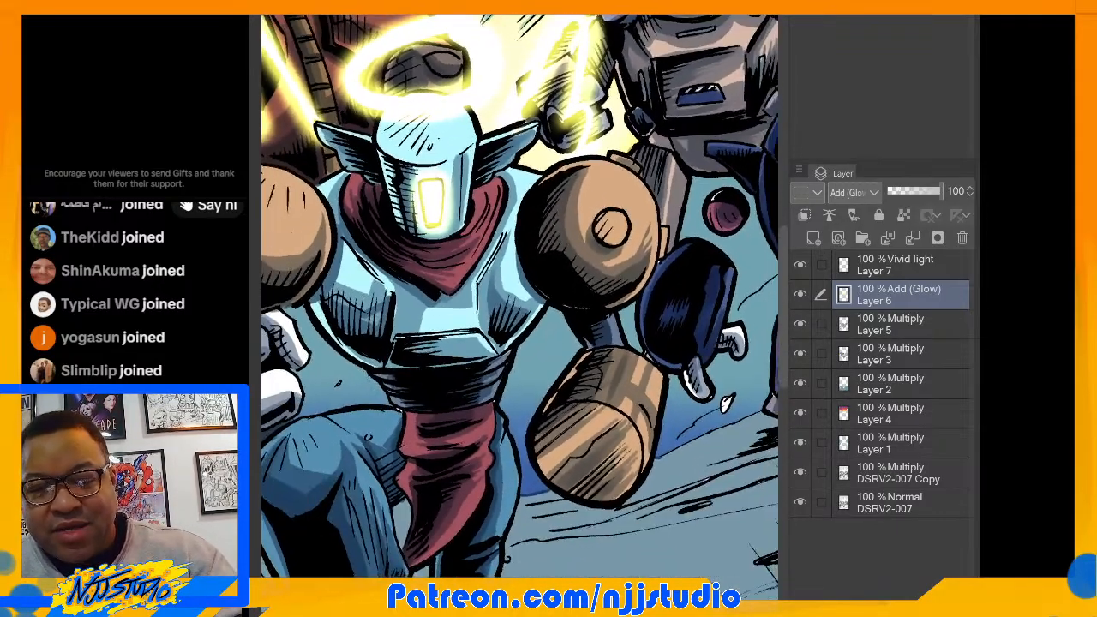
{"action": "scroll", "coordinate": [520, 295], "scroll_direction": "down", "scroll_amount": 2}
{"action": "scroll", "coordinate": [519, 296], "scroll_direction": "down", "scroll_amount": 2}
{"action": "left_click_drag", "start_coordinate": [446, 258], "coordinate": [564, 317]}
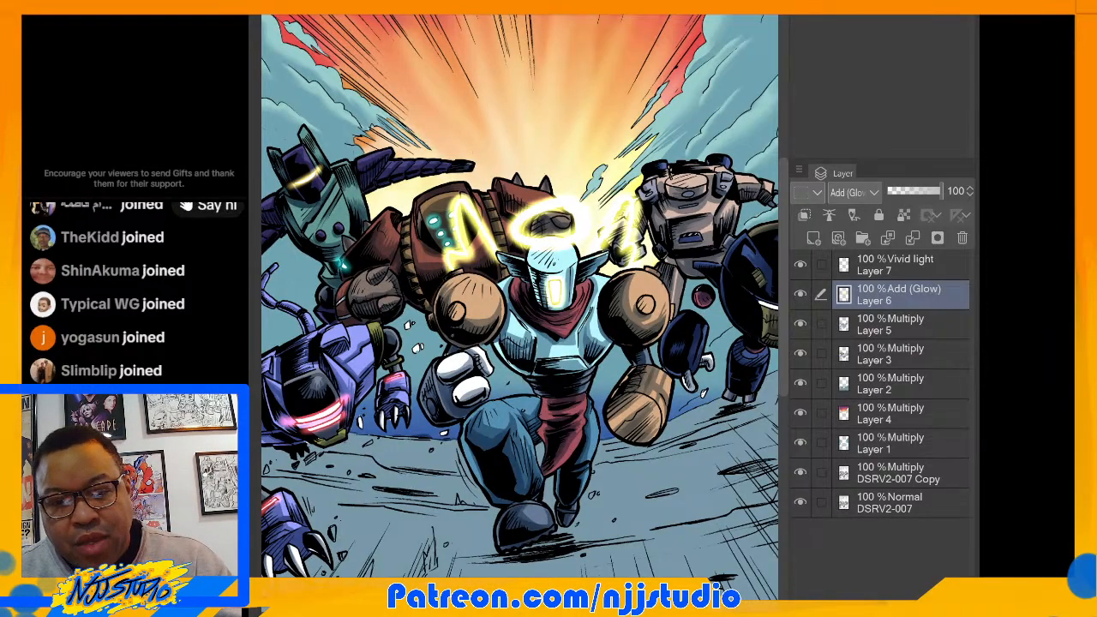
{"action": "left_click_drag", "start_coordinate": [564, 317], "coordinate": [539, 300]}
Step: Paint glowing red light strips on both sides of the beige robot's chest on Layer 6, following the lights on the finished page
{"action": "key", "text": "ctrl+Tab"}
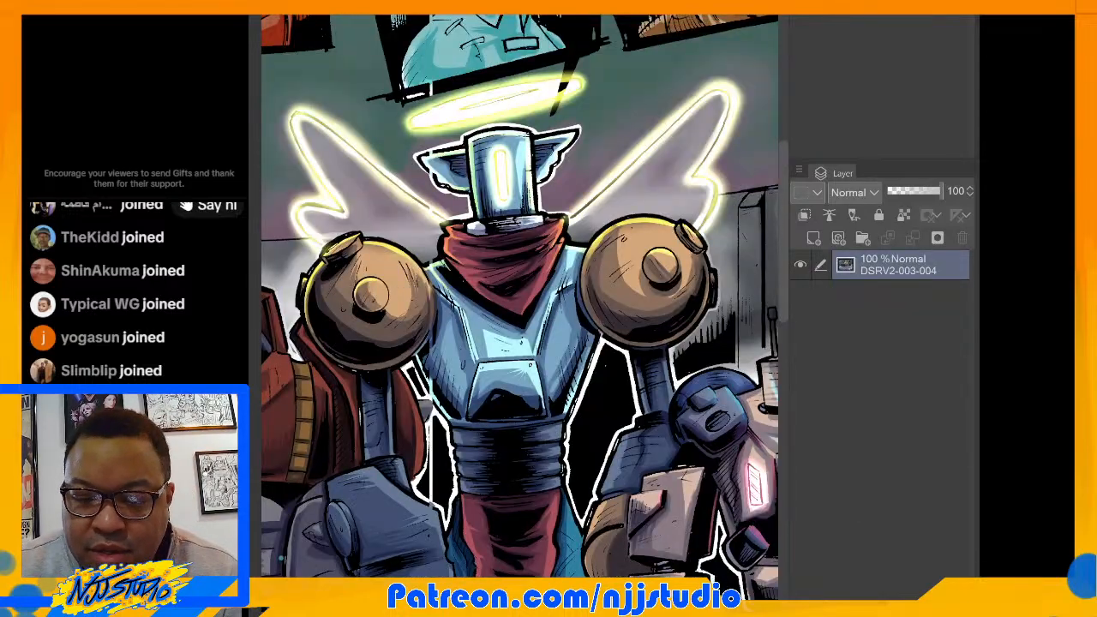
{"action": "left_click_drag", "start_coordinate": [583, 343], "coordinate": [428, 203]}
{"action": "scroll", "coordinate": [601, 360], "scroll_direction": "up", "scroll_amount": 5}
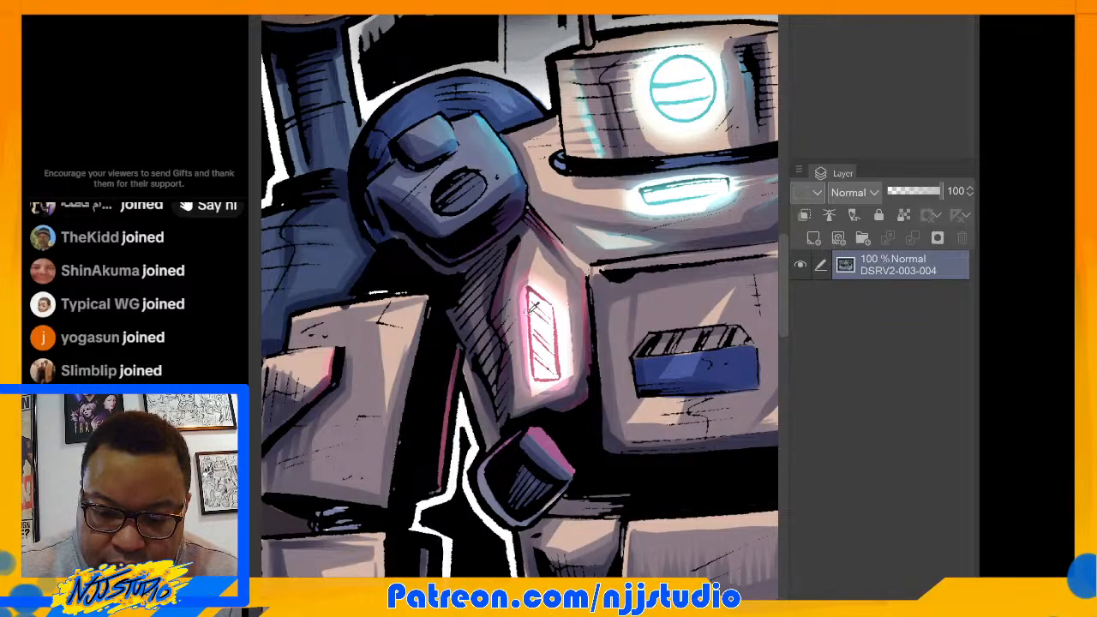
{"action": "key", "text": "ctrl+Tab"}
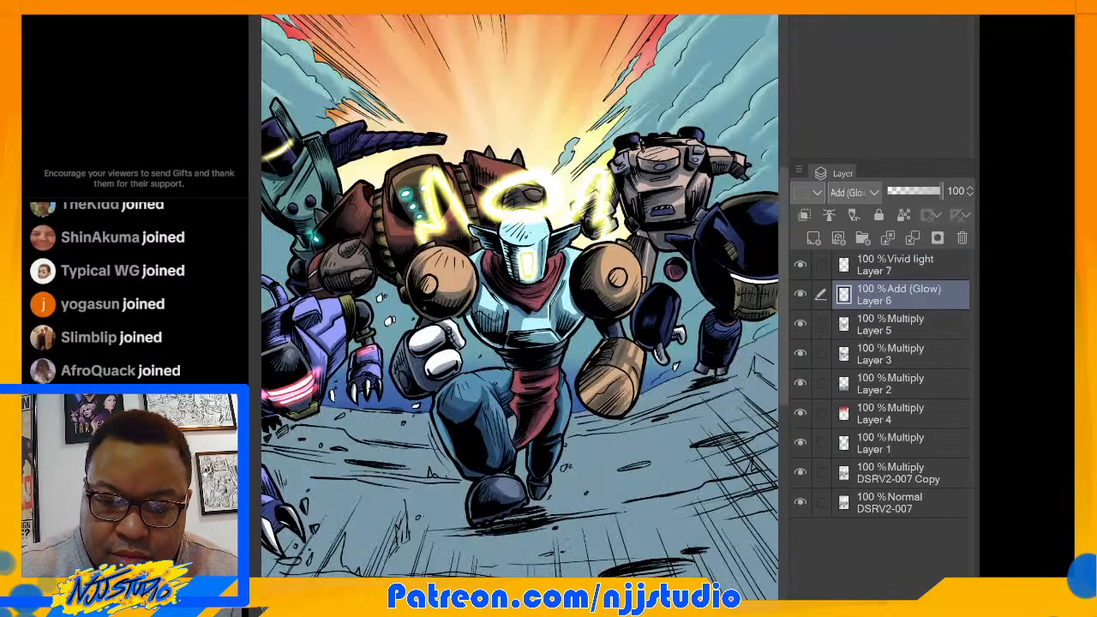
{"action": "scroll", "coordinate": [677, 297], "scroll_direction": "up", "scroll_amount": 5}
{"action": "left_click_drag", "start_coordinate": [600, 258], "coordinate": [598, 395]}
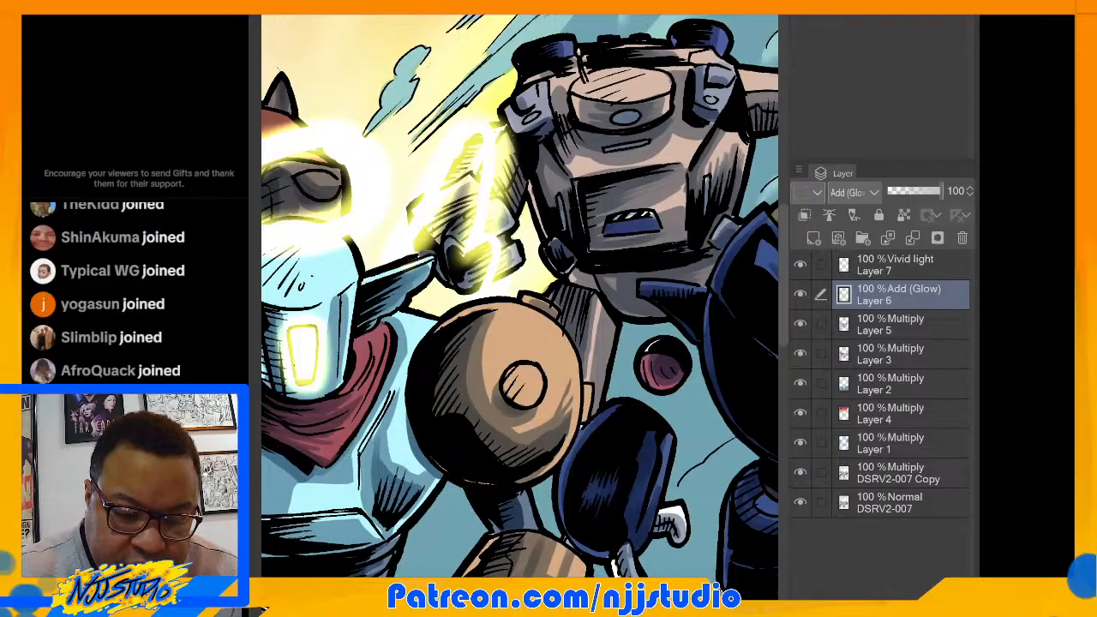
{"action": "mouse_move", "coordinate": [559, 191]}
{"action": "left_mouse_down"}
{"action": "mouse_move", "coordinate": [563, 231]}
{"action": "mouse_move", "coordinate": [561, 221]}
{"action": "left_mouse_up"}
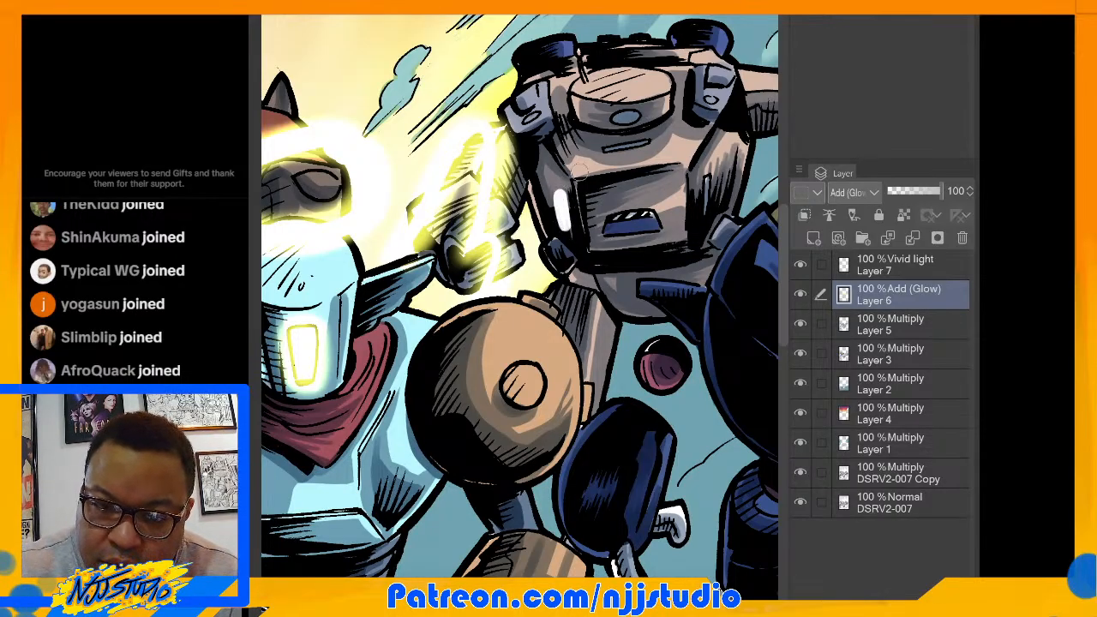
{"action": "key", "text": "ctrl+z"}
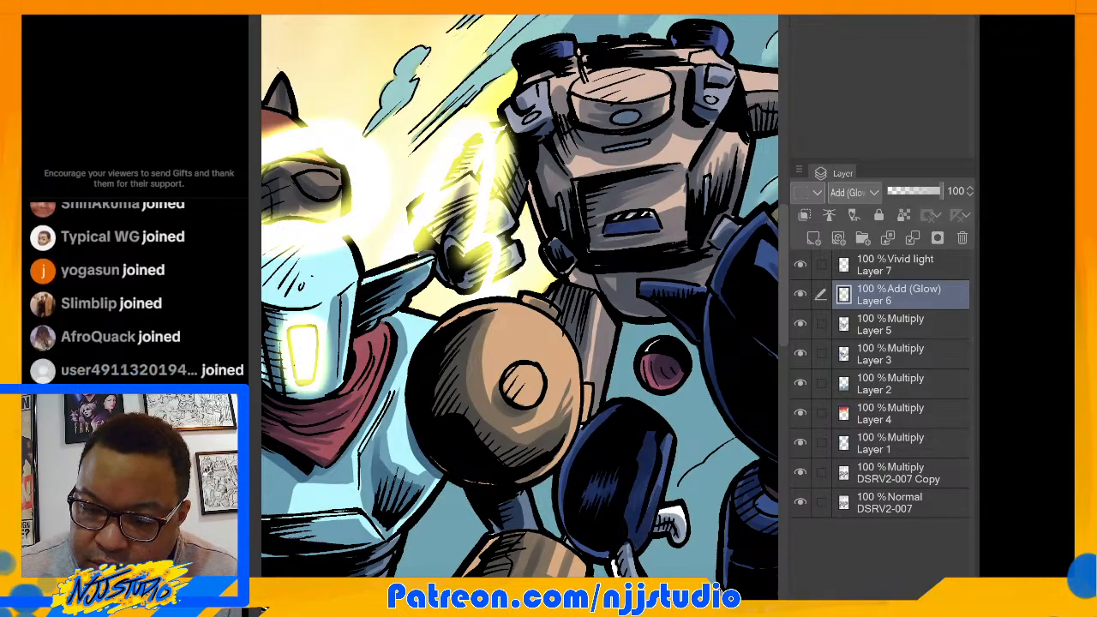
{"action": "left_click", "coordinate": [926, 324]}
{"action": "left_click", "coordinate": [930, 292]}
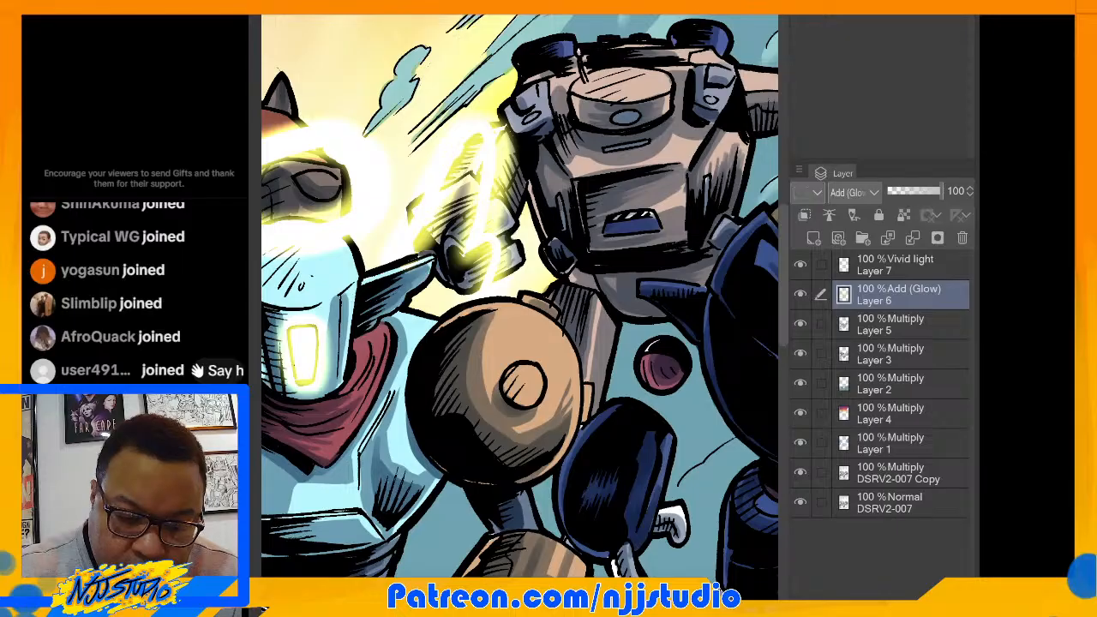
{"action": "left_click_drag", "start_coordinate": [559, 190], "coordinate": [562, 231]}
{"action": "left_click_drag", "start_coordinate": [706, 176], "coordinate": [706, 217]}
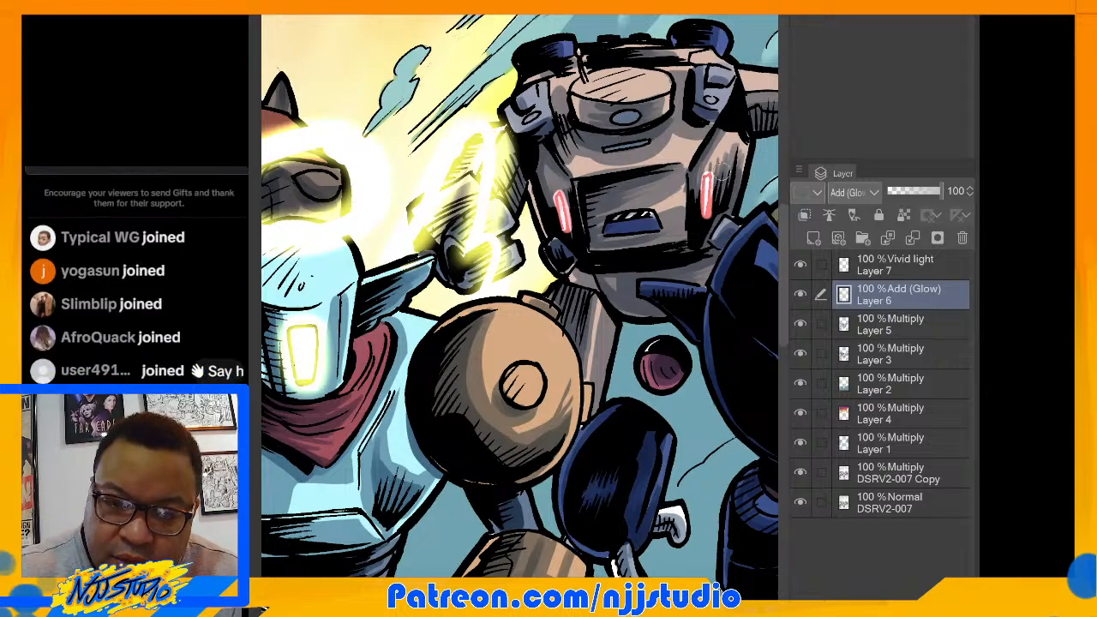
Step: Sample the cyan light colour from the finished page and paint the beige robot's oval head light and the bar below it
{"action": "key", "text": "ctrl+Tab"}
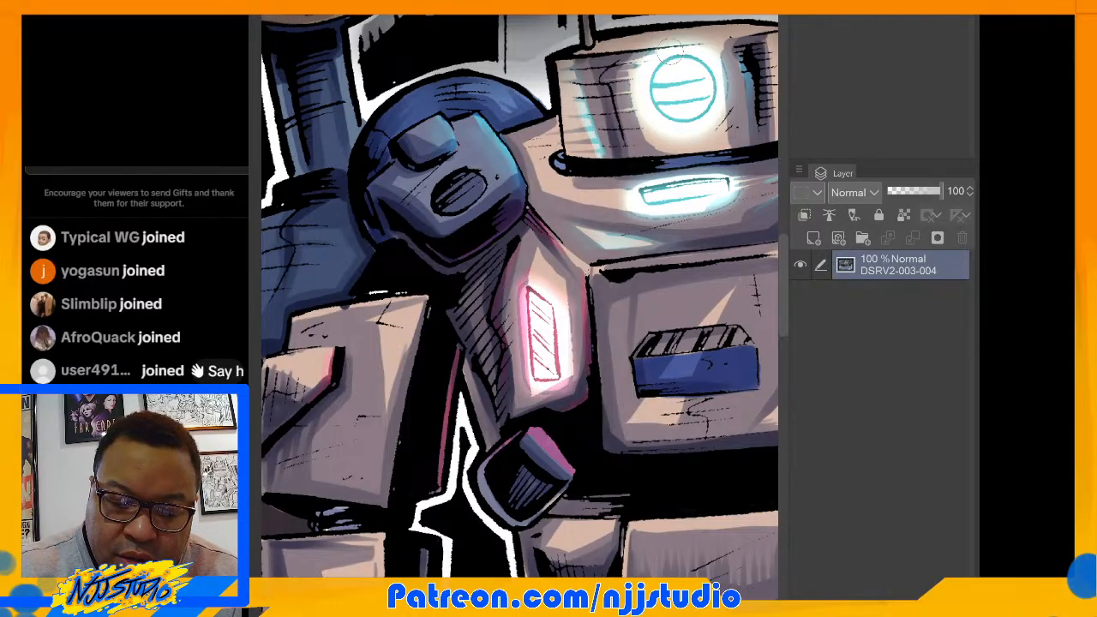
{"action": "left_click", "coordinate": [664, 85], "text": "alt"}
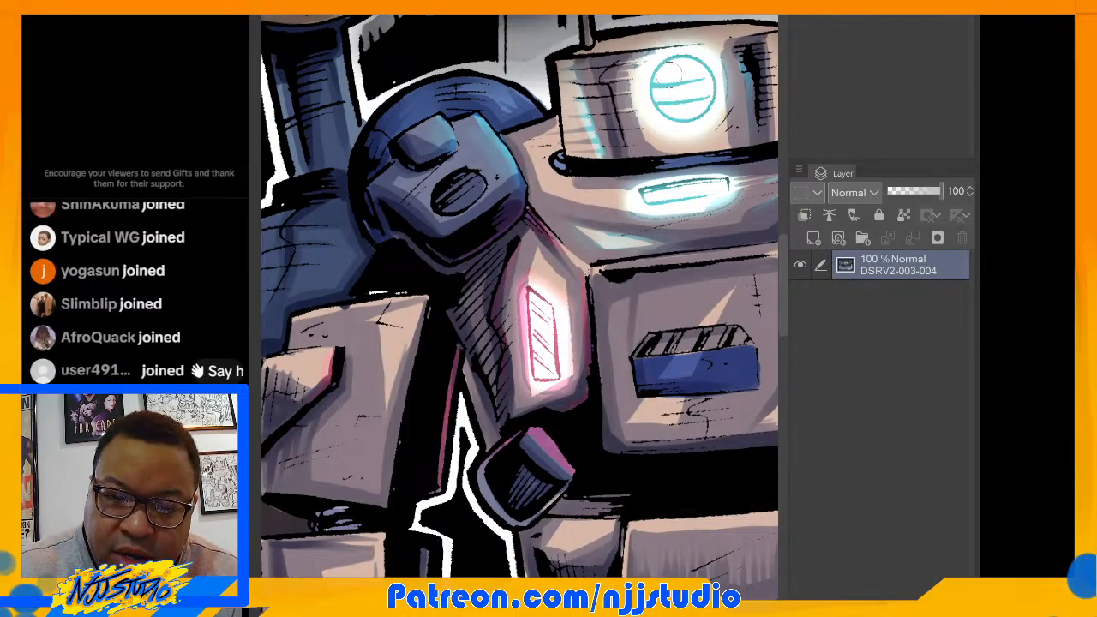
{"action": "key", "text": "ctrl+Tab"}
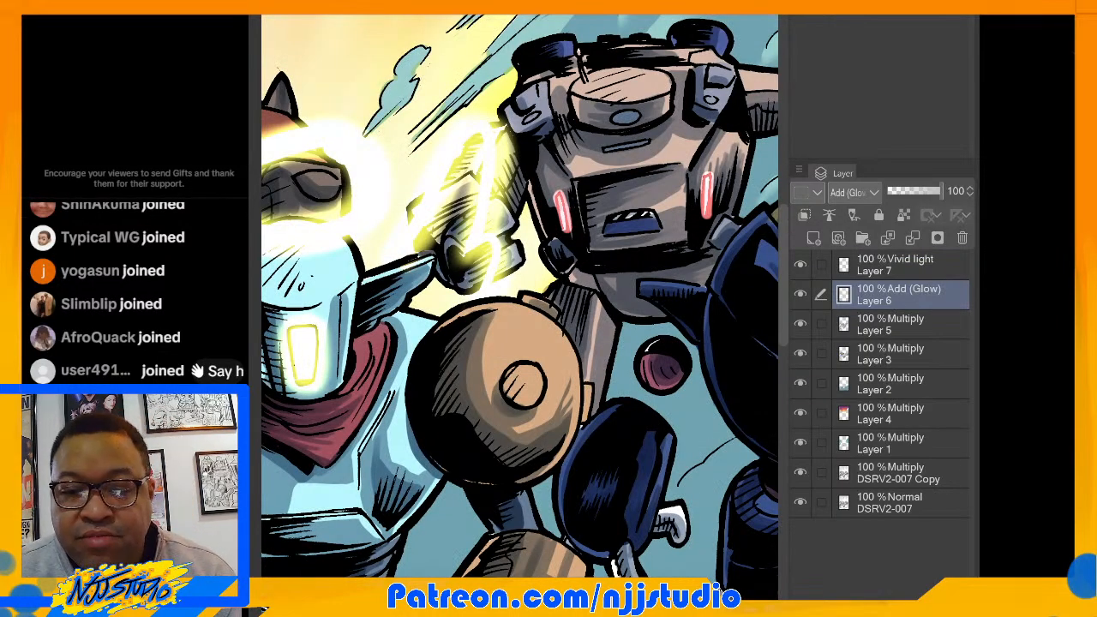
{"action": "mouse_move", "coordinate": [627, 113]}
{"action": "left_mouse_down"}
{"action": "mouse_move", "coordinate": [614, 118]}
{"action": "mouse_move", "coordinate": [620, 126]}
{"action": "mouse_move", "coordinate": [652, 97]}
{"action": "left_mouse_up"}
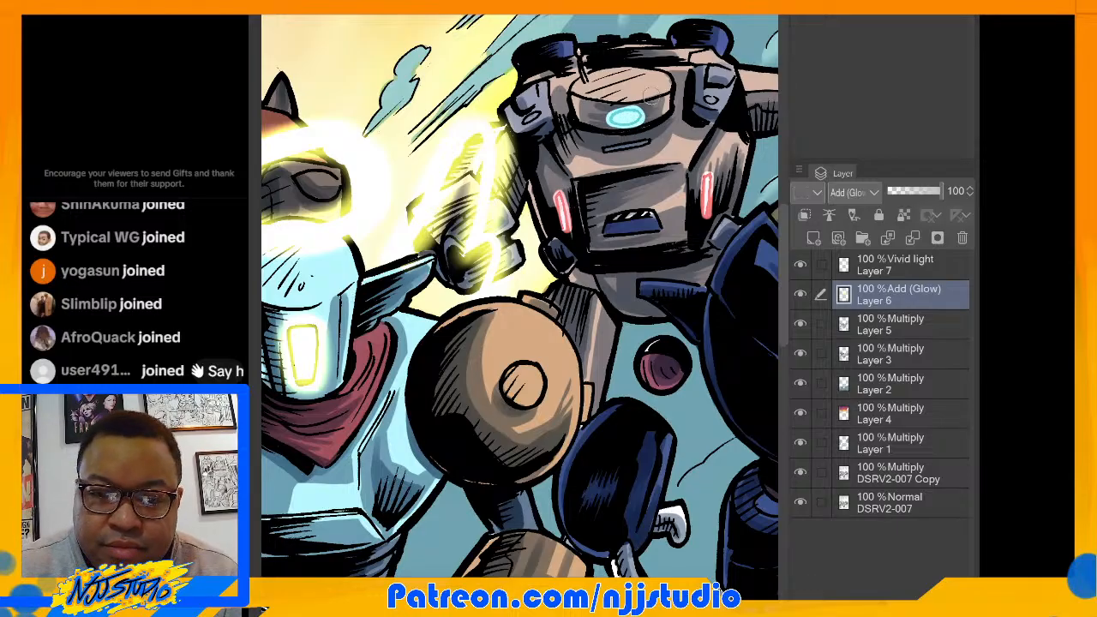
{"action": "key", "text": "ctrl+Tab"}
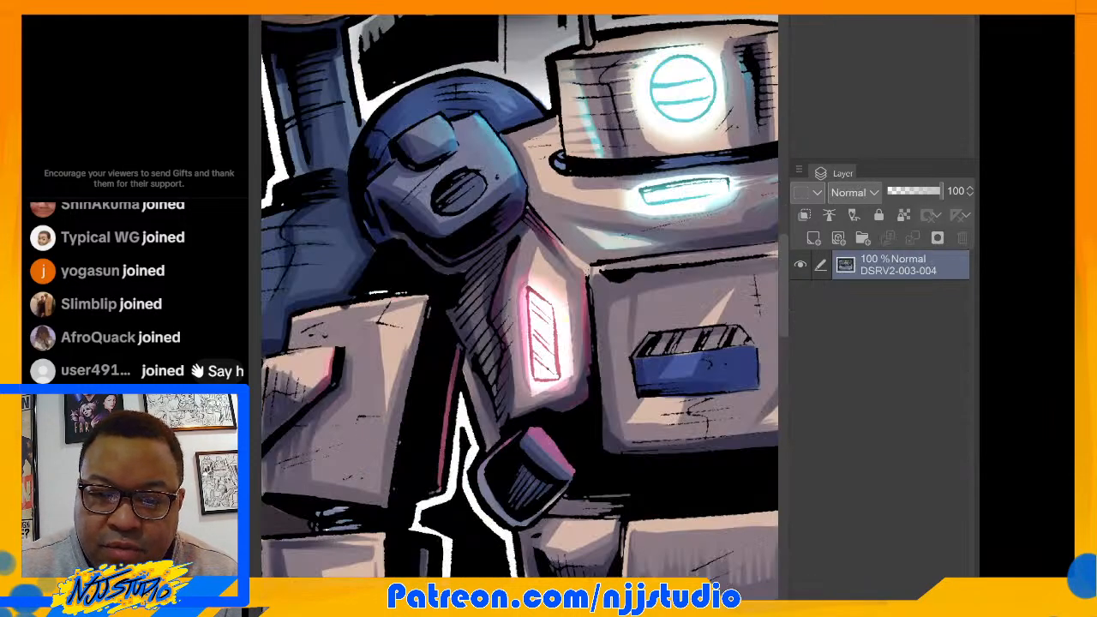
{"action": "key", "text": "ctrl+Tab"}
{"action": "mouse_move", "coordinate": [612, 150]}
{"action": "left_mouse_down"}
{"action": "mouse_move", "coordinate": [601, 151]}
{"action": "mouse_move", "coordinate": [655, 142]}
{"action": "mouse_move", "coordinate": [602, 153]}
{"action": "mouse_move", "coordinate": [641, 144]}
{"action": "left_mouse_up"}
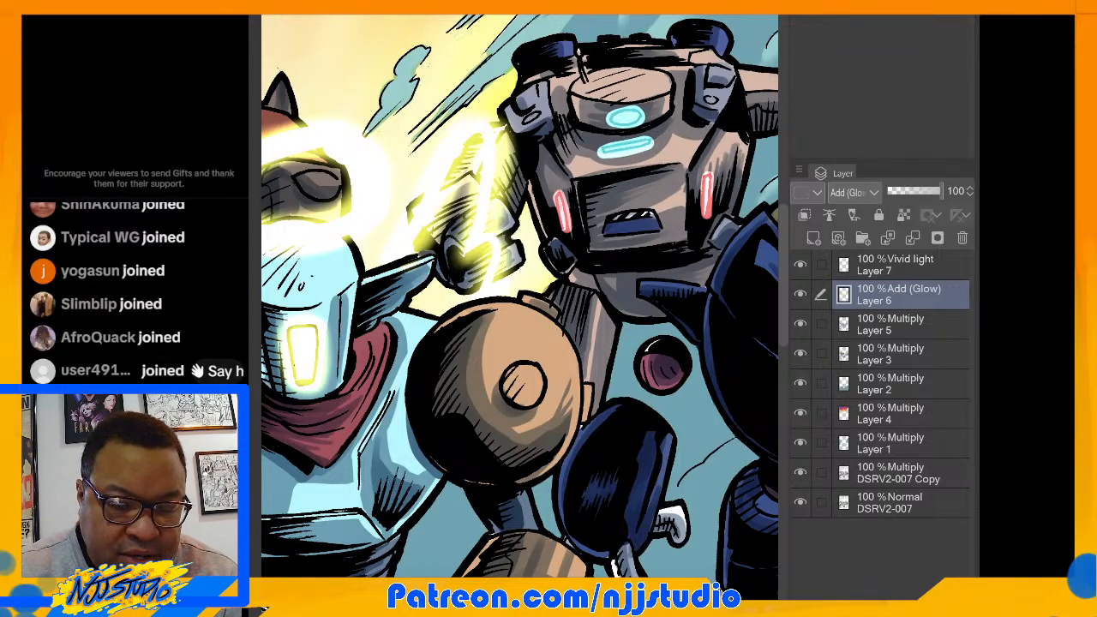
Step: Review the beige robot's red and cyan lights in the context of the whole page
{"action": "mouse_move", "coordinate": [611, 112]}
{"action": "left_mouse_down"}
{"action": "mouse_move", "coordinate": [625, 105]}
{"action": "mouse_move", "coordinate": [648, 120]}
{"action": "mouse_move", "coordinate": [626, 130]}
{"action": "mouse_move", "coordinate": [609, 110]}
{"action": "mouse_move", "coordinate": [605, 141]}
{"action": "mouse_move", "coordinate": [646, 136]}
{"action": "mouse_move", "coordinate": [647, 154]}
{"action": "mouse_move", "coordinate": [603, 156]}
{"action": "mouse_move", "coordinate": [645, 153]}
{"action": "mouse_move", "coordinate": [647, 119]}
{"action": "mouse_move", "coordinate": [562, 76]}
{"action": "mouse_move", "coordinate": [465, 78]}
{"action": "left_mouse_up"}
{"action": "scroll", "coordinate": [563, 302], "scroll_direction": "down", "scroll_amount": 1}
{"action": "left_click_drag", "start_coordinate": [480, 300], "coordinate": [658, 264]}
{"action": "scroll", "coordinate": [562, 302], "scroll_direction": "down", "scroll_amount": 2}
{"action": "scroll", "coordinate": [520, 308], "scroll_direction": "down", "scroll_amount": 5}
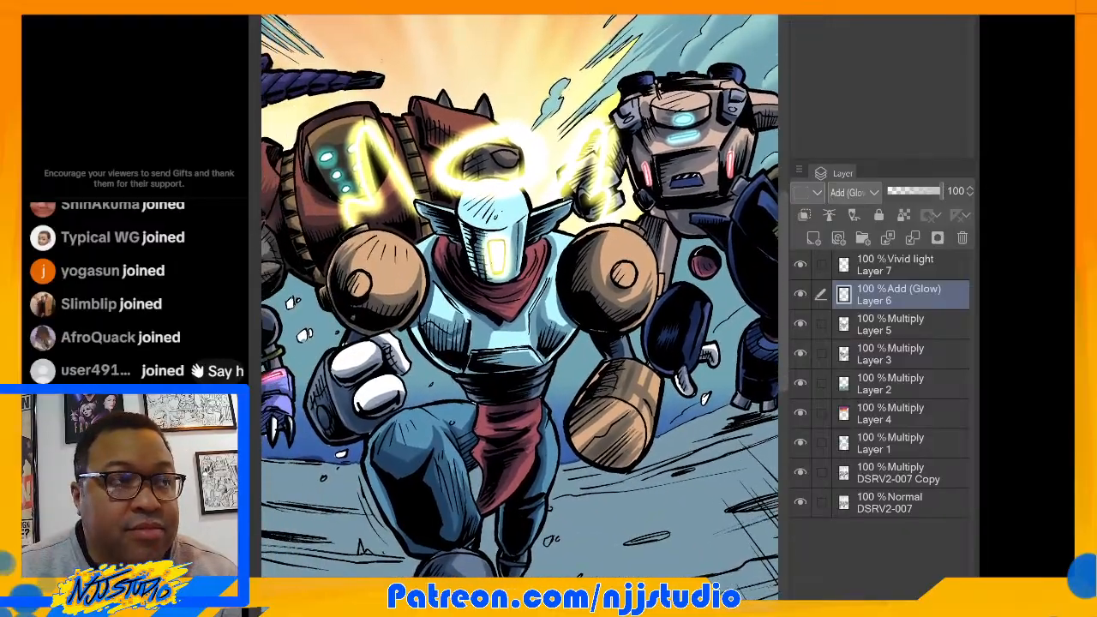
{"action": "scroll", "coordinate": [520, 307], "scroll_direction": "down", "scroll_amount": 2}
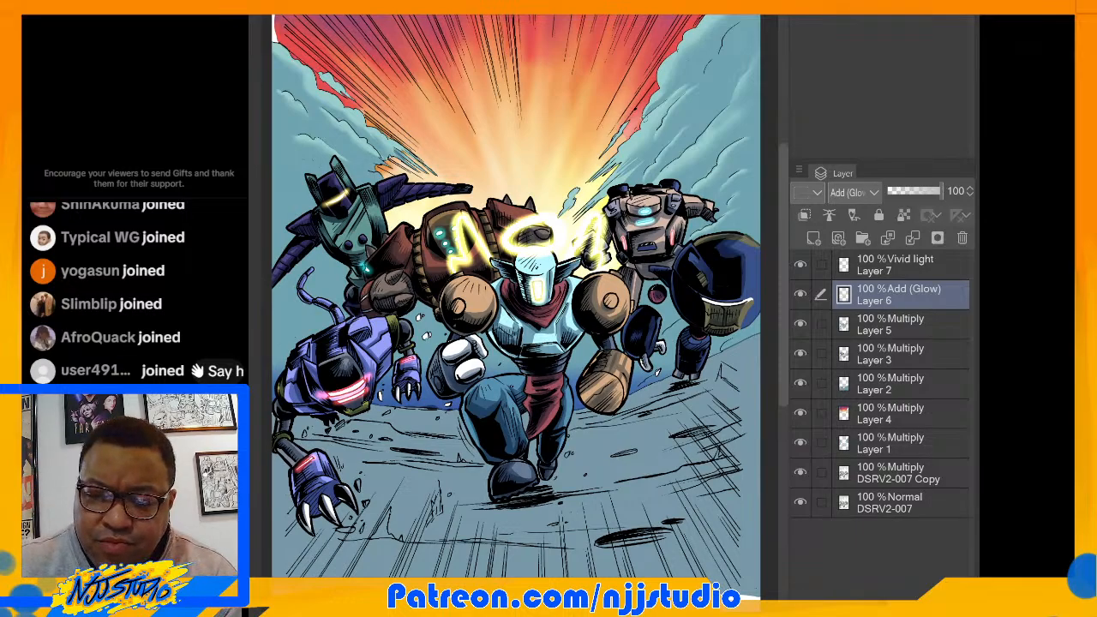
Step: Sample the navy robot's glow colours from the finished page and paint an orange glow along its visor on Layer 6
{"action": "scroll", "coordinate": [652, 223], "scroll_direction": "up", "scroll_amount": 5}
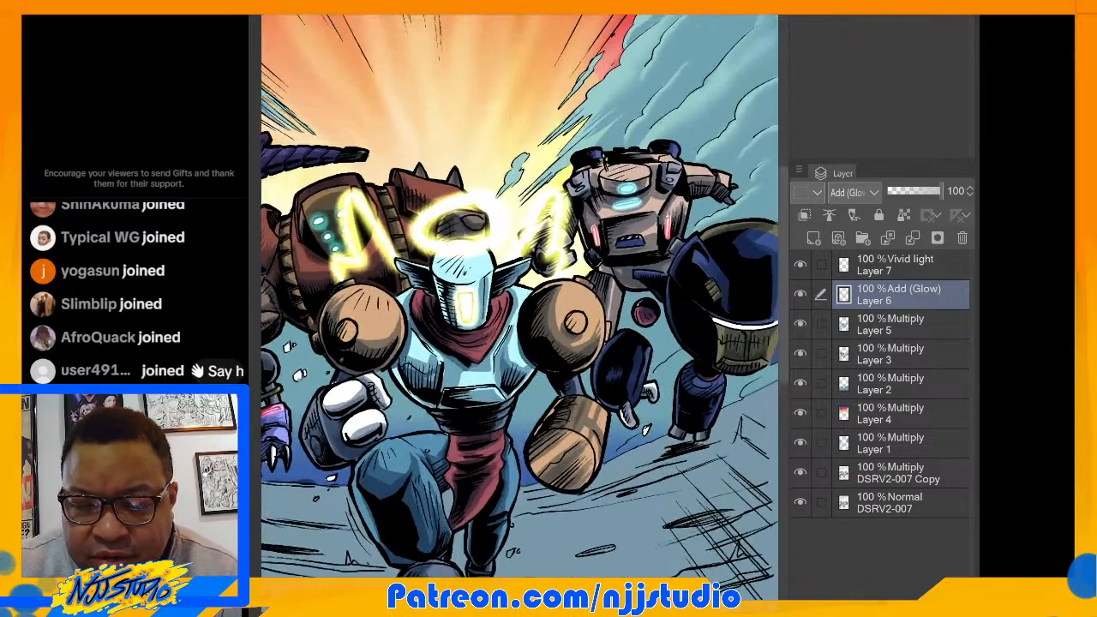
{"action": "left_click_drag", "start_coordinate": [600, 283], "coordinate": [364, 188]}
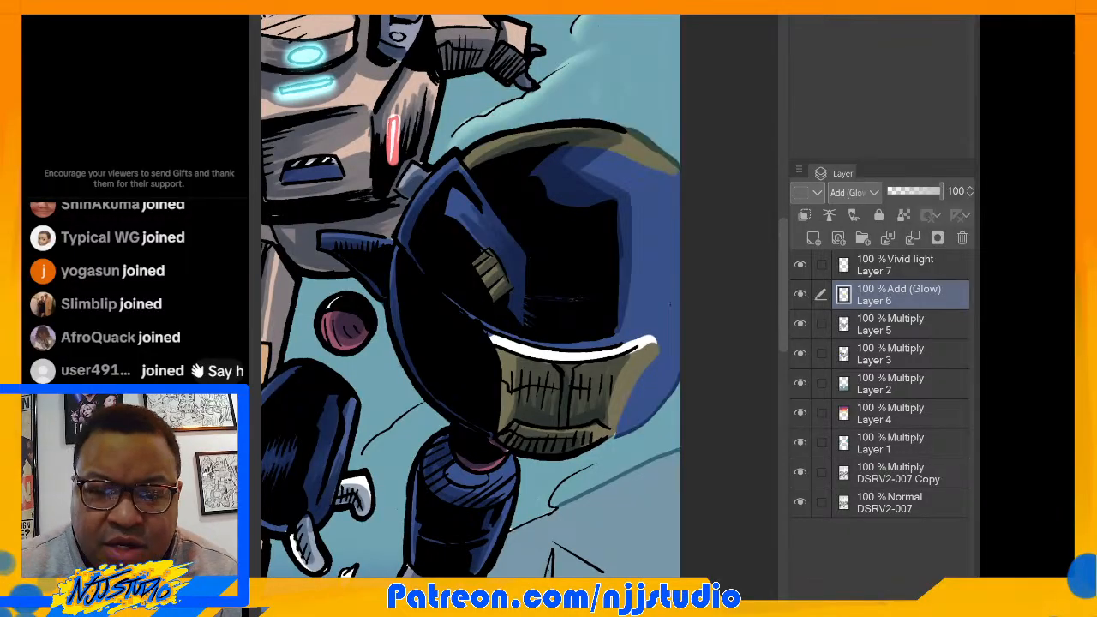
{"action": "key", "text": "ctrl+Tab"}
{"action": "left_click_drag", "start_coordinate": [660, 413], "coordinate": [181, 248]}
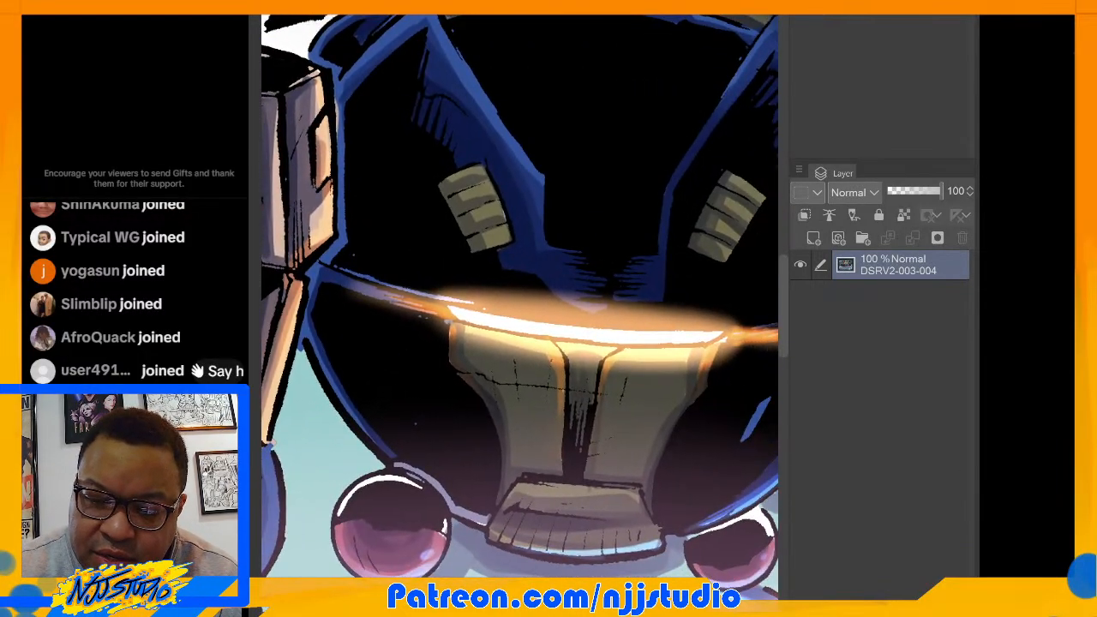
{"action": "left_click", "coordinate": [632, 323], "text": "alt"}
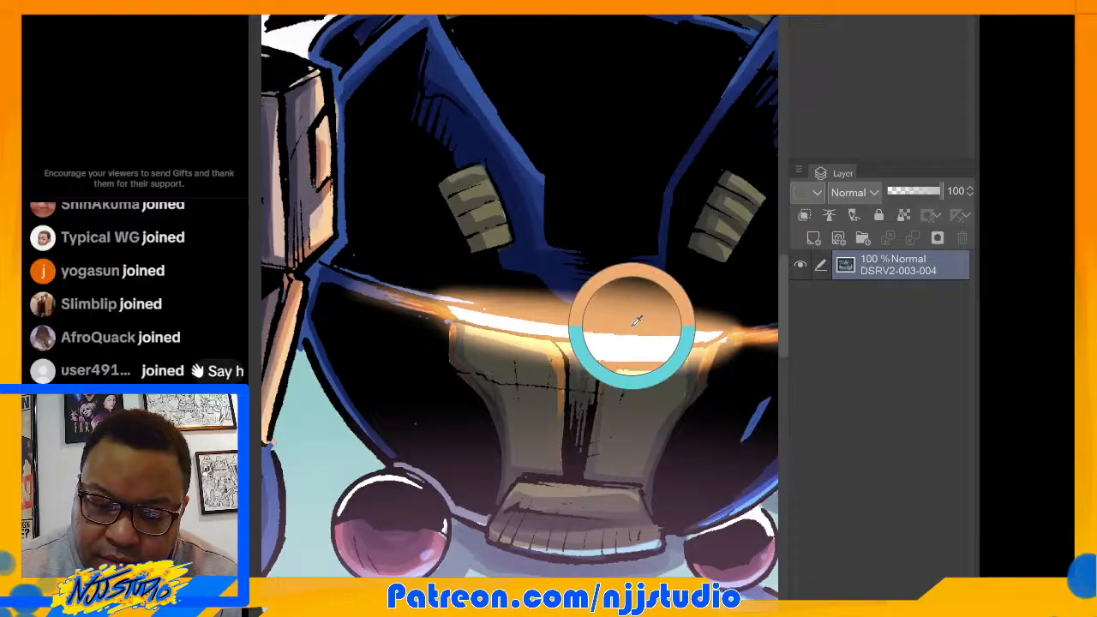
{"action": "left_click_drag", "start_coordinate": [749, 474], "coordinate": [649, 182]}
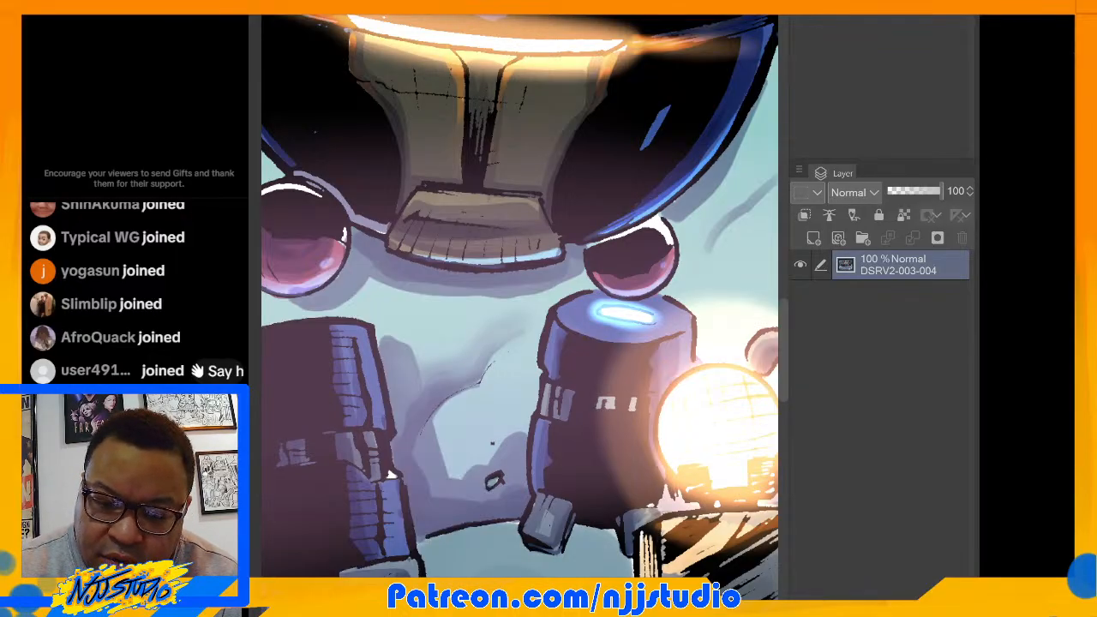
{"action": "left_click", "coordinate": [604, 304], "text": "alt"}
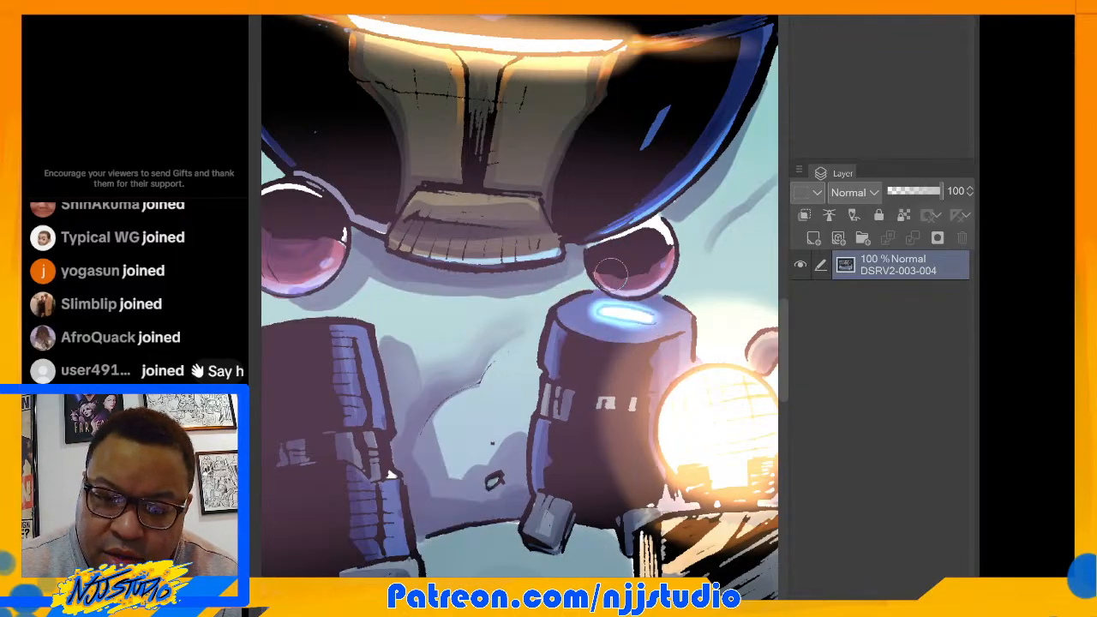
{"action": "key", "text": "ctrl+Tab"}
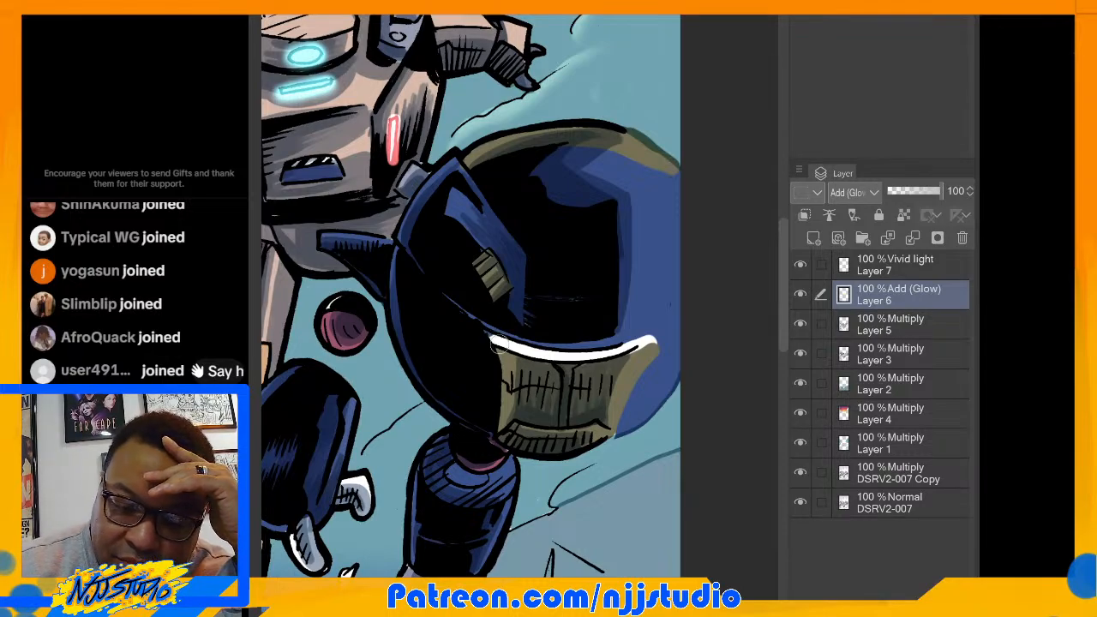
{"action": "mouse_move", "coordinate": [488, 338]}
{"action": "left_mouse_down"}
{"action": "mouse_move", "coordinate": [557, 358]}
{"action": "mouse_move", "coordinate": [637, 341]}
{"action": "mouse_move", "coordinate": [556, 355]}
{"action": "mouse_move", "coordinate": [479, 329]}
{"action": "mouse_move", "coordinate": [482, 342]}
{"action": "mouse_move", "coordinate": [515, 352]}
{"action": "mouse_move", "coordinate": [578, 357]}
{"action": "mouse_move", "coordinate": [645, 341]}
{"action": "mouse_move", "coordinate": [538, 350]}
{"action": "mouse_move", "coordinate": [476, 330]}
{"action": "mouse_move", "coordinate": [522, 354]}
{"action": "mouse_move", "coordinate": [639, 336]}
{"action": "left_mouse_up"}
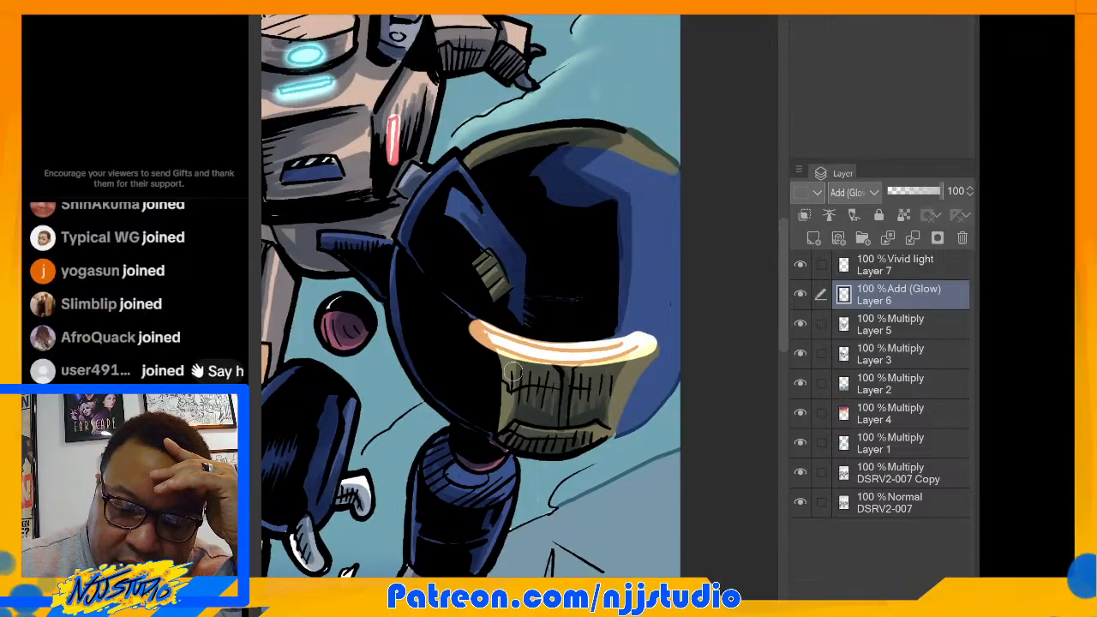
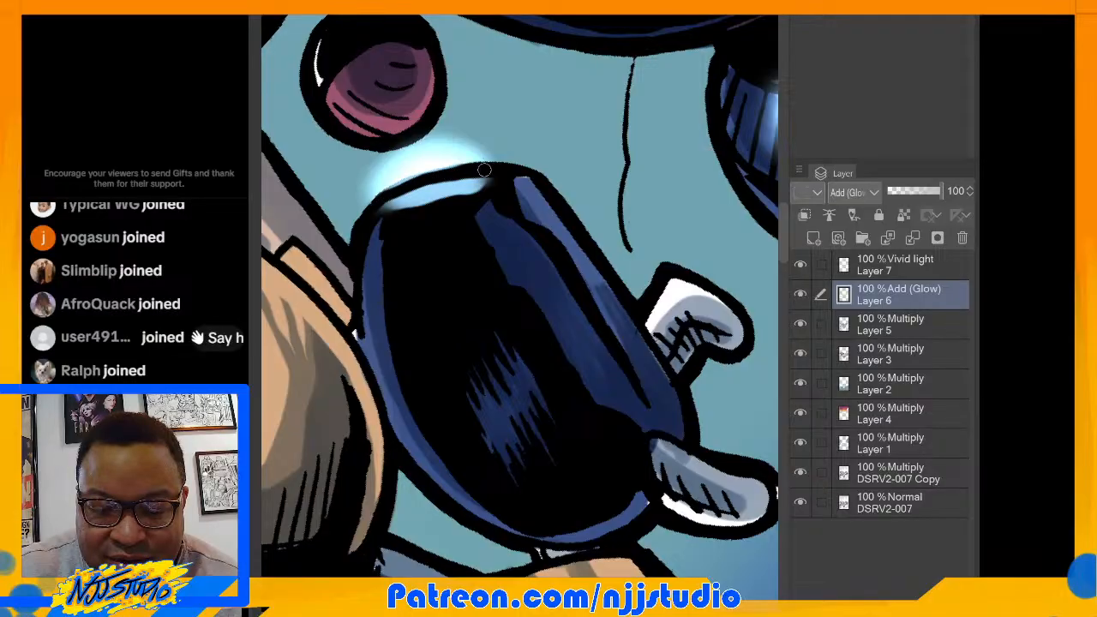
Step: Clean away the blue glow that spills over the top of the navy robot's detached limb and the ball joint above its other limb
{"action": "mouse_move", "coordinate": [378, 199]}
{"action": "left_mouse_down"}
{"action": "mouse_move", "coordinate": [440, 182]}
{"action": "mouse_move", "coordinate": [364, 222]}
{"action": "mouse_move", "coordinate": [473, 181]}
{"action": "mouse_move", "coordinate": [386, 217]}
{"action": "mouse_move", "coordinate": [497, 186]}
{"action": "left_mouse_up"}
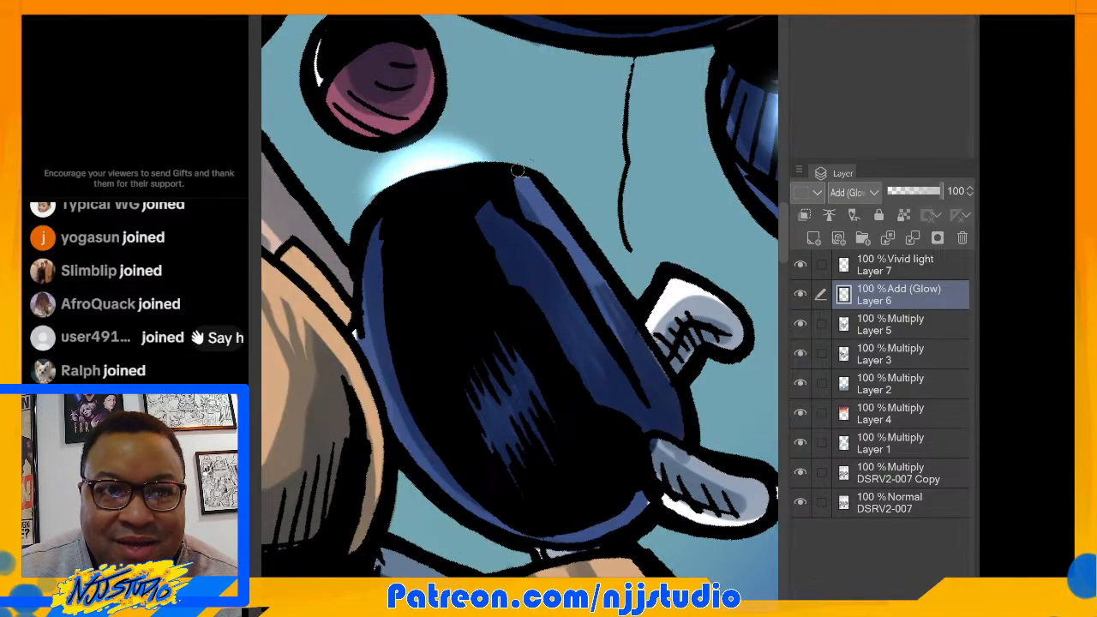
{"action": "scroll", "coordinate": [519, 296], "scroll_direction": "down", "scroll_amount": 3}
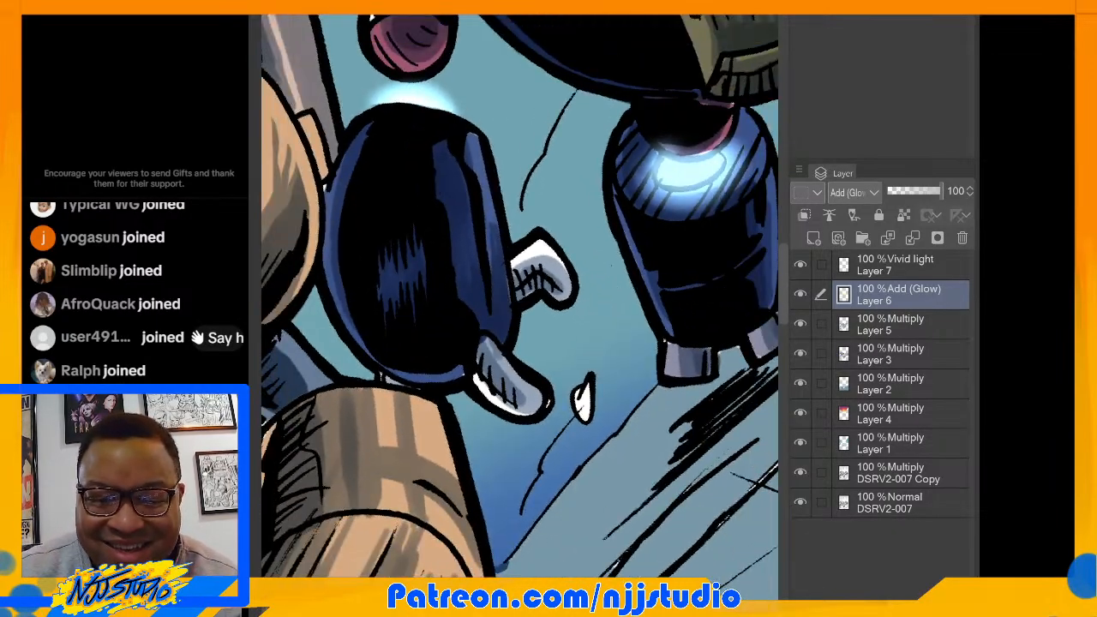
{"action": "left_click_drag", "start_coordinate": [653, 257], "coordinate": [381, 304]}
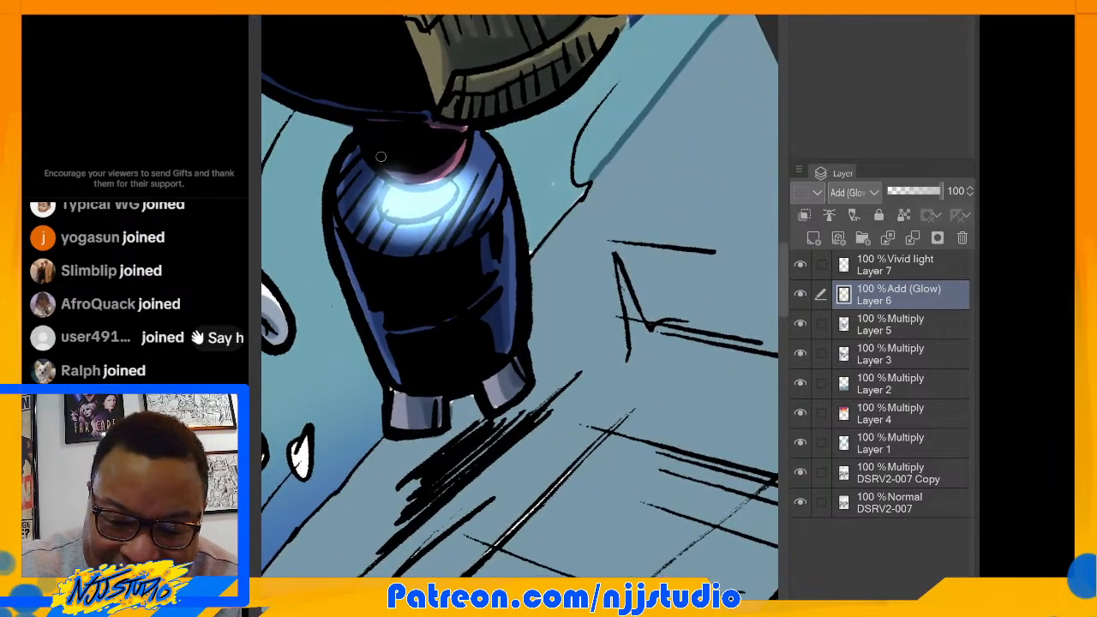
{"action": "mouse_move", "coordinate": [376, 155]}
{"action": "left_mouse_down"}
{"action": "mouse_move", "coordinate": [399, 175]}
{"action": "mouse_move", "coordinate": [368, 156]}
{"action": "mouse_move", "coordinate": [413, 181]}
{"action": "mouse_move", "coordinate": [460, 145]}
{"action": "left_mouse_up"}
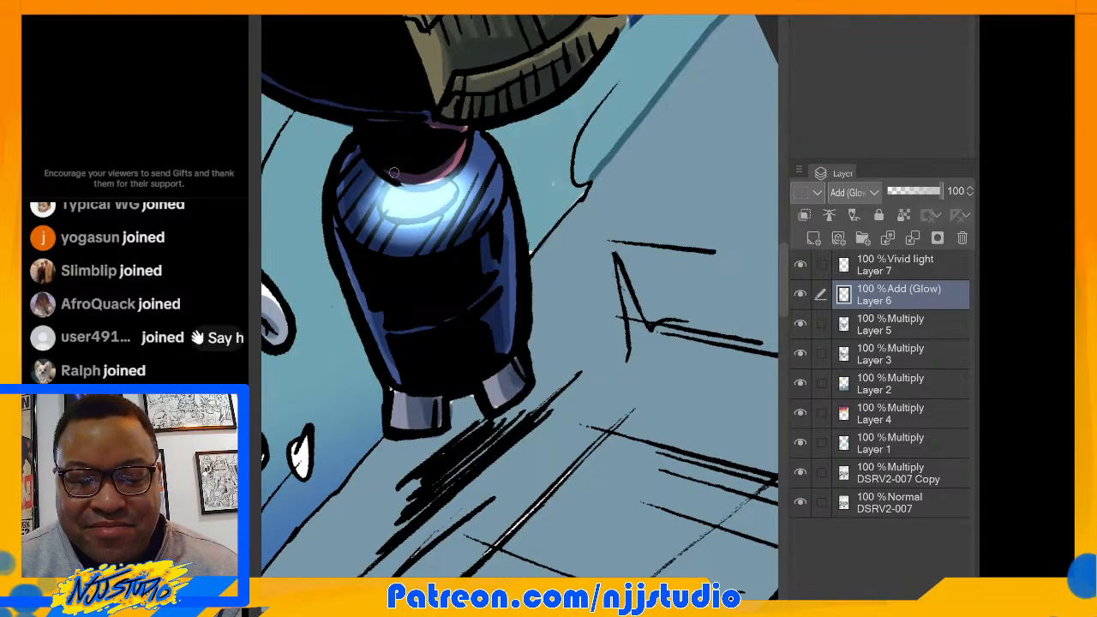
{"action": "mouse_move", "coordinate": [394, 175]}
{"action": "left_mouse_down"}
{"action": "mouse_move", "coordinate": [407, 185]}
{"action": "mouse_move", "coordinate": [454, 176]}
{"action": "mouse_move", "coordinate": [428, 182]}
{"action": "mouse_move", "coordinate": [444, 178]}
{"action": "left_mouse_up"}
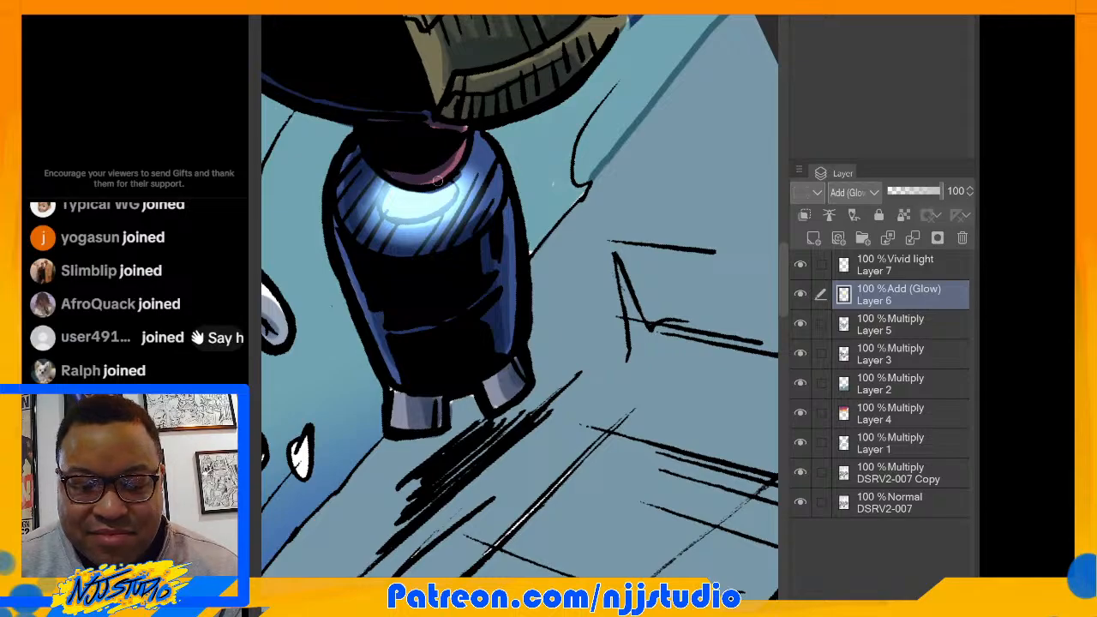
Step: Hide the Multiply shading on Layer 5 to check the whole page without it
{"action": "scroll", "coordinate": [482, 138], "scroll_direction": "down", "scroll_amount": 6}
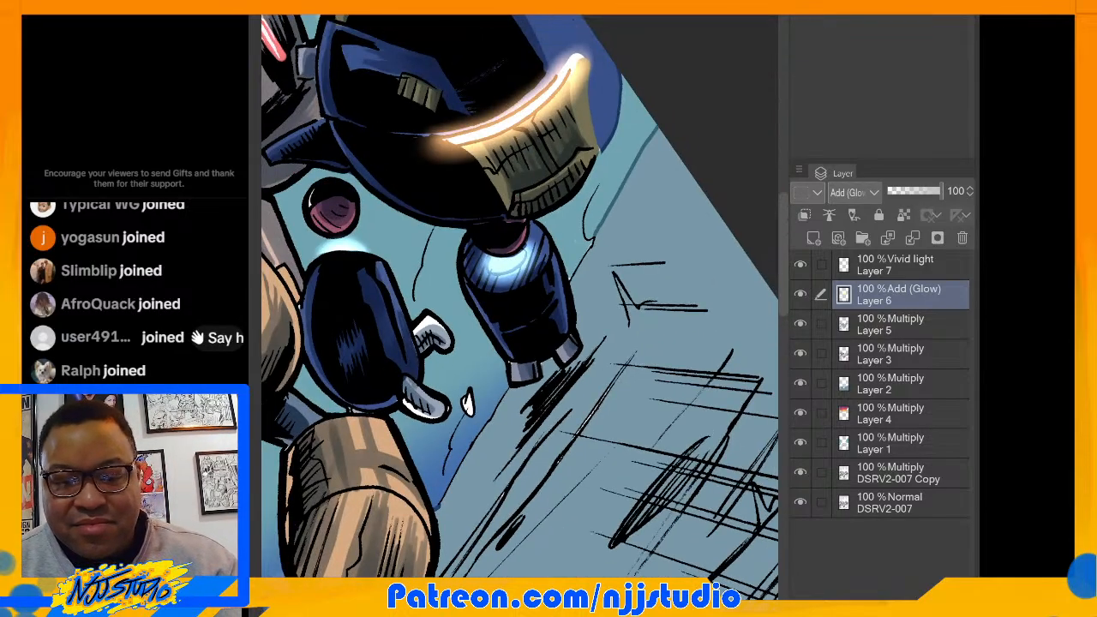
{"action": "scroll", "coordinate": [520, 295], "scroll_direction": "down", "scroll_amount": 3}
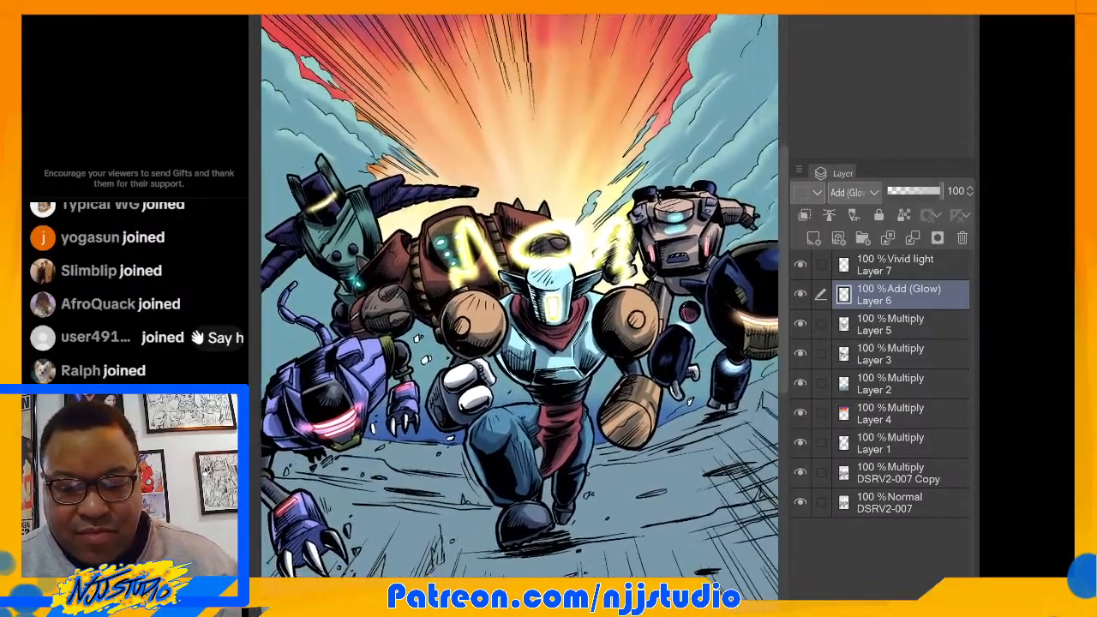
{"action": "left_click_drag", "start_coordinate": [553, 296], "coordinate": [521, 268]}
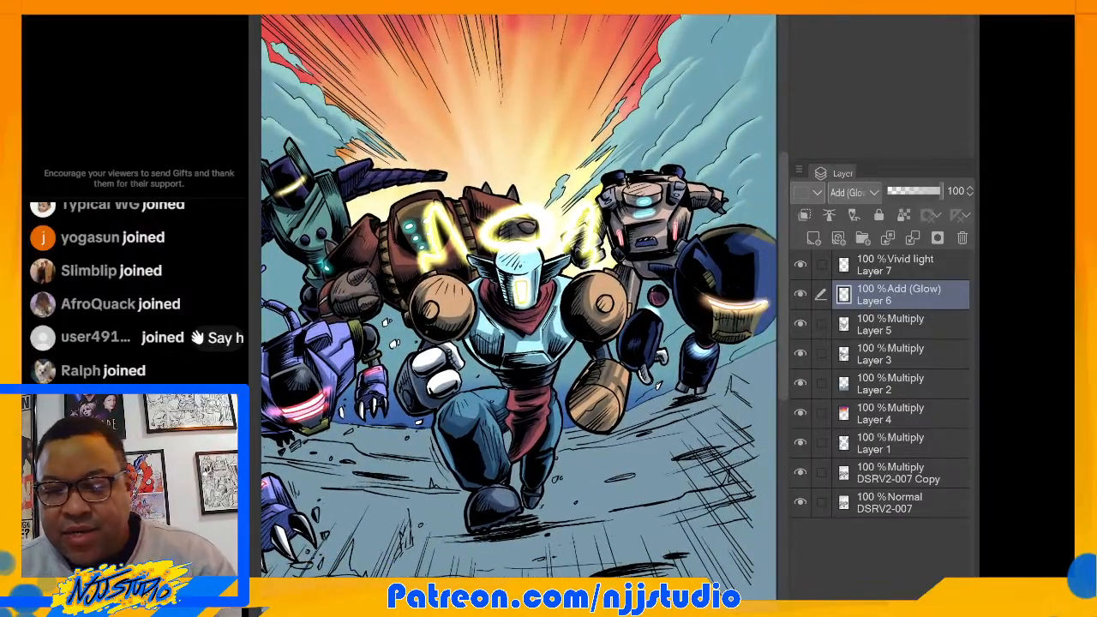
{"action": "left_click", "coordinate": [901, 325]}
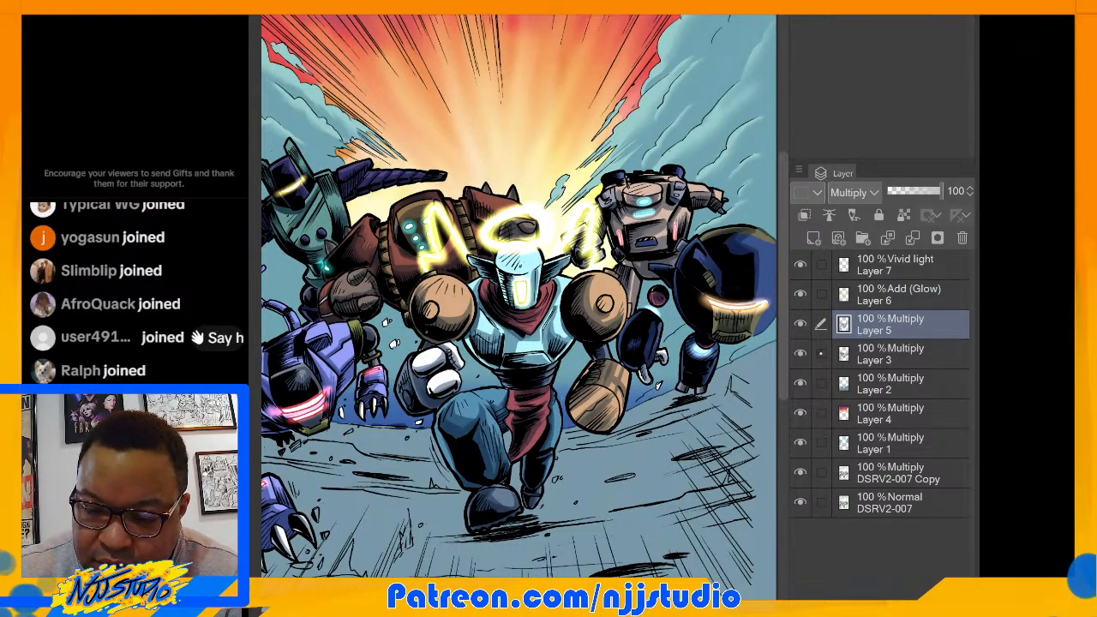
{"action": "left_click", "coordinate": [801, 324]}
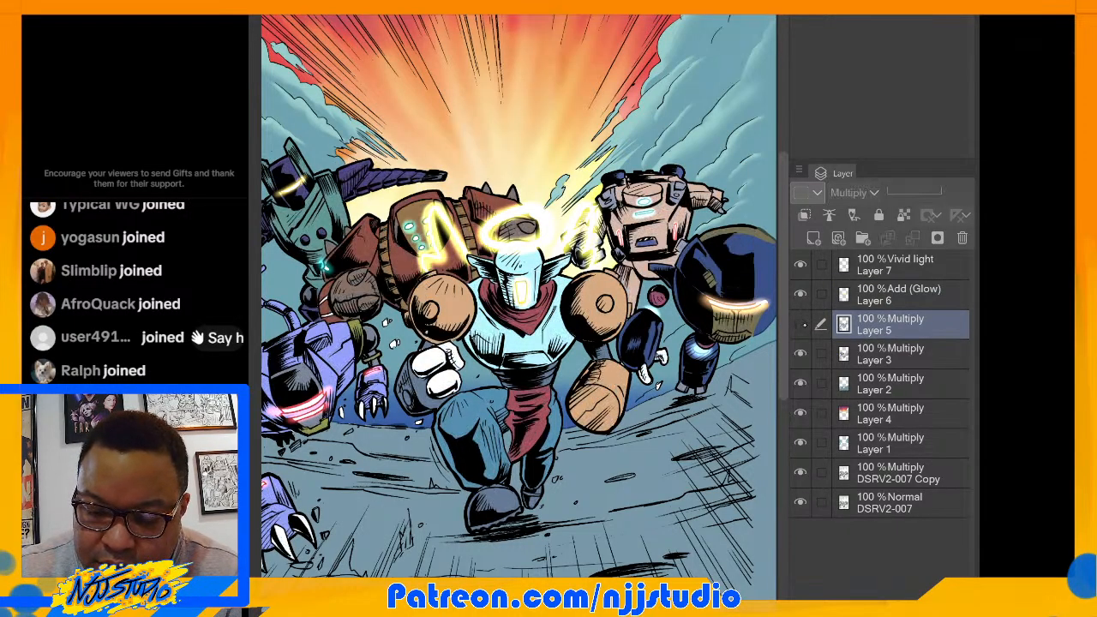
Step: Show Layer 5's shading again and switch Layer 3's flat colours off and back on to compare the page
{"action": "left_click", "coordinate": [801, 324]}
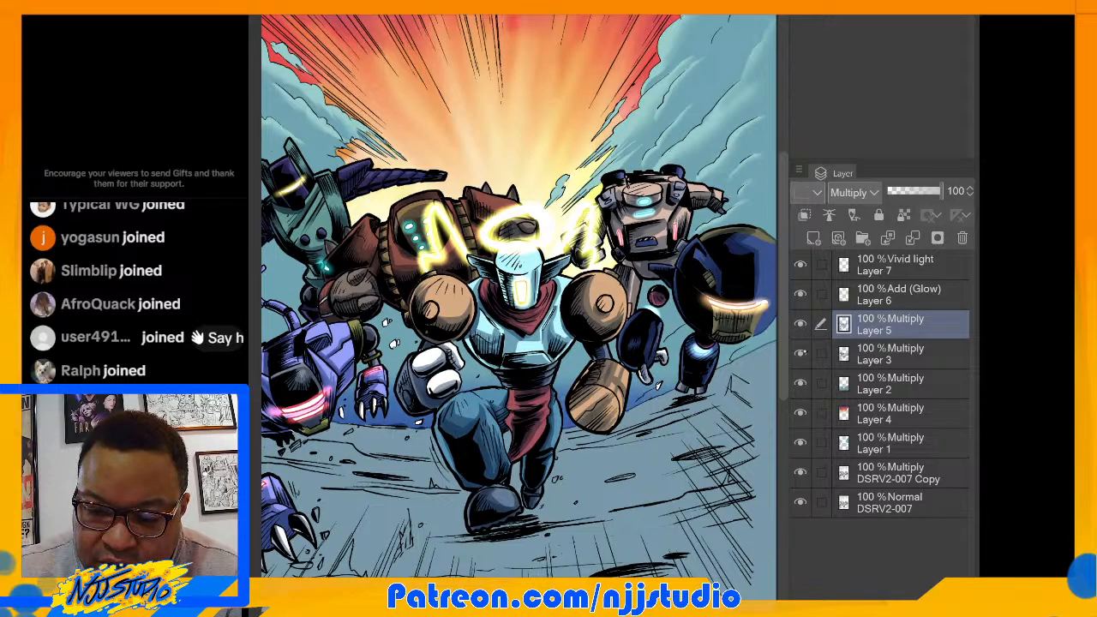
{"action": "left_click", "coordinate": [801, 354]}
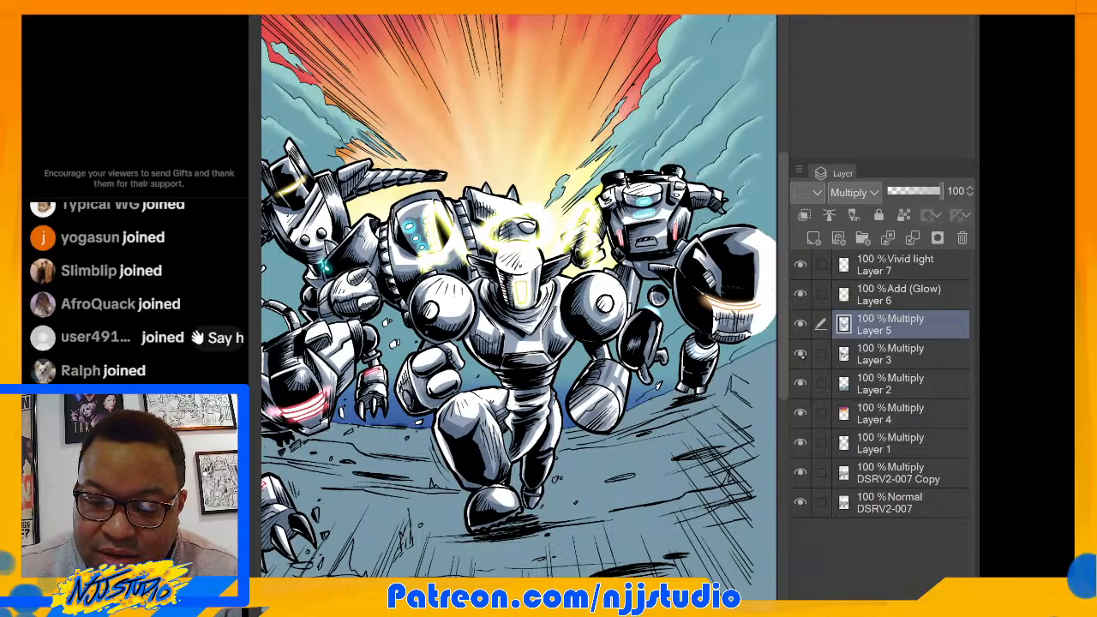
{"action": "left_click", "coordinate": [799, 353]}
Step: Touch up the glow along the beige robot's two red side lights on Layer 6
{"action": "left_click", "coordinate": [891, 294]}
{"action": "scroll", "coordinate": [650, 252], "scroll_direction": "up", "scroll_amount": 5}
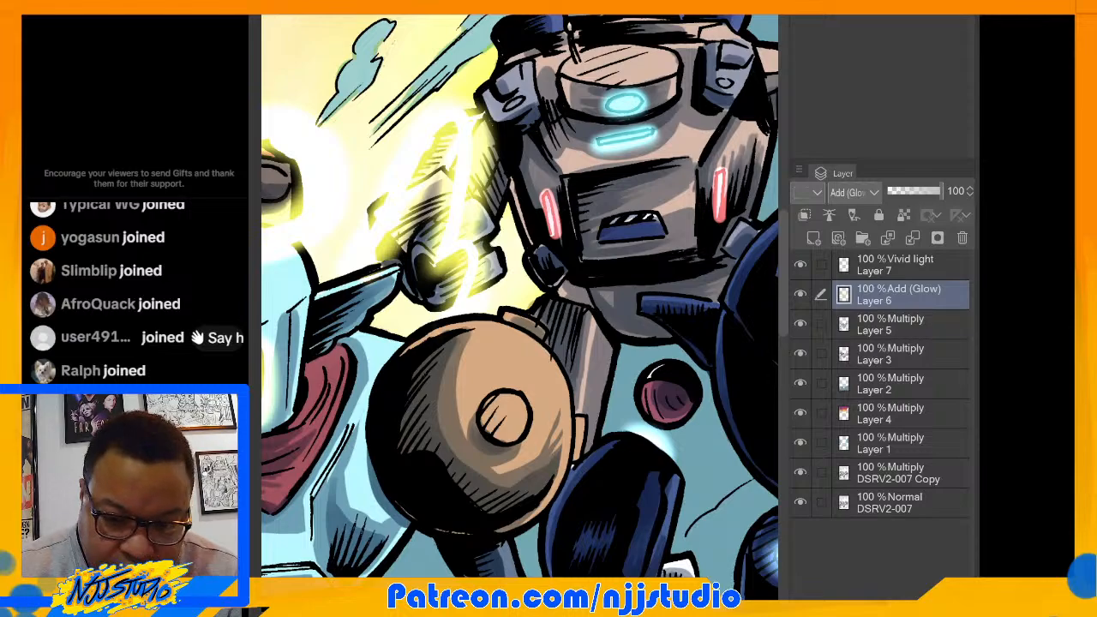
{"action": "mouse_move", "coordinate": [544, 196]}
{"action": "left_mouse_down"}
{"action": "mouse_move", "coordinate": [556, 241]}
{"action": "mouse_move", "coordinate": [542, 196]}
{"action": "left_mouse_up"}
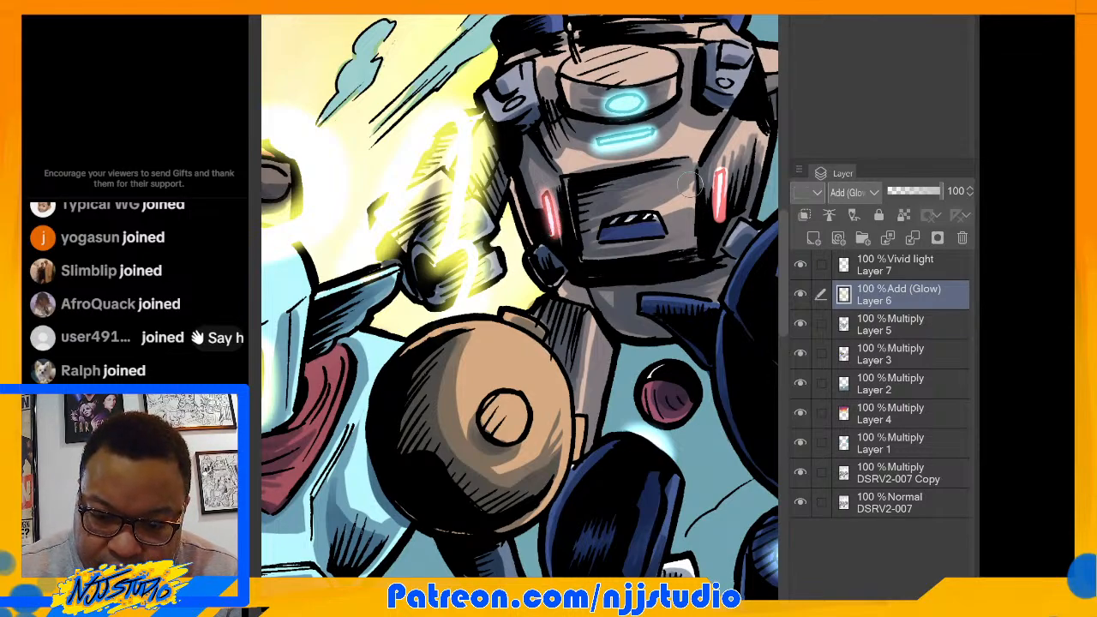
{"action": "left_click_drag", "start_coordinate": [723, 169], "coordinate": [714, 226]}
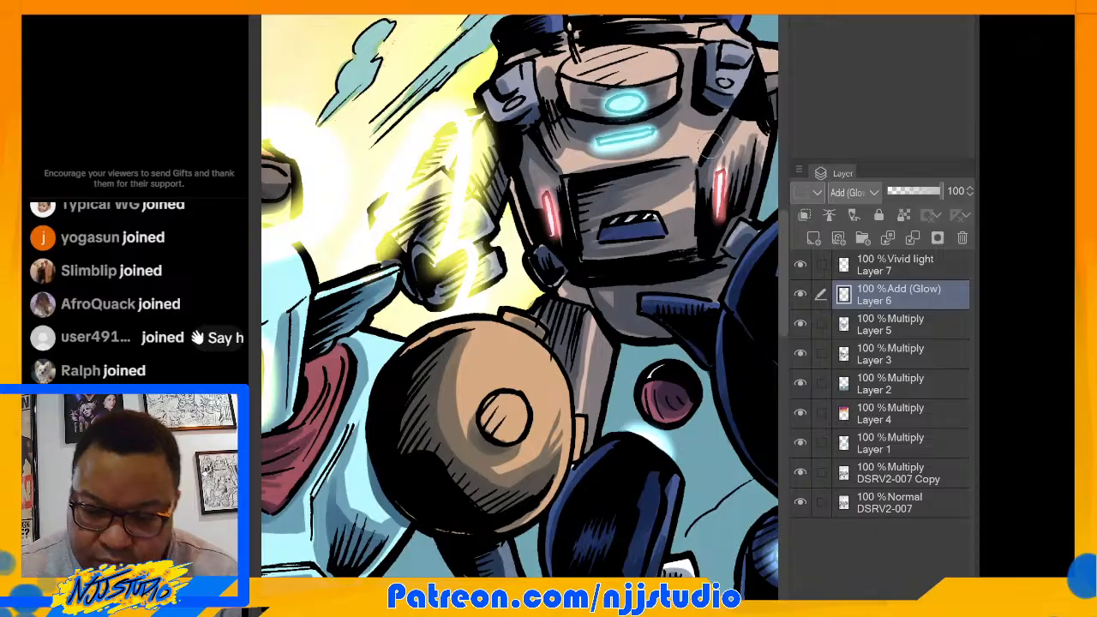
{"action": "scroll", "coordinate": [712, 143], "scroll_direction": "down", "scroll_amount": 5}
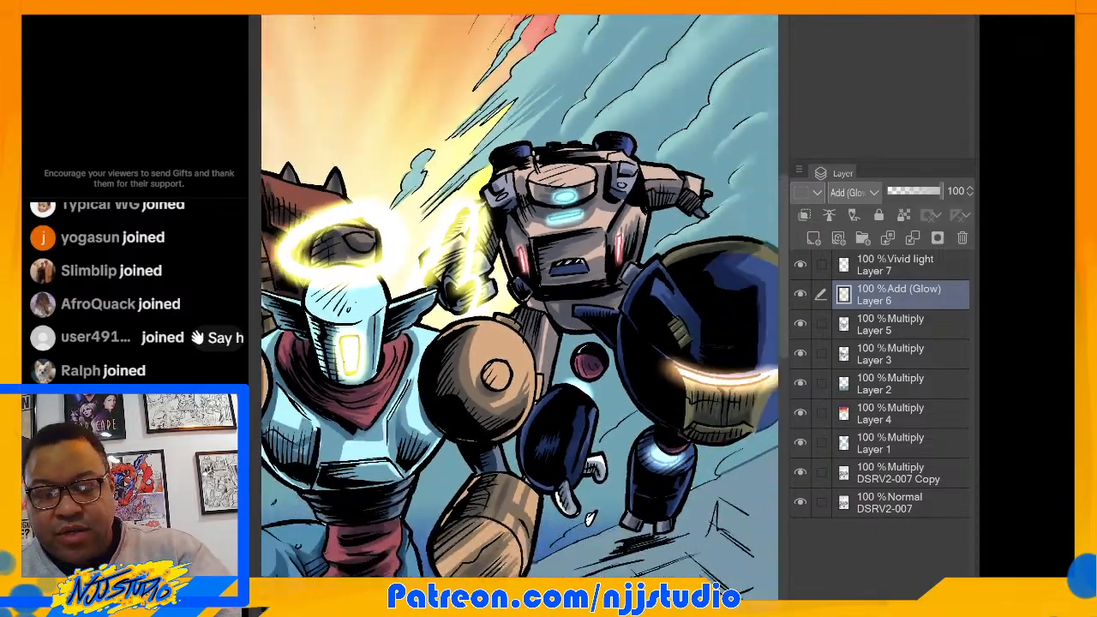
{"action": "scroll", "coordinate": [519, 283], "scroll_direction": "down", "scroll_amount": 1}
{"action": "left_click_drag", "start_coordinate": [480, 335], "coordinate": [562, 273]}
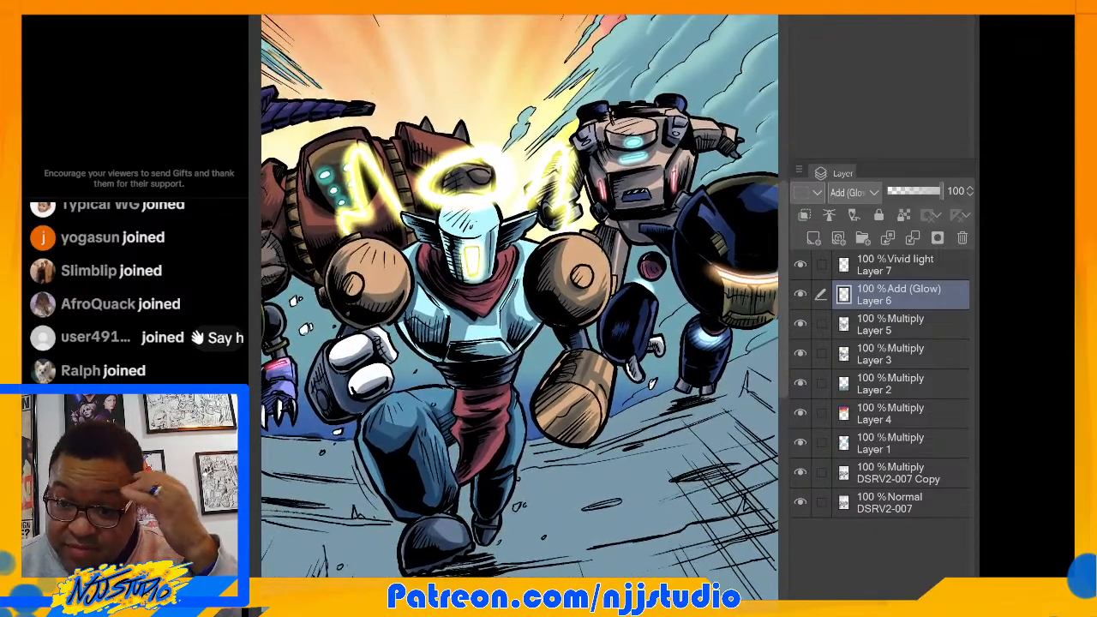
Step: Select Layer 5 and check the page with Layer 3's colours and Layer 5's shading toggled in turn
{"action": "left_click", "coordinate": [926, 330]}
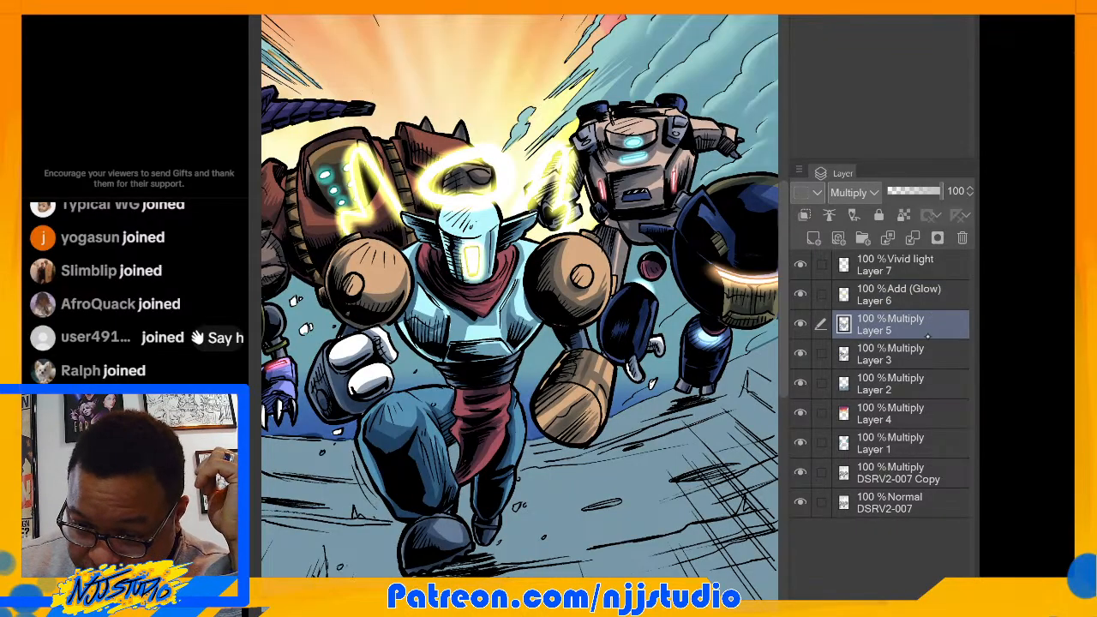
{"action": "left_click", "coordinate": [801, 355]}
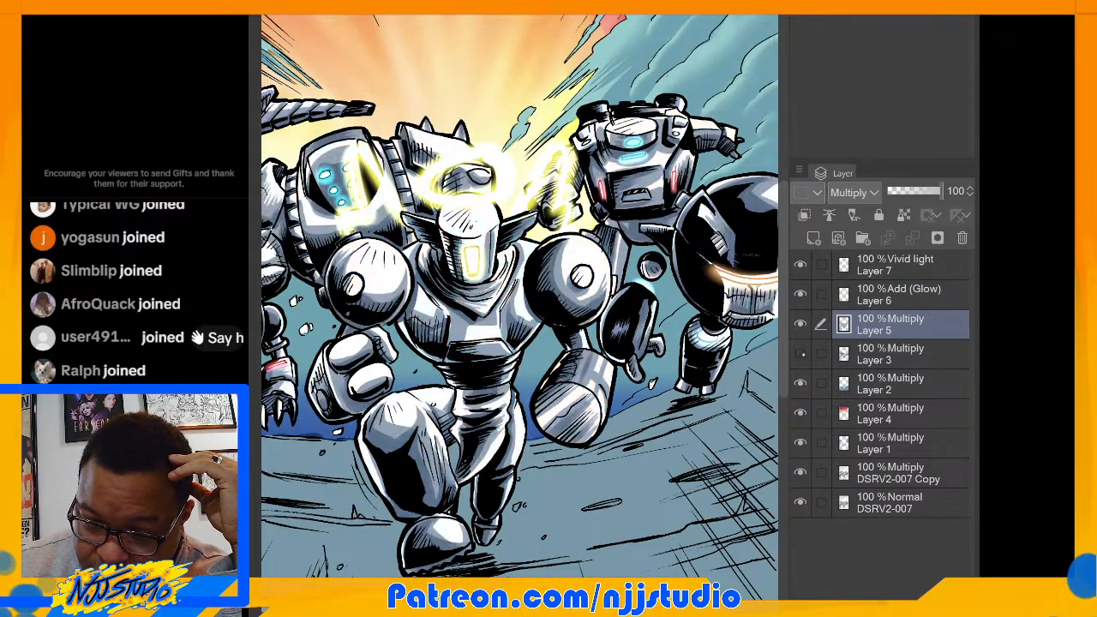
{"action": "left_click", "coordinate": [801, 355]}
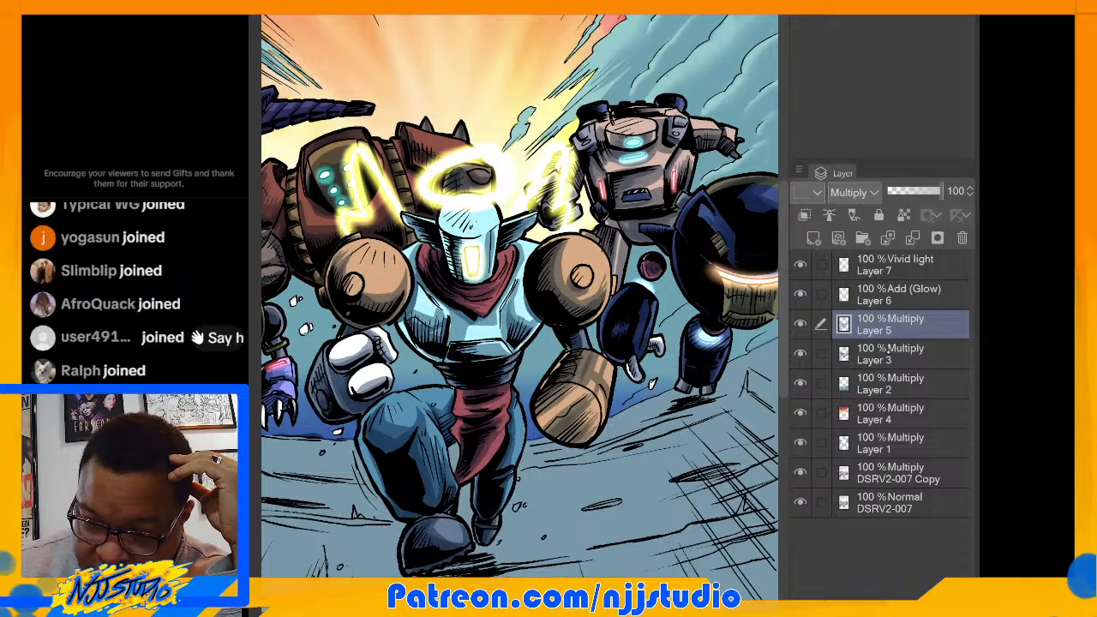
{"action": "left_click", "coordinate": [800, 324]}
{"action": "left_click", "coordinate": [801, 324]}
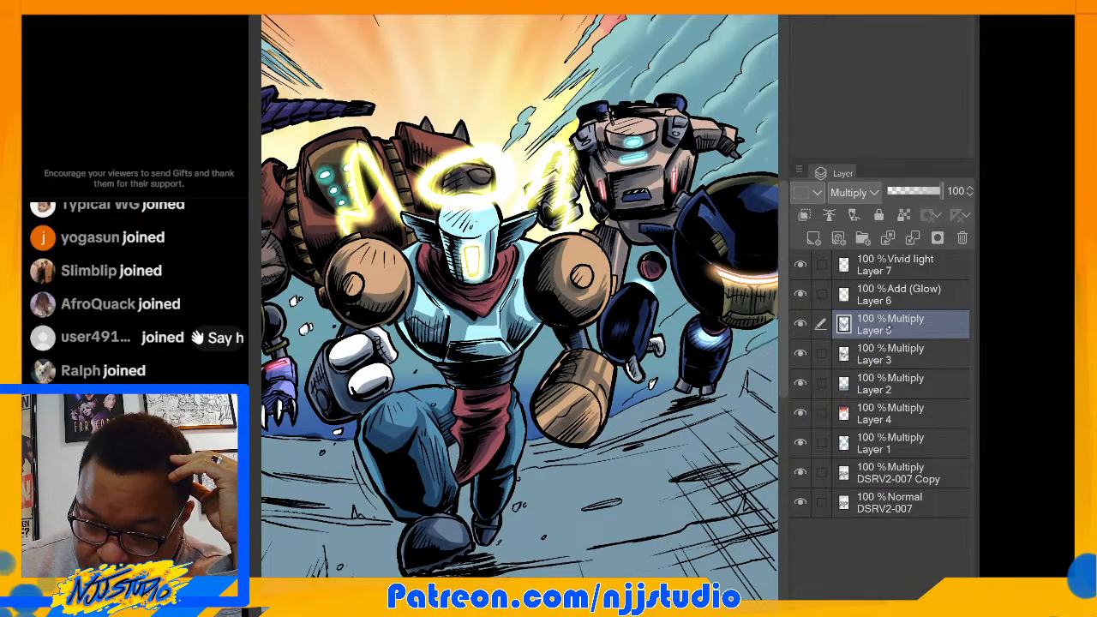
Step: Inspect the shading with Layer 3's flat colours hidden, save the page, and show the colours again
{"action": "left_click", "coordinate": [801, 355]}
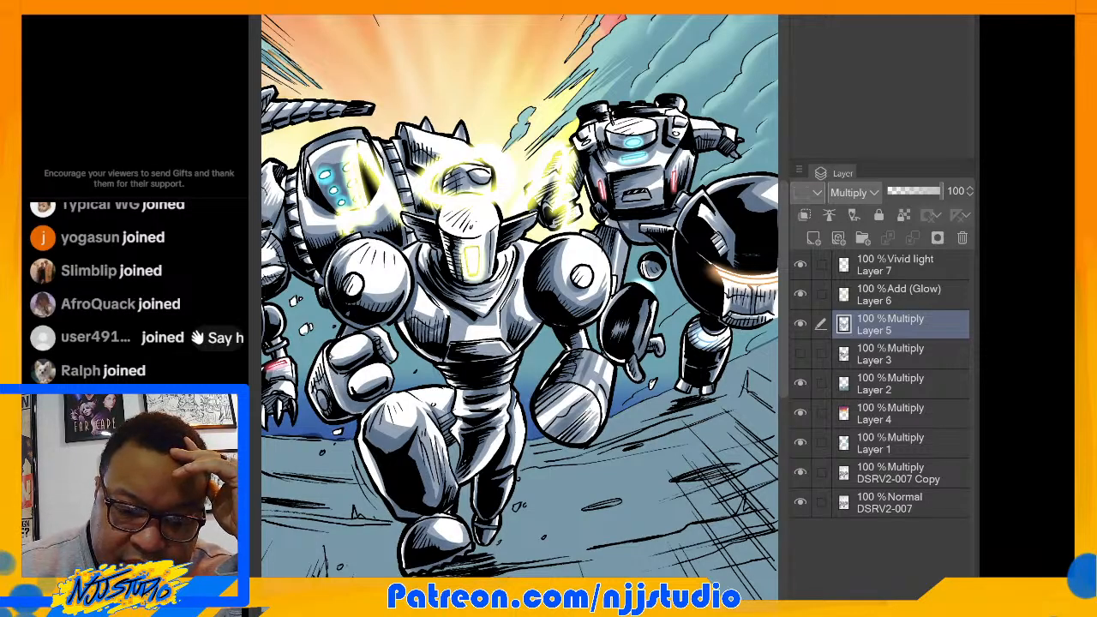
{"action": "key", "text": "ctrl+s"}
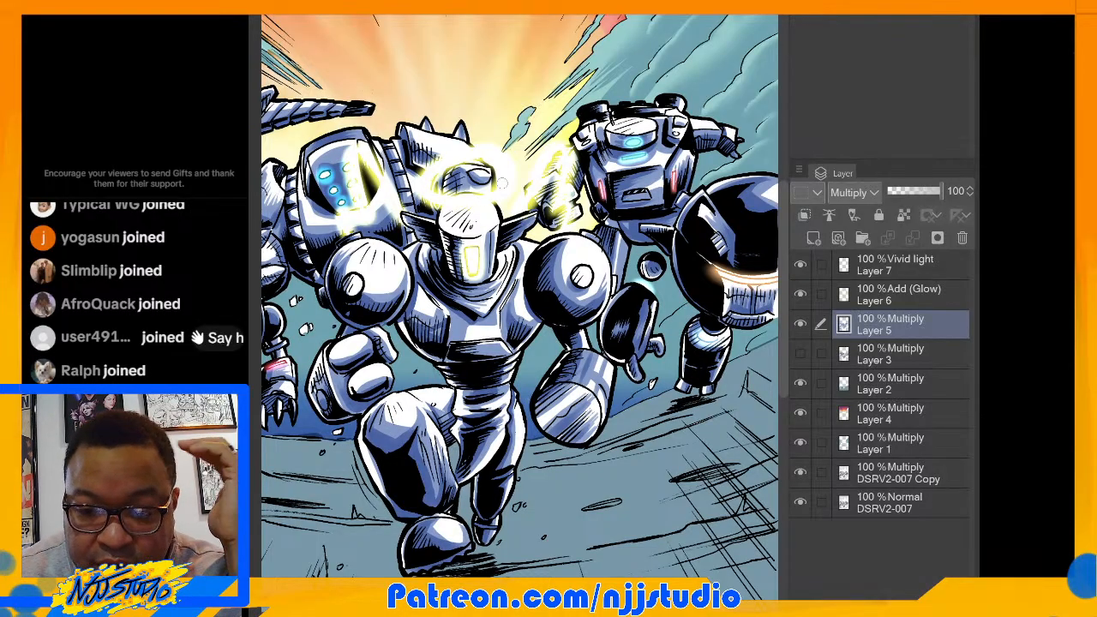
{"action": "left_click", "coordinate": [799, 353]}
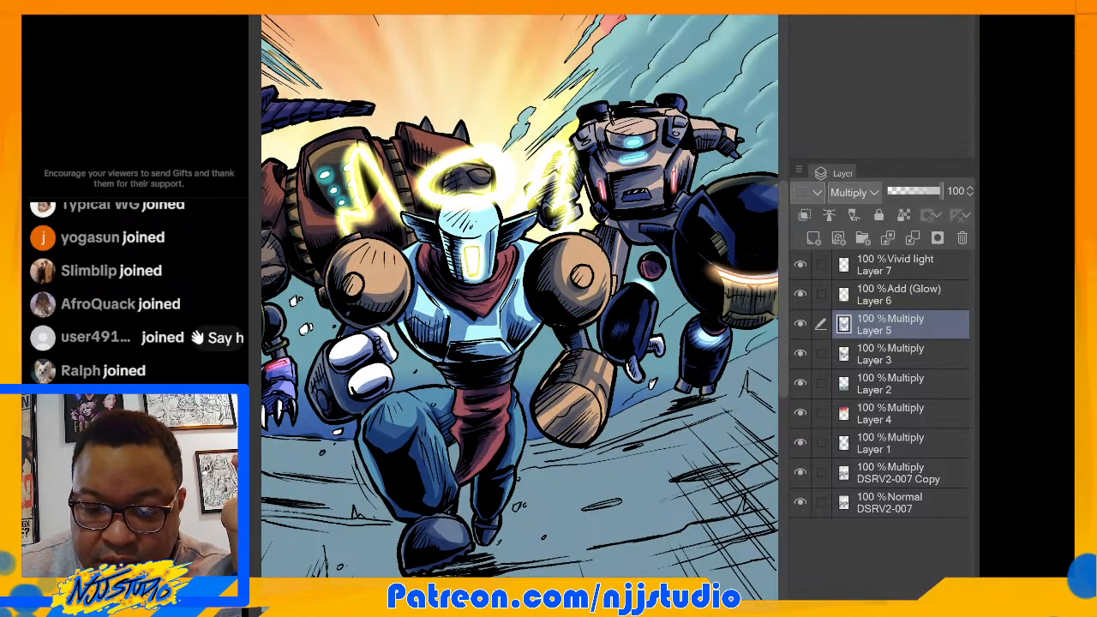
Step: Add a new layer directly above Layer 6 and set its blending mode to Overlay
{"action": "scroll", "coordinate": [635, 343], "scroll_direction": "down", "scroll_amount": 2}
{"action": "left_click_drag", "start_coordinate": [515, 343], "coordinate": [535, 378]}
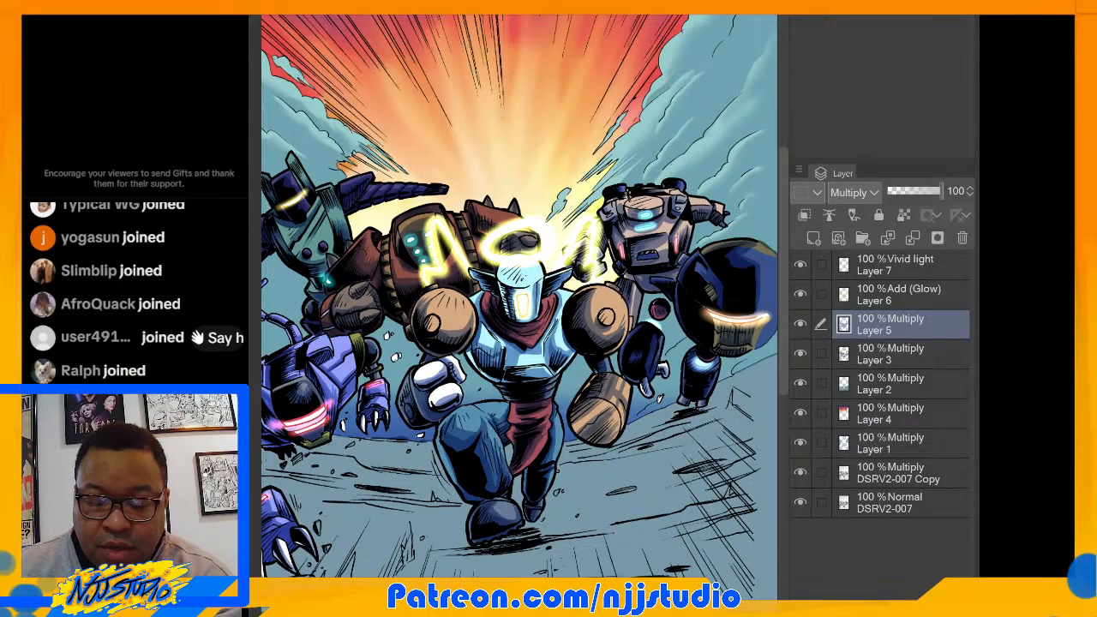
{"action": "left_click_drag", "start_coordinate": [523, 292], "coordinate": [559, 299]}
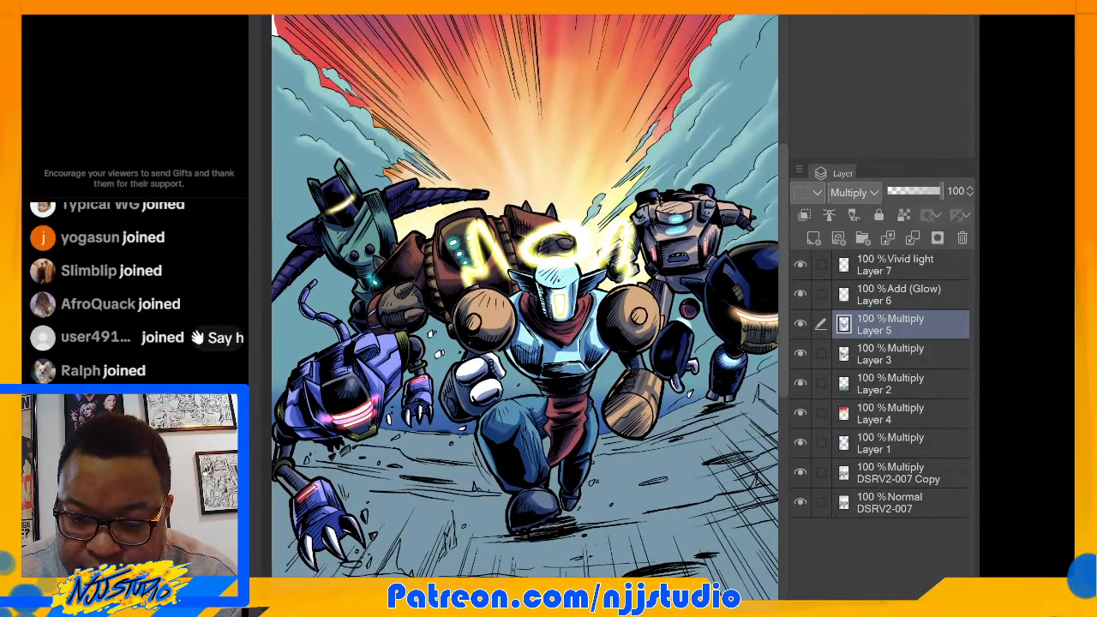
{"action": "left_click", "coordinate": [900, 295]}
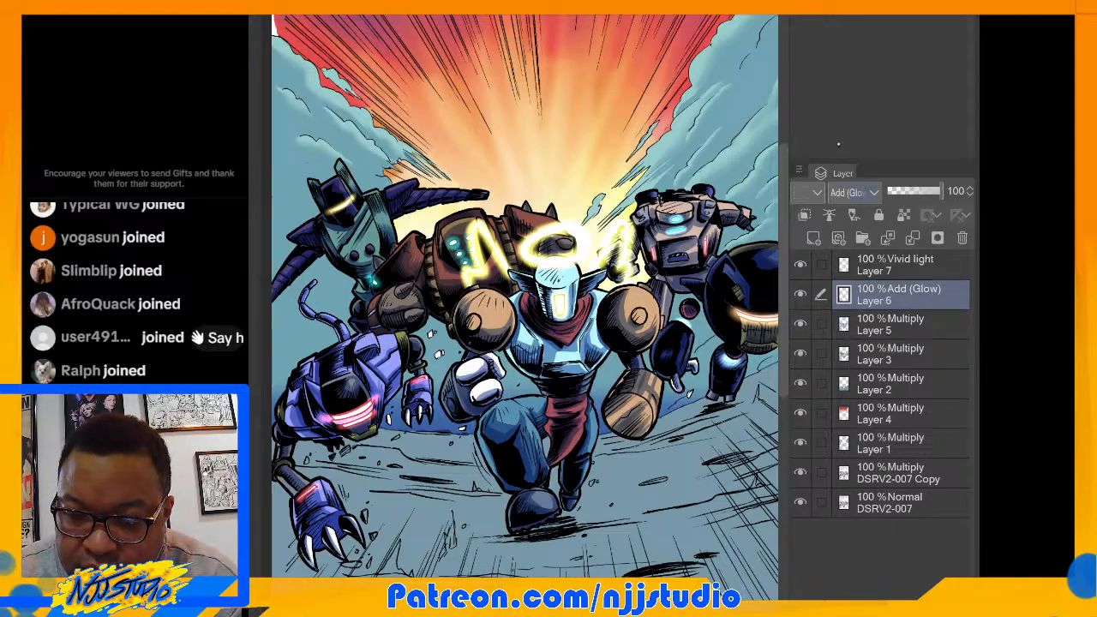
{"action": "key", "text": "ctrl+shift+n"}
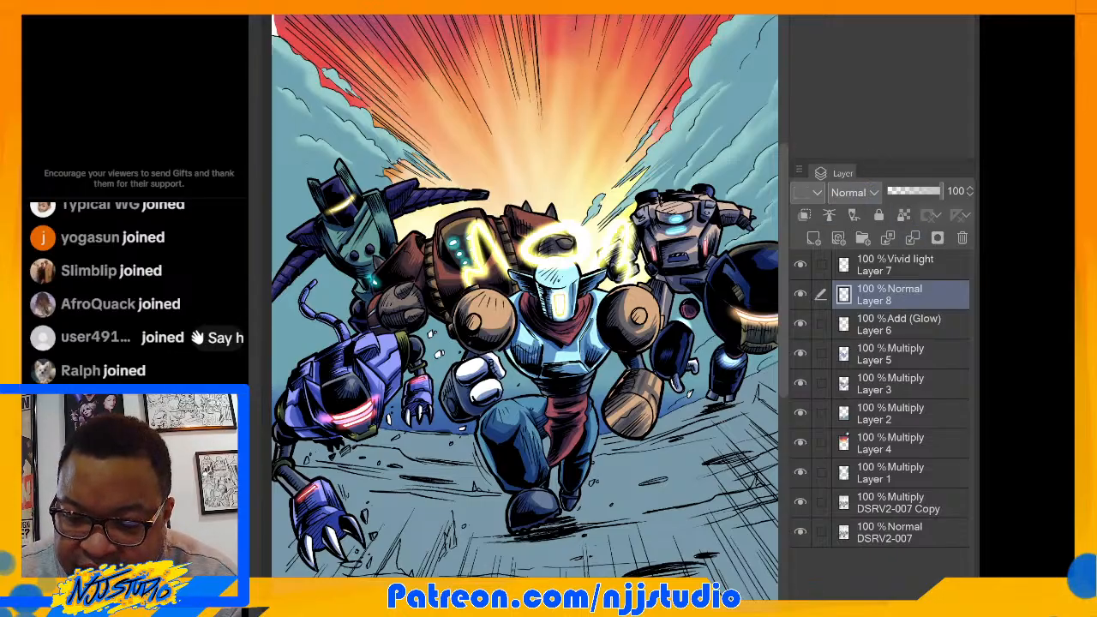
{"action": "left_click", "coordinate": [855, 193]}
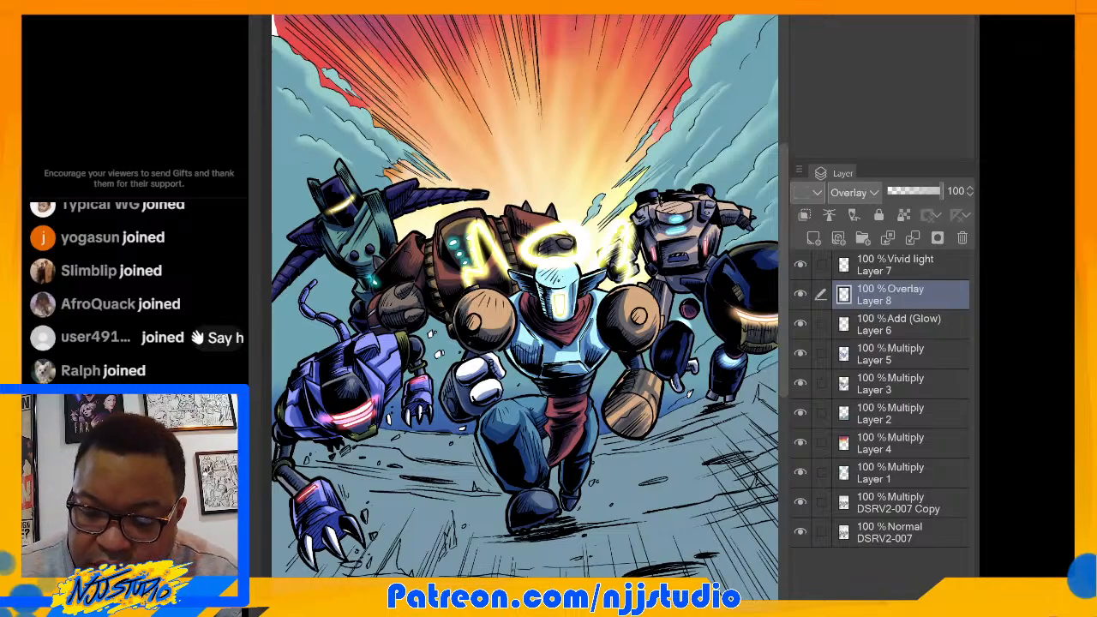
Step: Paint yellow reflected light on the teal robot's collar and the inner edges of its head fins on the Overlay layer
{"action": "scroll", "coordinate": [447, 147], "scroll_direction": "up", "scroll_amount": 5}
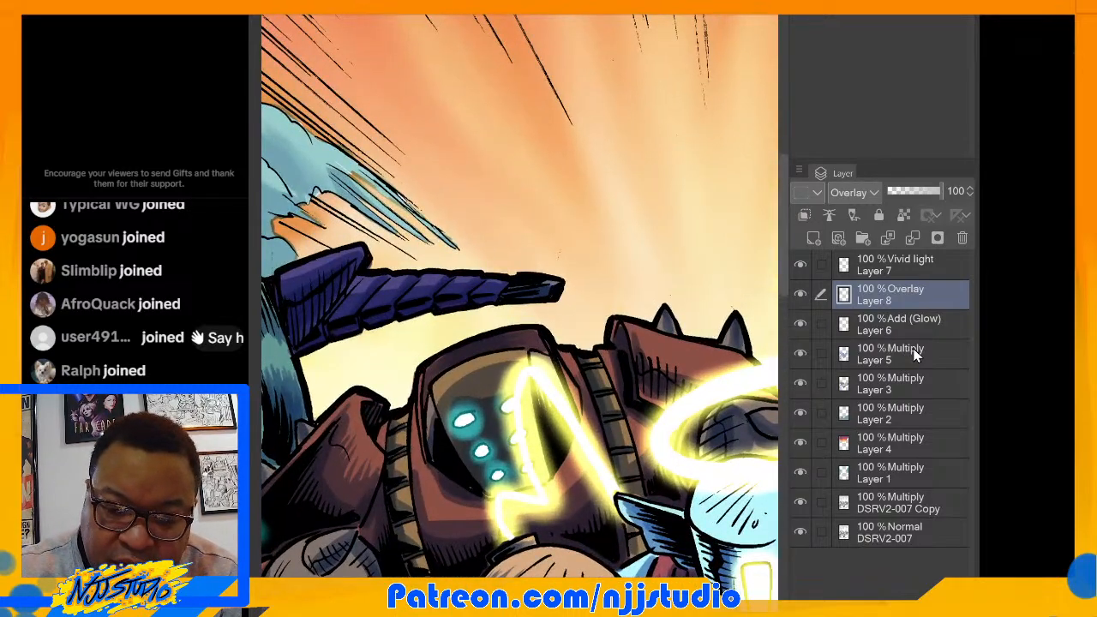
{"action": "left_click_drag", "start_coordinate": [343, 377], "coordinate": [695, 228]}
{"action": "scroll", "coordinate": [601, 172], "scroll_direction": "up", "scroll_amount": 4}
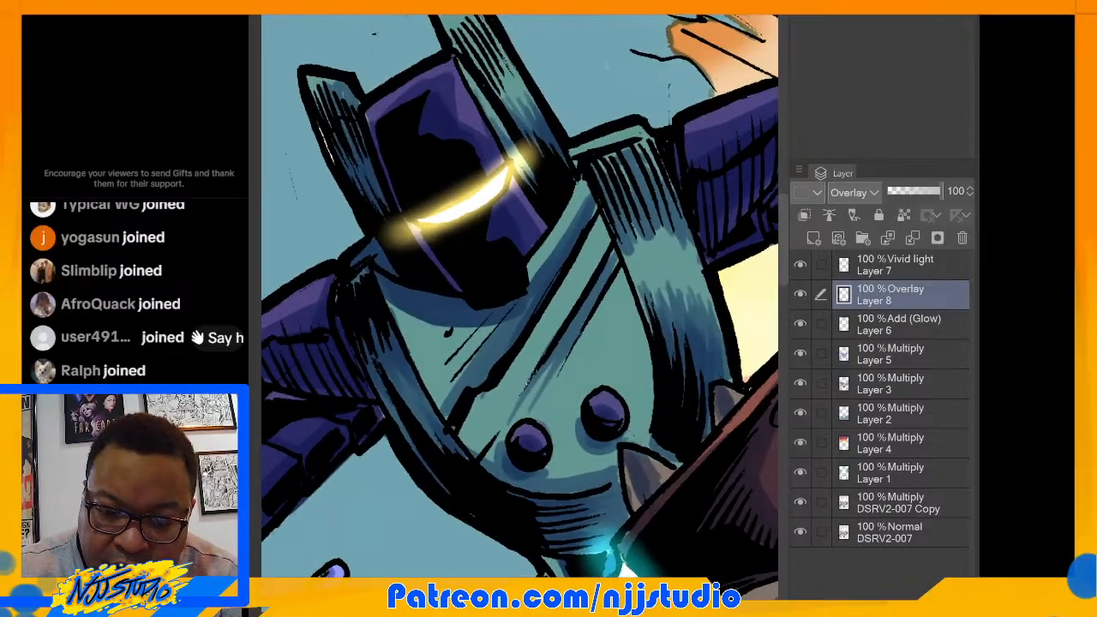
{"action": "scroll", "coordinate": [712, 86], "scroll_direction": "up", "scroll_amount": 1}
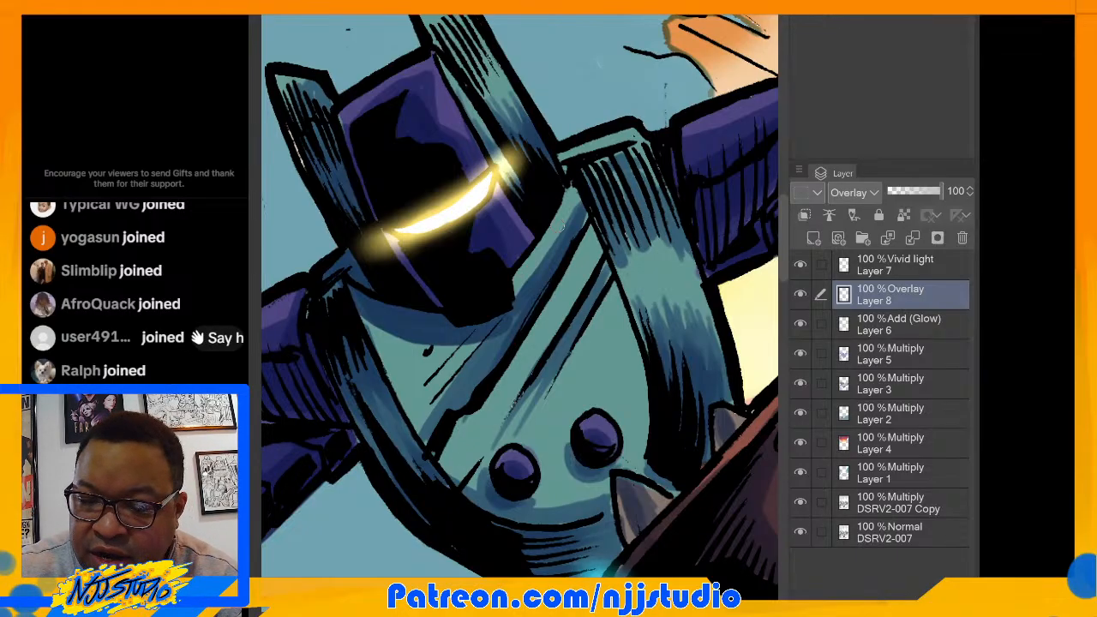
{"action": "mouse_move", "coordinate": [574, 190]}
{"action": "left_mouse_down"}
{"action": "mouse_move", "coordinate": [549, 255]}
{"action": "mouse_move", "coordinate": [516, 286]}
{"action": "left_mouse_up"}
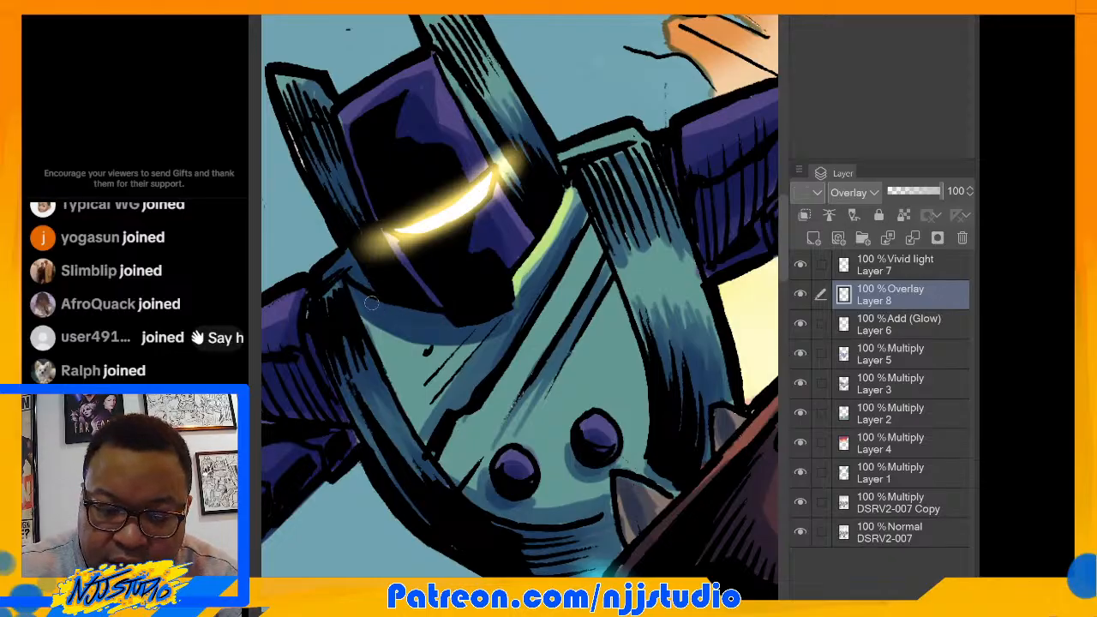
{"action": "mouse_move", "coordinate": [368, 299]}
{"action": "left_mouse_down"}
{"action": "mouse_move", "coordinate": [457, 327]}
{"action": "mouse_move", "coordinate": [515, 322]}
{"action": "left_mouse_up"}
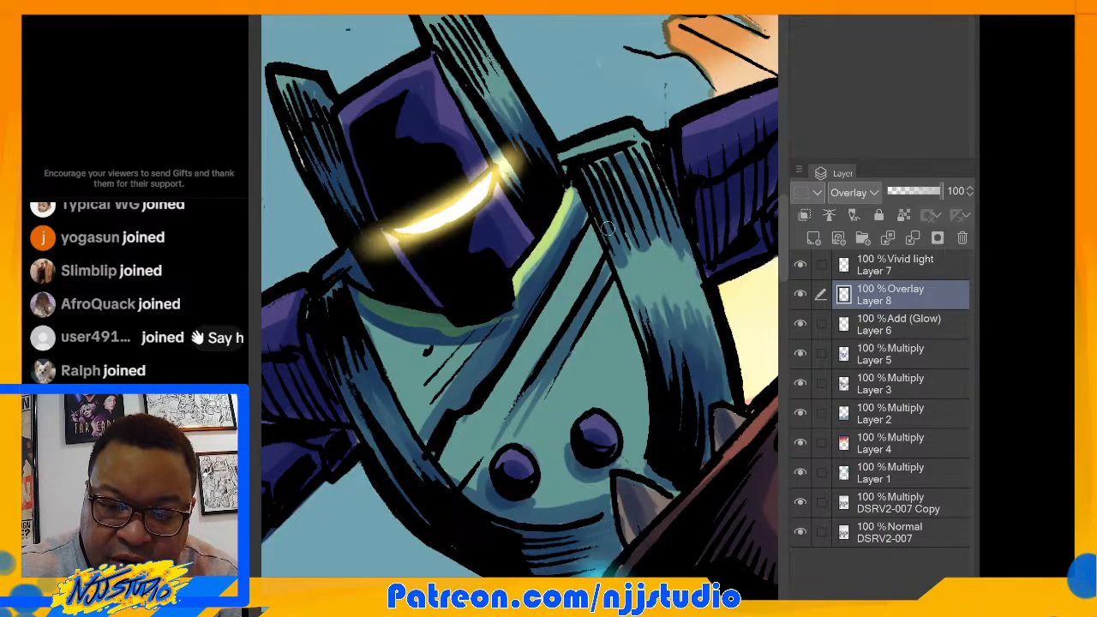
{"action": "mouse_move", "coordinate": [490, 152]}
{"action": "left_mouse_down"}
{"action": "mouse_move", "coordinate": [457, 72]}
{"action": "mouse_move", "coordinate": [504, 175]}
{"action": "left_mouse_up"}
{"action": "left_click_drag", "start_coordinate": [488, 133], "coordinate": [511, 180]}
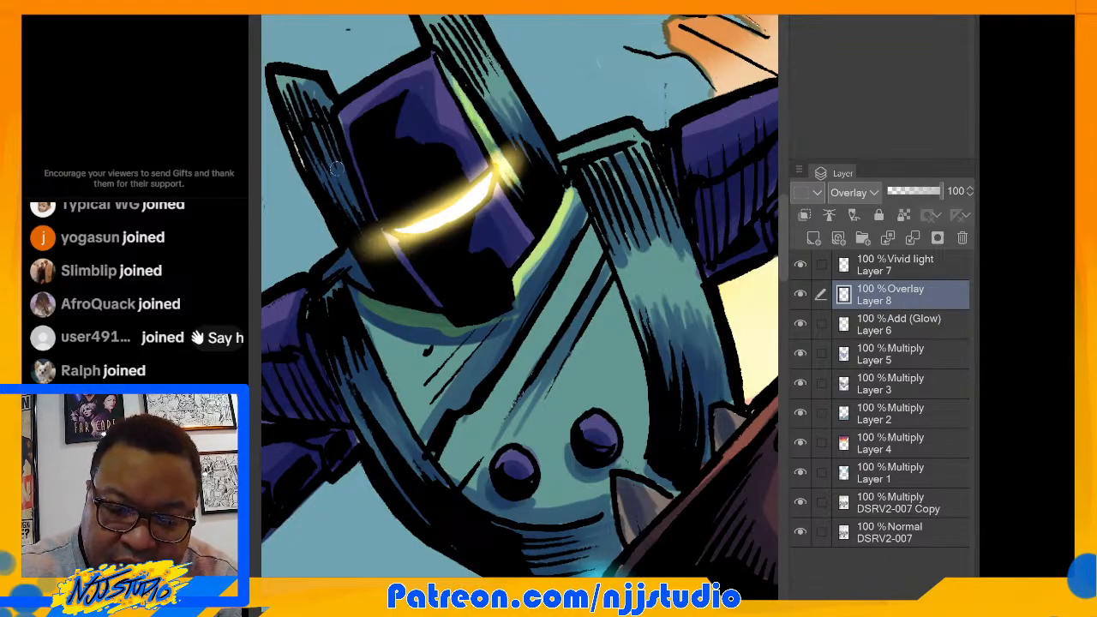
{"action": "left_click_drag", "start_coordinate": [337, 168], "coordinate": [387, 255]}
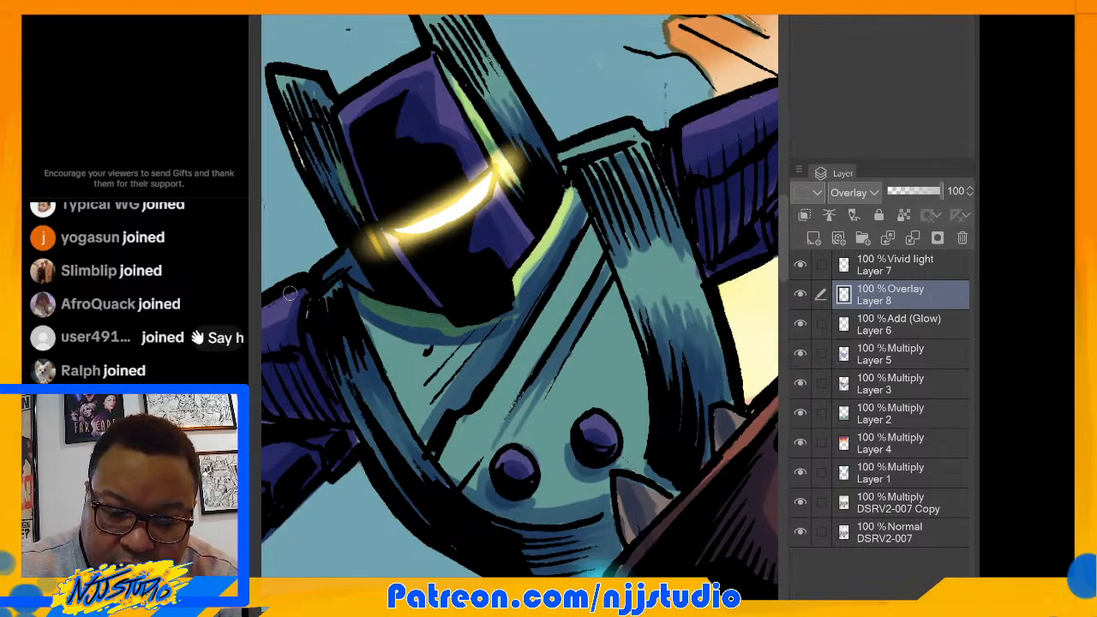
Step: Paint warm highlights along the upper edges of the teal robot's purple shoulders and the top of its chest strap
{"action": "left_click_drag", "start_coordinate": [289, 293], "coordinate": [268, 317]}
{"action": "left_click_drag", "start_coordinate": [337, 293], "coordinate": [518, 239]}
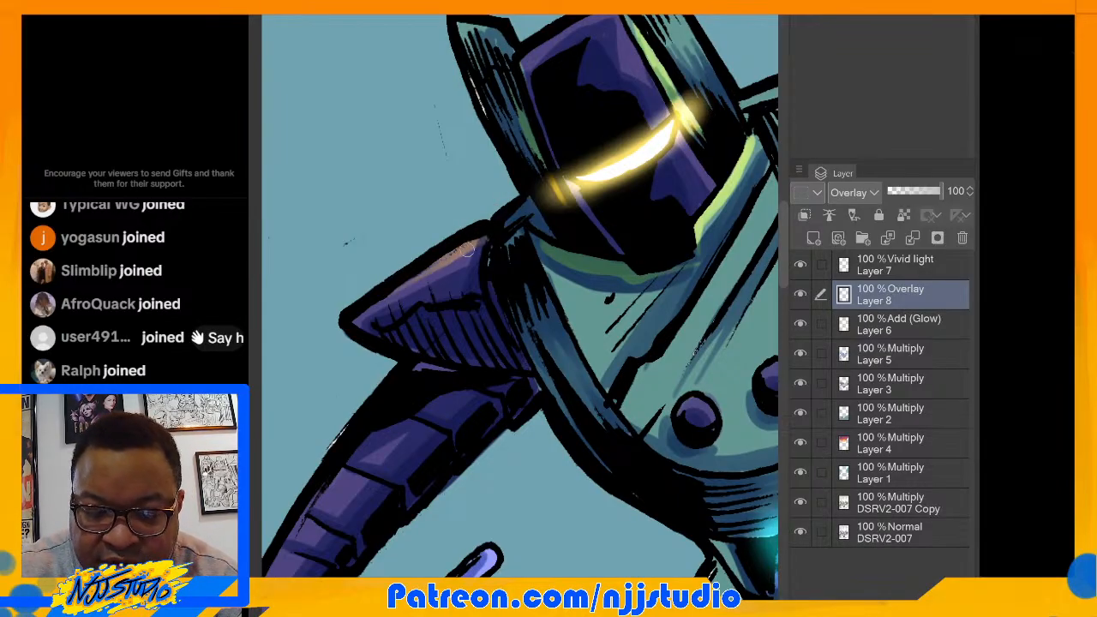
{"action": "left_click_drag", "start_coordinate": [464, 252], "coordinate": [349, 327]}
{"action": "mouse_move", "coordinate": [592, 248]}
{"action": "left_mouse_down"}
{"action": "mouse_move", "coordinate": [429, 335]}
{"action": "mouse_move", "coordinate": [410, 375]}
{"action": "left_mouse_up"}
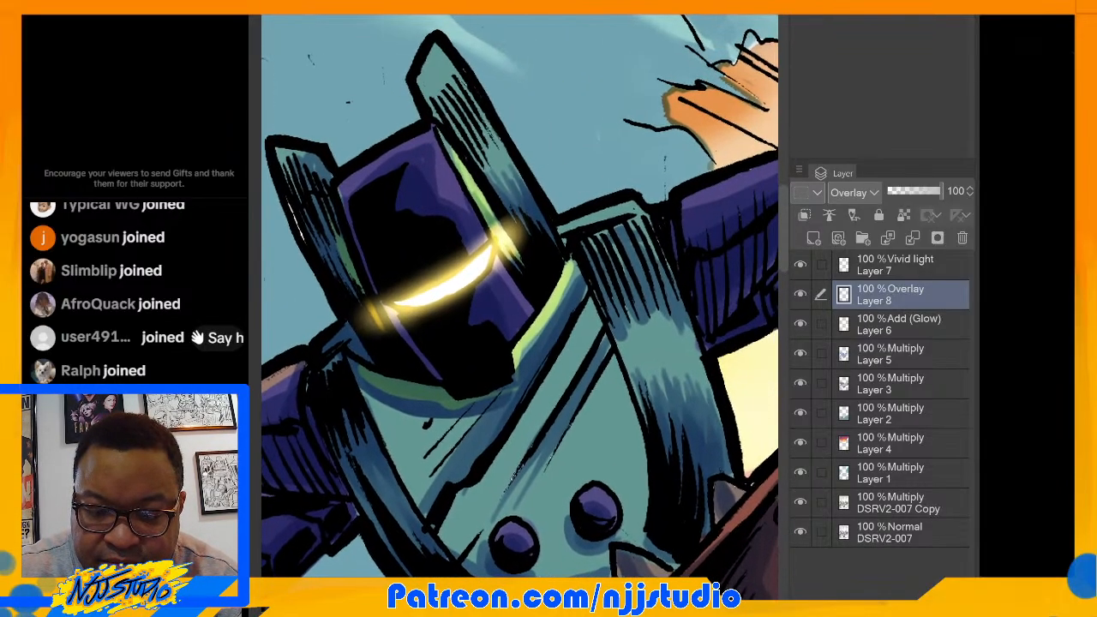
{"action": "mouse_move", "coordinate": [584, 238]}
{"action": "left_mouse_down"}
{"action": "mouse_move", "coordinate": [632, 224]}
{"action": "mouse_move", "coordinate": [577, 228]}
{"action": "mouse_move", "coordinate": [663, 224]}
{"action": "mouse_move", "coordinate": [689, 197]}
{"action": "mouse_move", "coordinate": [679, 203]}
{"action": "mouse_move", "coordinate": [759, 171]}
{"action": "left_mouse_up"}
{"action": "left_click_drag", "start_coordinate": [682, 205], "coordinate": [760, 174]}
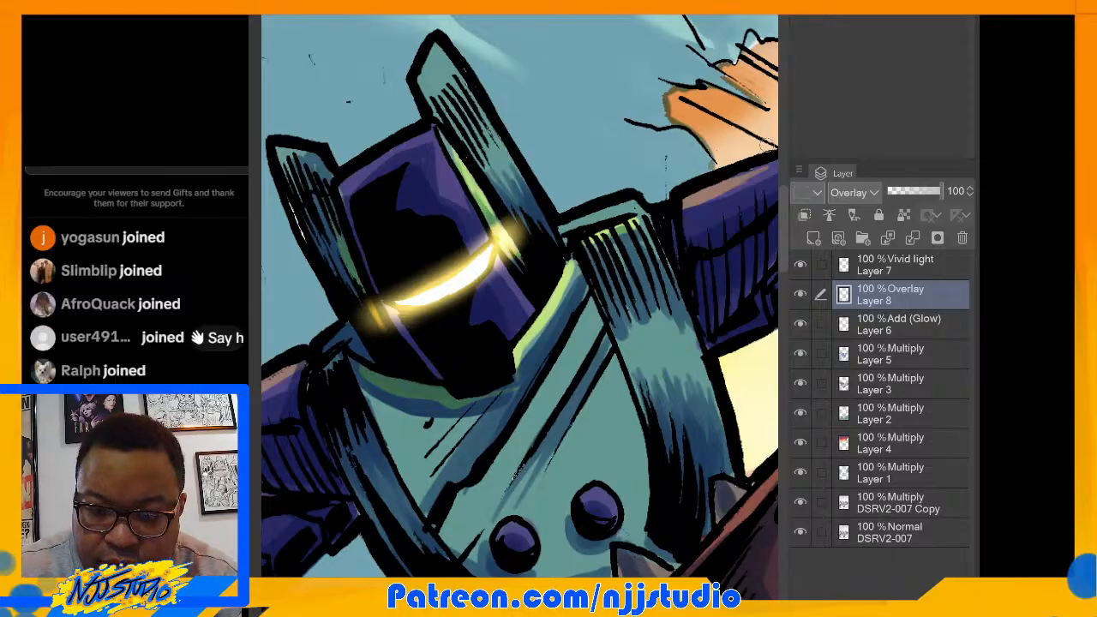
Step: Paint red reflected light along the upper edge of the purple robot's green chin guard below its visor
{"action": "left_click_drag", "start_coordinate": [515, 545], "coordinate": [527, 332]}
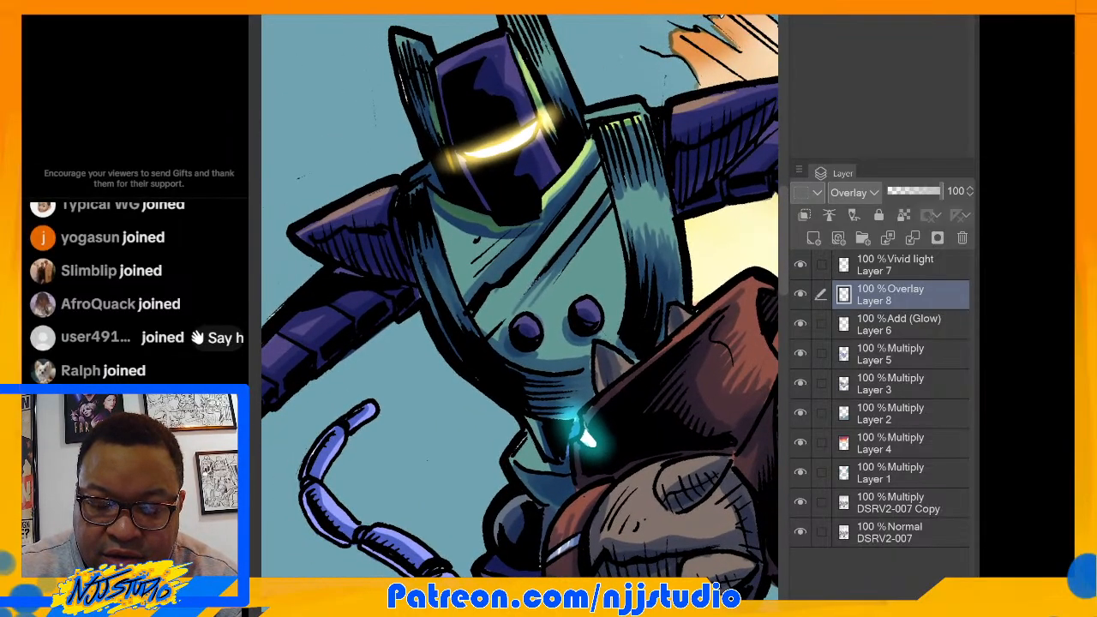
{"action": "mouse_move", "coordinate": [525, 480]}
{"action": "left_mouse_down"}
{"action": "mouse_move", "coordinate": [497, 186]}
{"action": "mouse_move", "coordinate": [519, 171]}
{"action": "mouse_move", "coordinate": [515, 181]}
{"action": "left_mouse_up"}
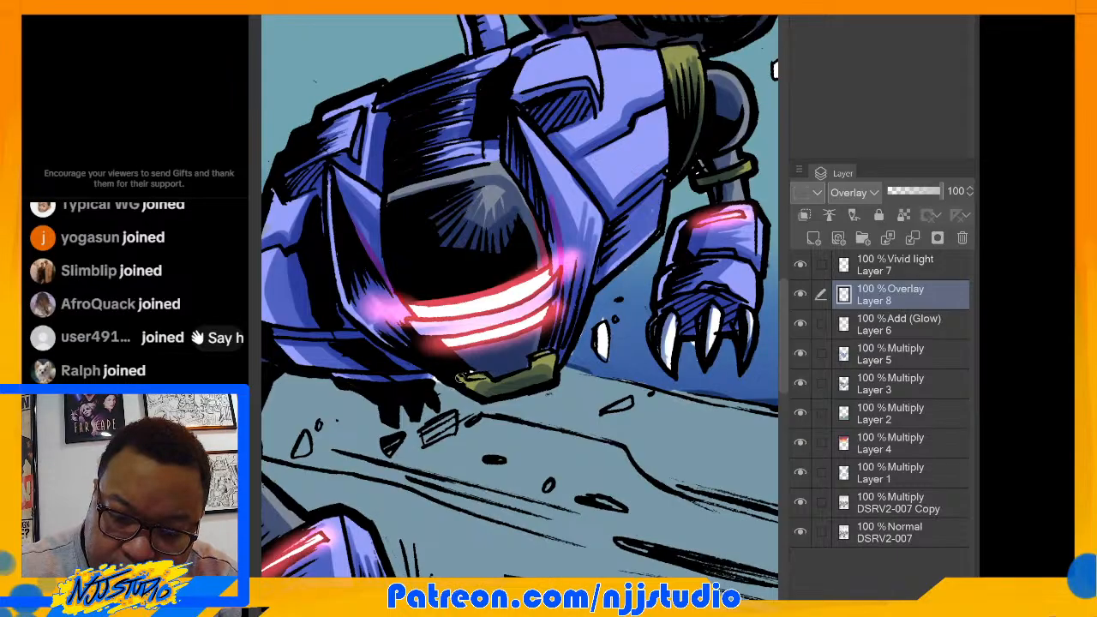
{"action": "left_click_drag", "start_coordinate": [460, 379], "coordinate": [533, 366]}
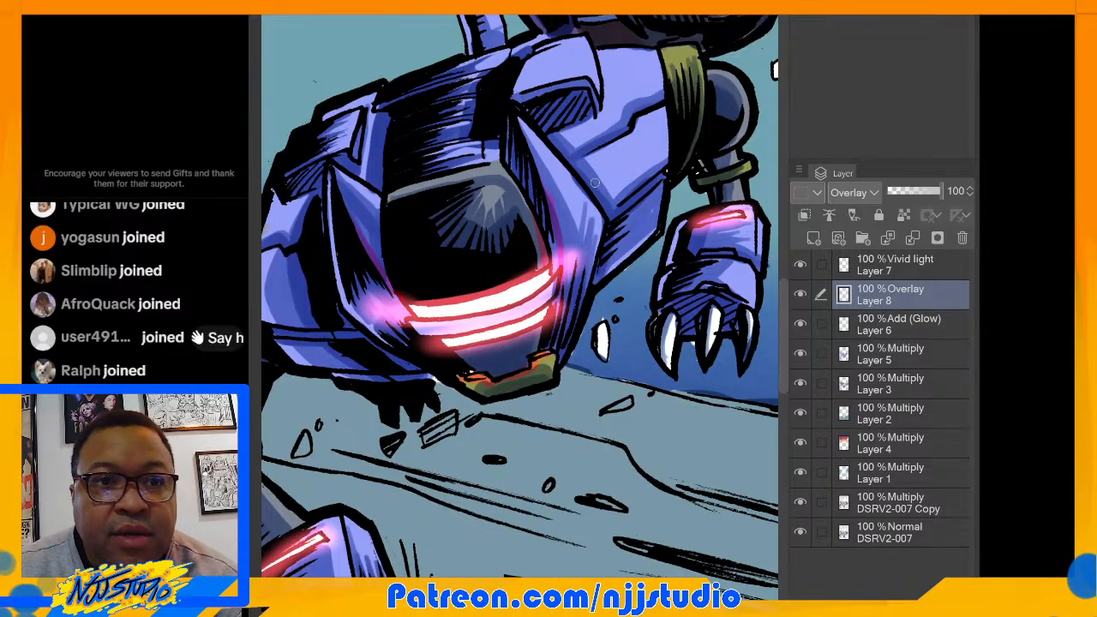
Step: Paint pink and red reflected light on the purple robot's foreground gauntlet and forearm around its red light
{"action": "left_click_drag", "start_coordinate": [595, 183], "coordinate": [705, 18]}
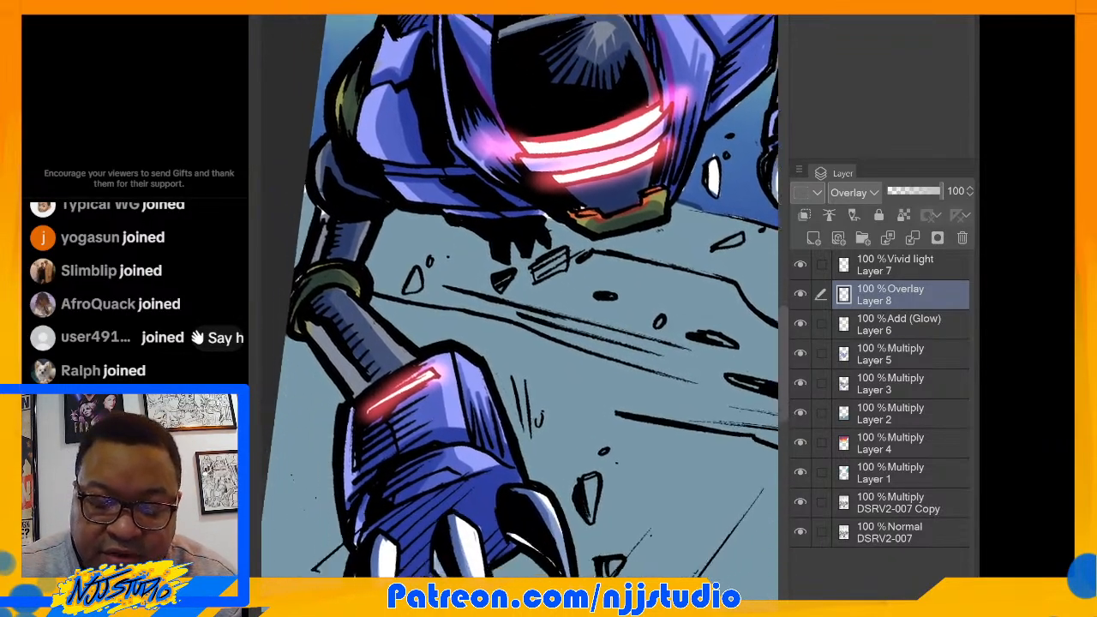
{"action": "left_click_drag", "start_coordinate": [452, 292], "coordinate": [542, 222]}
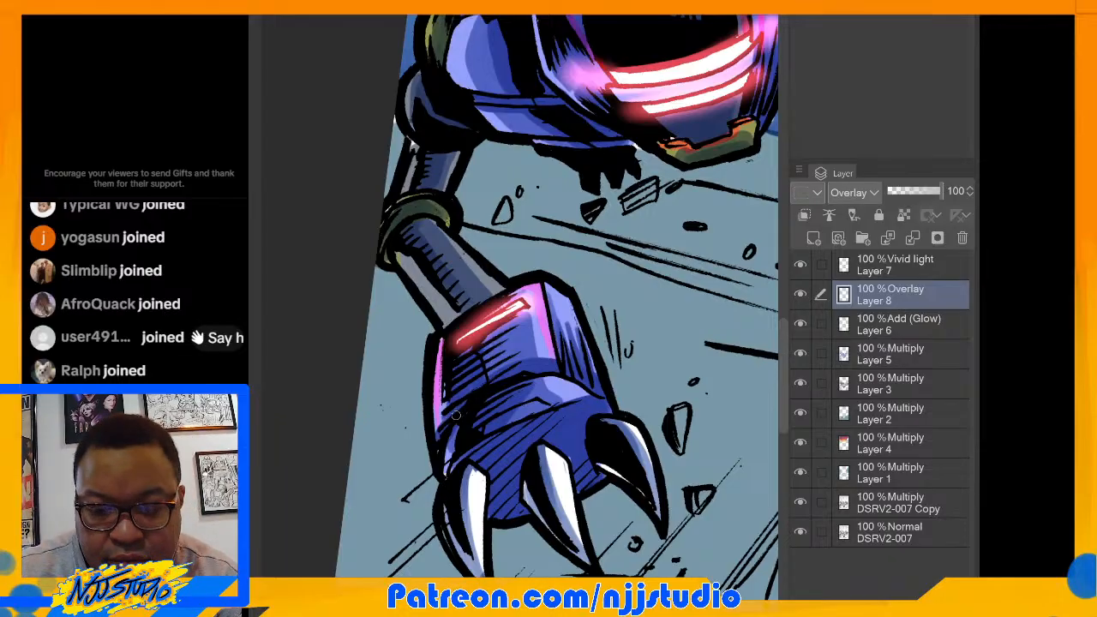
{"action": "left_click_drag", "start_coordinate": [456, 415], "coordinate": [441, 413]}
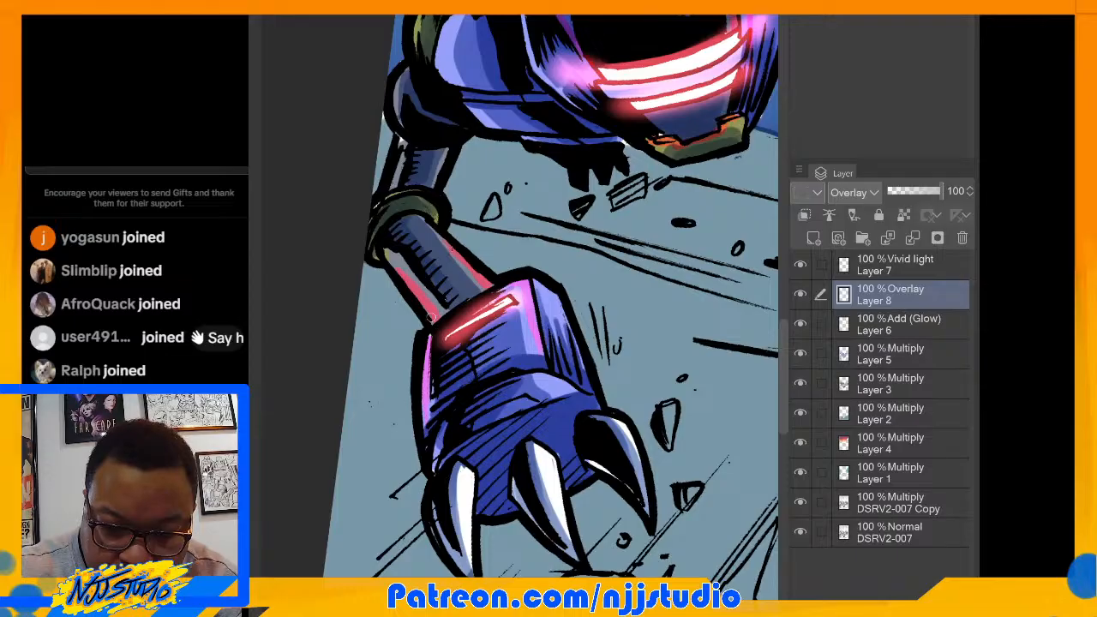
Step: Paint pink reflected light along the upper and side edges of the purple robot's rear gauntlet around its red light
{"action": "mouse_move", "coordinate": [497, 273]}
{"action": "left_mouse_down"}
{"action": "mouse_move", "coordinate": [418, 254]}
{"action": "mouse_move", "coordinate": [257, 331]}
{"action": "mouse_move", "coordinate": [222, 375]}
{"action": "left_mouse_up"}
{"action": "left_click_drag", "start_coordinate": [621, 163], "coordinate": [566, 244]}
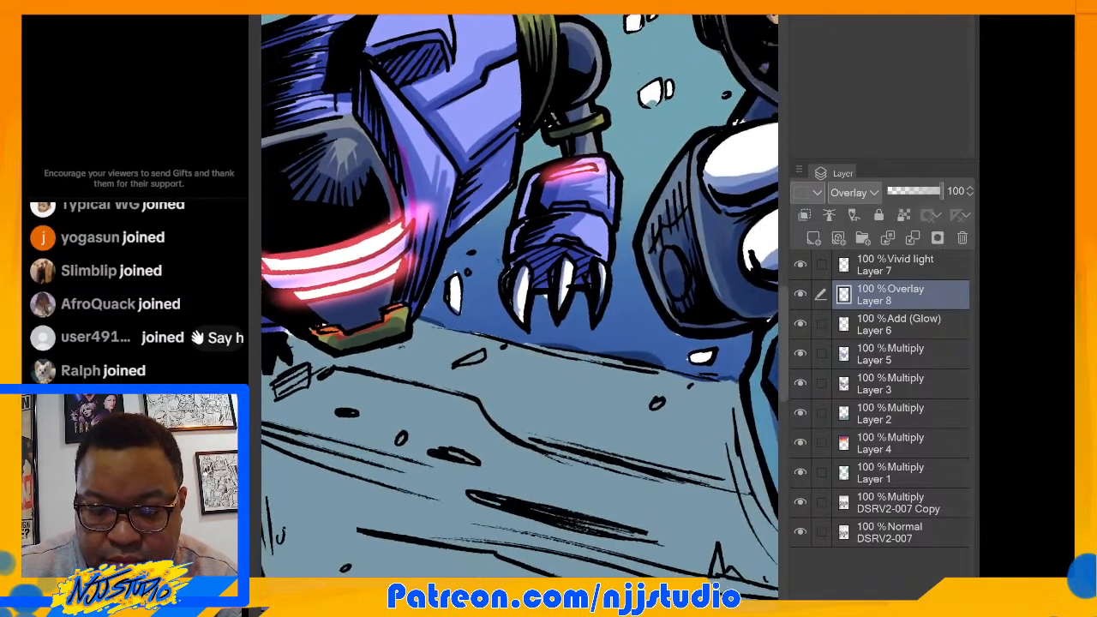
{"action": "scroll", "coordinate": [549, 258], "scroll_direction": "up", "scroll_amount": 3}
{"action": "mouse_move", "coordinate": [485, 178]}
{"action": "left_mouse_down"}
{"action": "mouse_move", "coordinate": [473, 229]}
{"action": "mouse_move", "coordinate": [489, 181]}
{"action": "mouse_move", "coordinate": [454, 307]}
{"action": "left_mouse_up"}
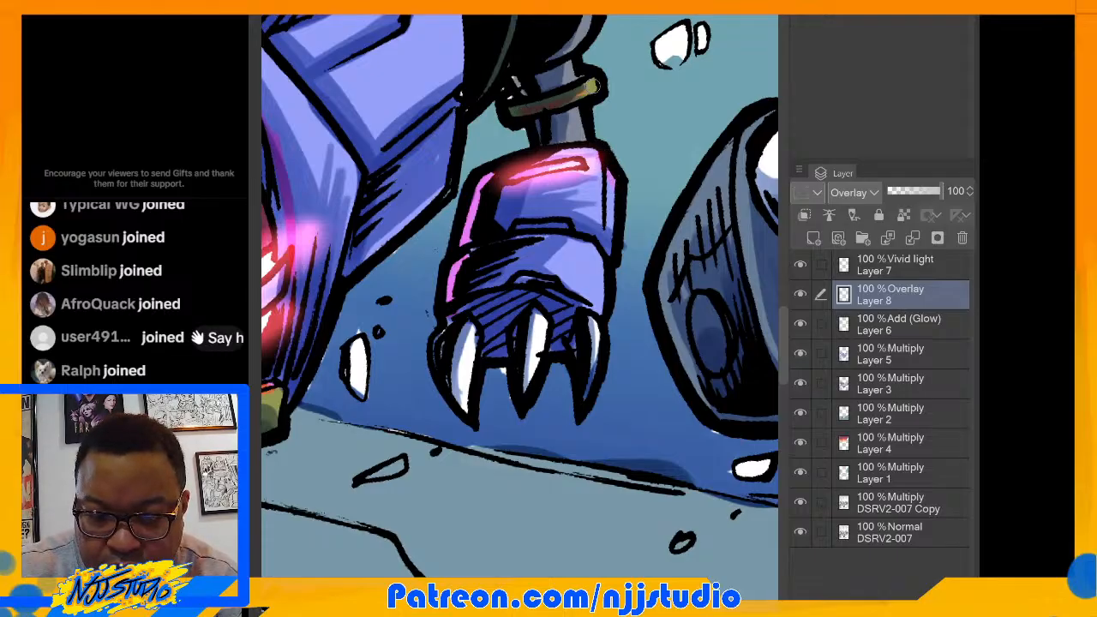
{"action": "scroll", "coordinate": [617, 61], "scroll_direction": "down", "scroll_amount": 3}
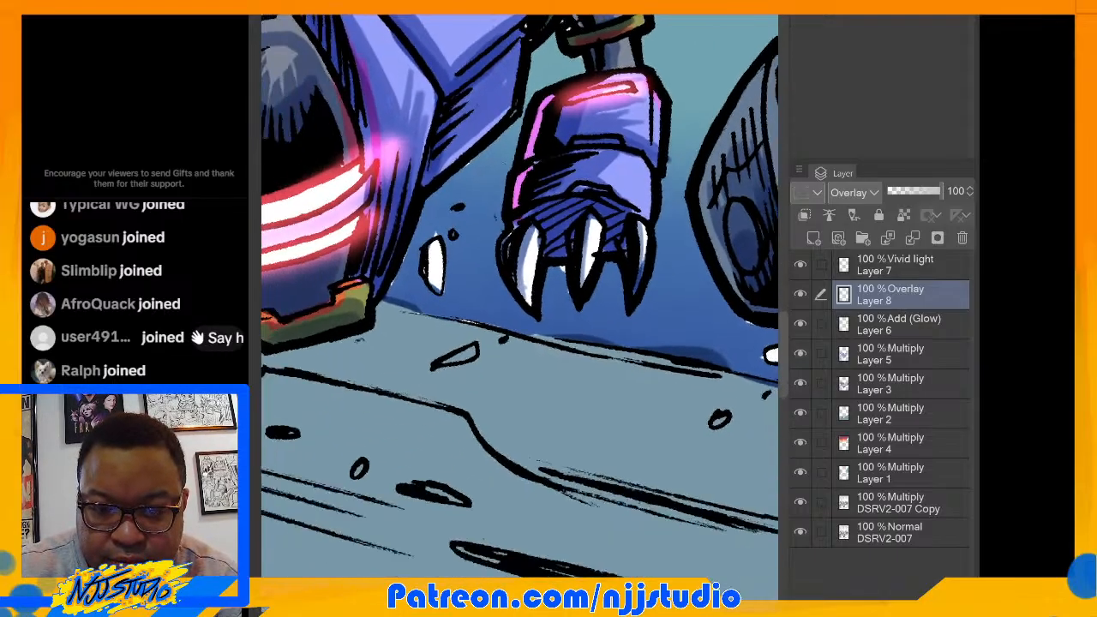
Step: Paint pink reflected light along the lower edge of the purple robot's shoulder armor facing the rear gauntlet
{"action": "left_click_drag", "start_coordinate": [528, 111], "coordinate": [467, 173]}
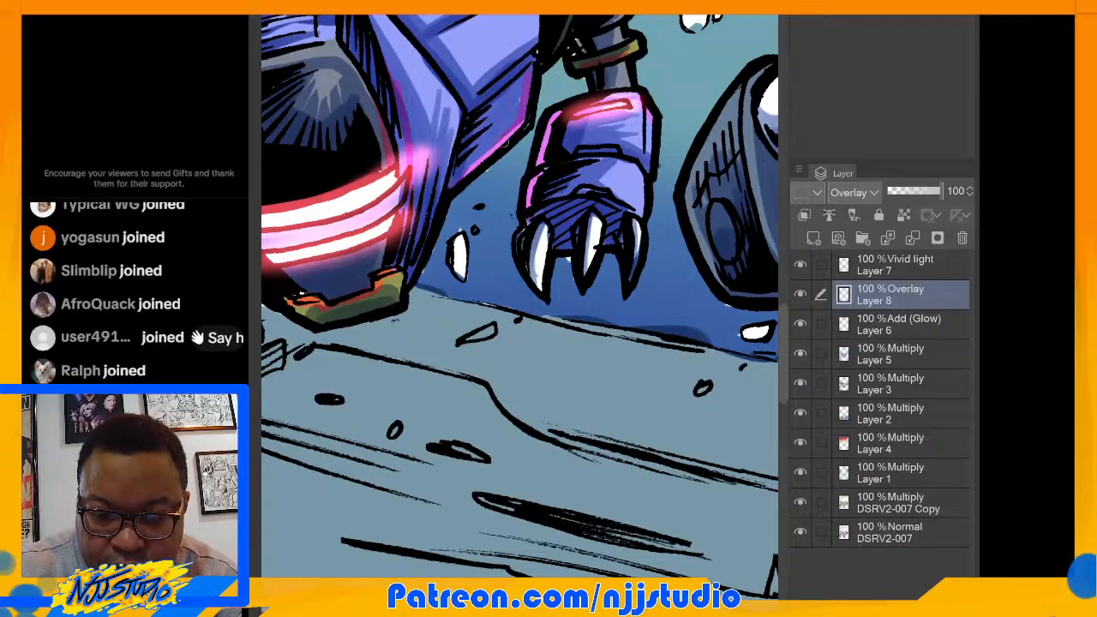
{"action": "left_click_drag", "start_coordinate": [456, 176], "coordinate": [440, 235]}
{"action": "scroll", "coordinate": [562, 236], "scroll_direction": "down", "scroll_amount": 2}
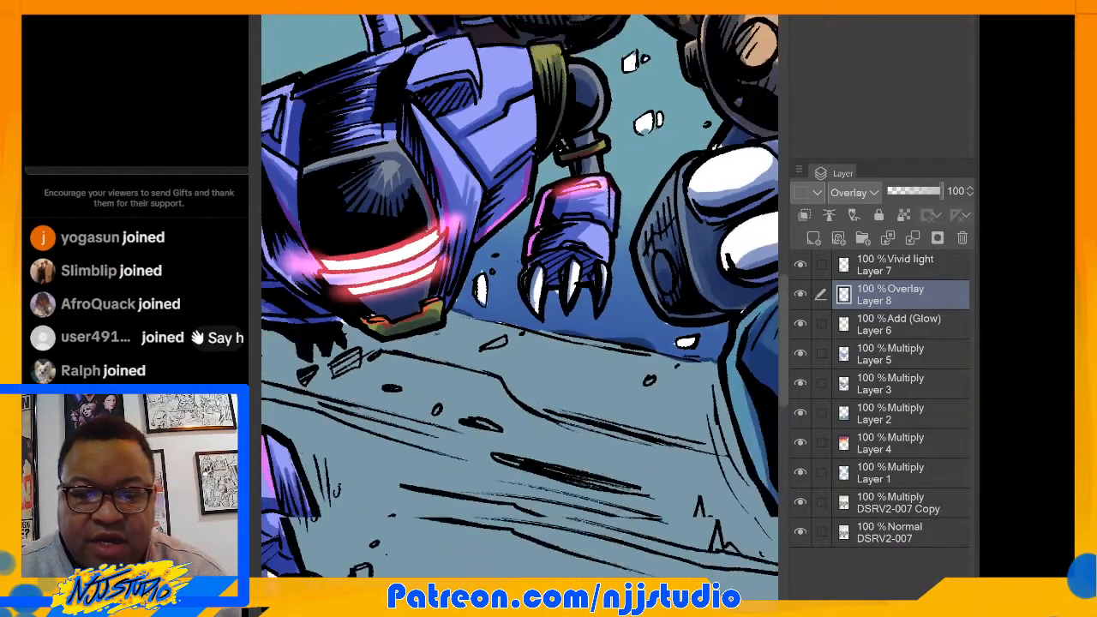
{"action": "scroll", "coordinate": [520, 296], "scroll_direction": "down", "scroll_amount": 4}
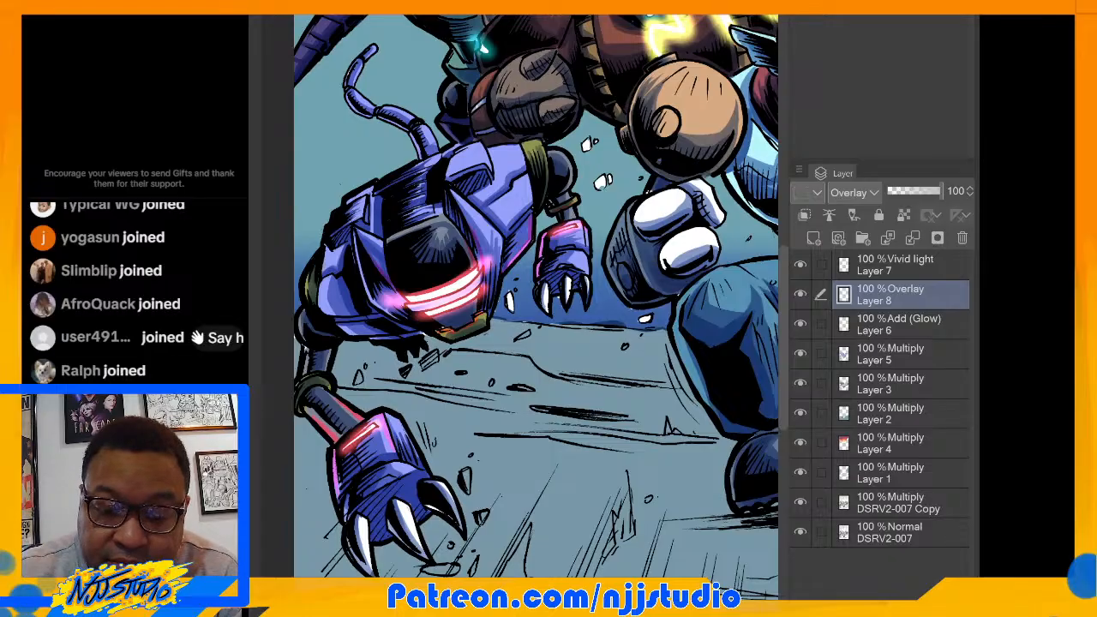
Step: Paint red reflected light along the edge of the purple robot's foreground upper arm, just above the elbow ring
{"action": "scroll", "coordinate": [520, 296], "scroll_direction": "up", "scroll_amount": 4}
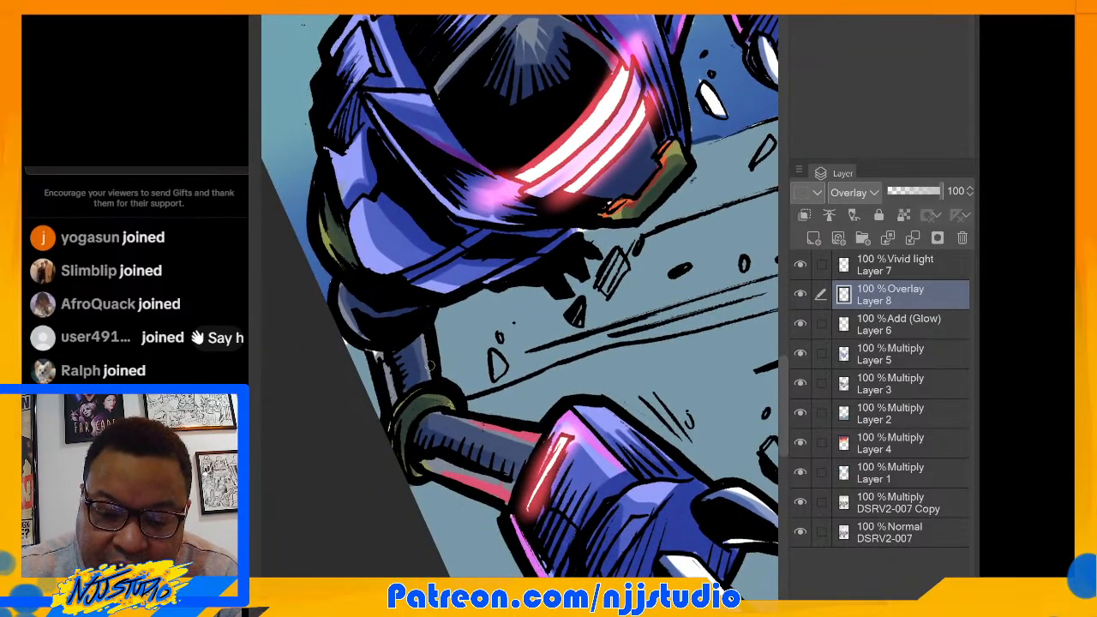
{"action": "mouse_move", "coordinate": [423, 341]}
{"action": "left_mouse_down"}
{"action": "mouse_move", "coordinate": [429, 376]}
{"action": "mouse_move", "coordinate": [435, 360]}
{"action": "left_mouse_up"}
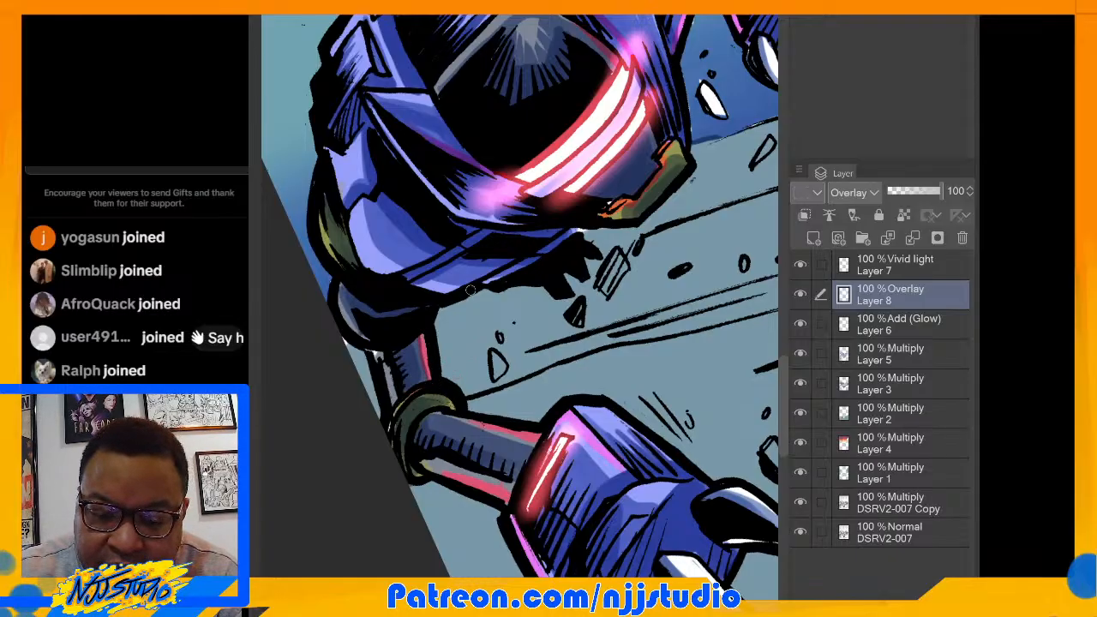
{"action": "left_click_drag", "start_coordinate": [543, 222], "coordinate": [406, 156]}
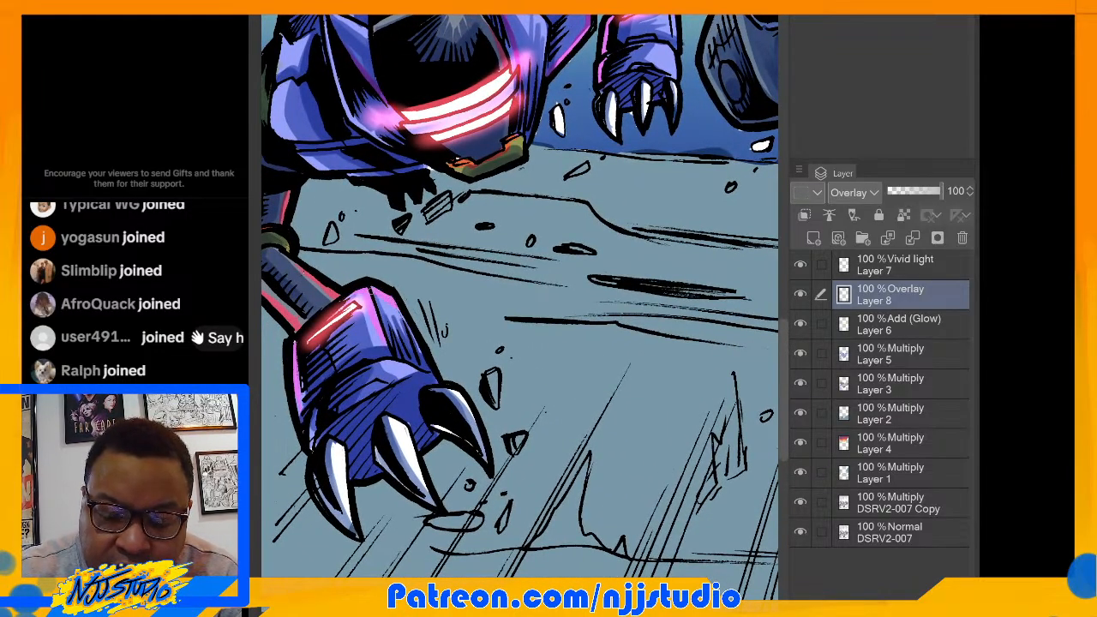
{"action": "left_click_drag", "start_coordinate": [448, 349], "coordinate": [412, 338]}
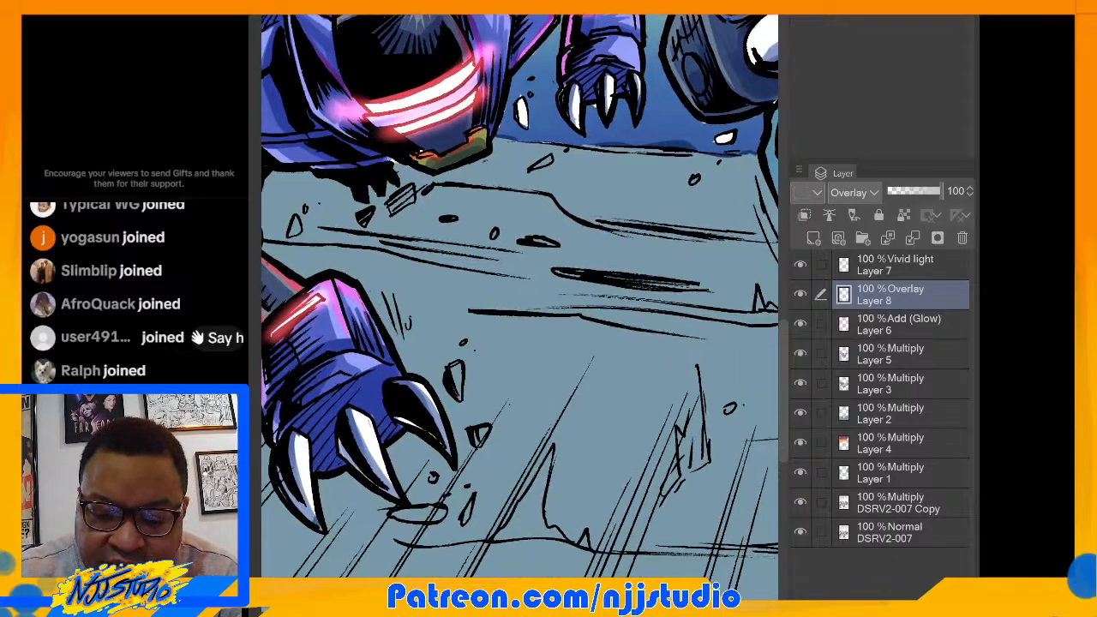
Step: Sample the teal glow color and paint teal reflected light along the edges of the brown robot's face opening beside its teal lights
{"action": "left_click_drag", "start_coordinate": [600, 154], "coordinate": [307, 535]}
{"action": "left_click_drag", "start_coordinate": [466, 216], "coordinate": [678, 448]}
{"action": "left_click_drag", "start_coordinate": [557, 343], "coordinate": [686, 377]}
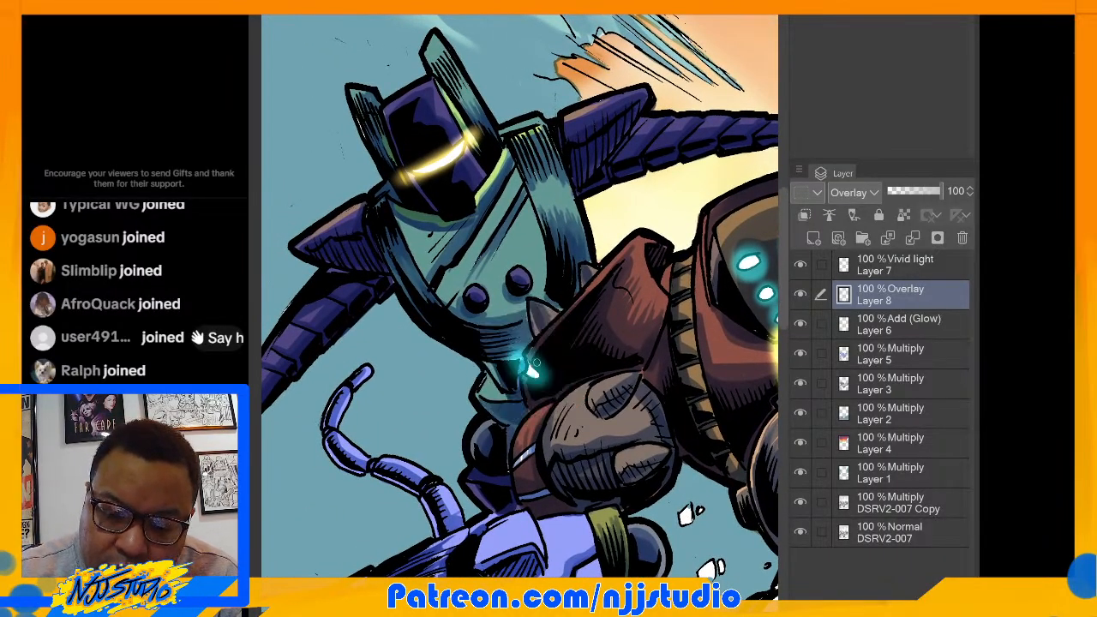
{"action": "left_click", "coordinate": [537, 358], "text": "alt"}
{"action": "left_click", "coordinate": [538, 360], "text": "alt"}
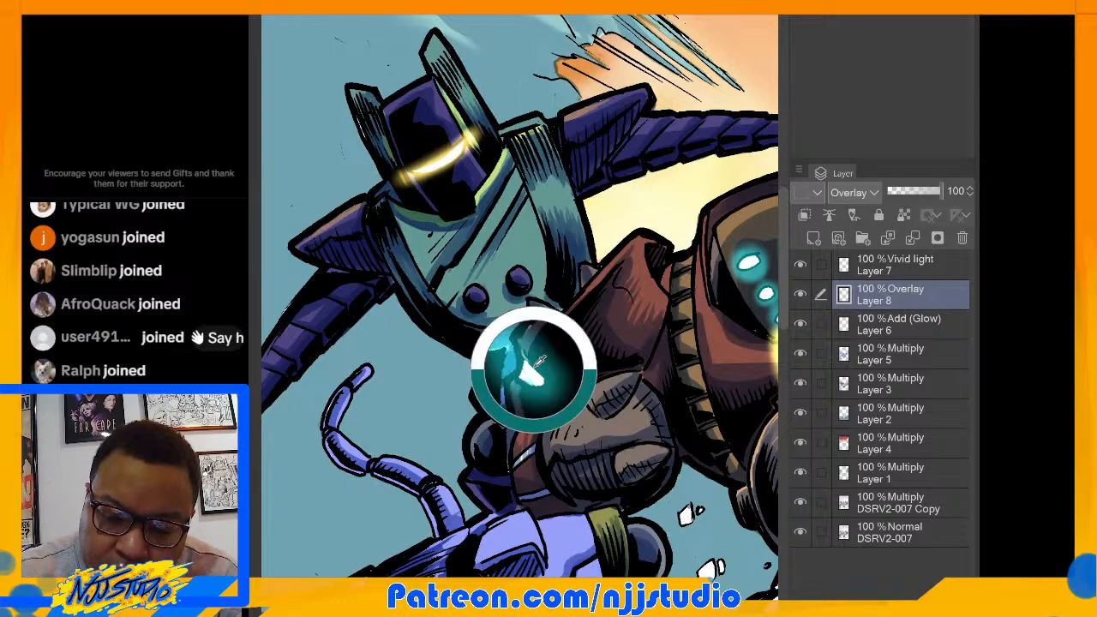
{"action": "left_click_drag", "start_coordinate": [535, 370], "coordinate": [533, 369]}
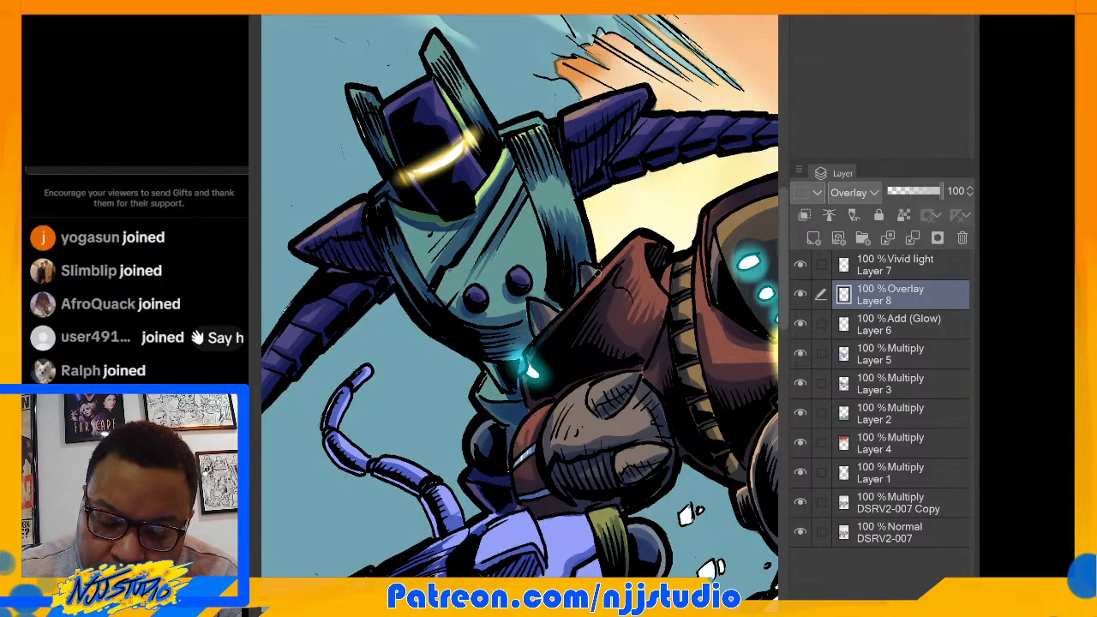
{"action": "left_click_drag", "start_coordinate": [597, 274], "coordinate": [497, 247]}
{"action": "scroll", "coordinate": [673, 342], "scroll_direction": "up", "scroll_amount": 5}
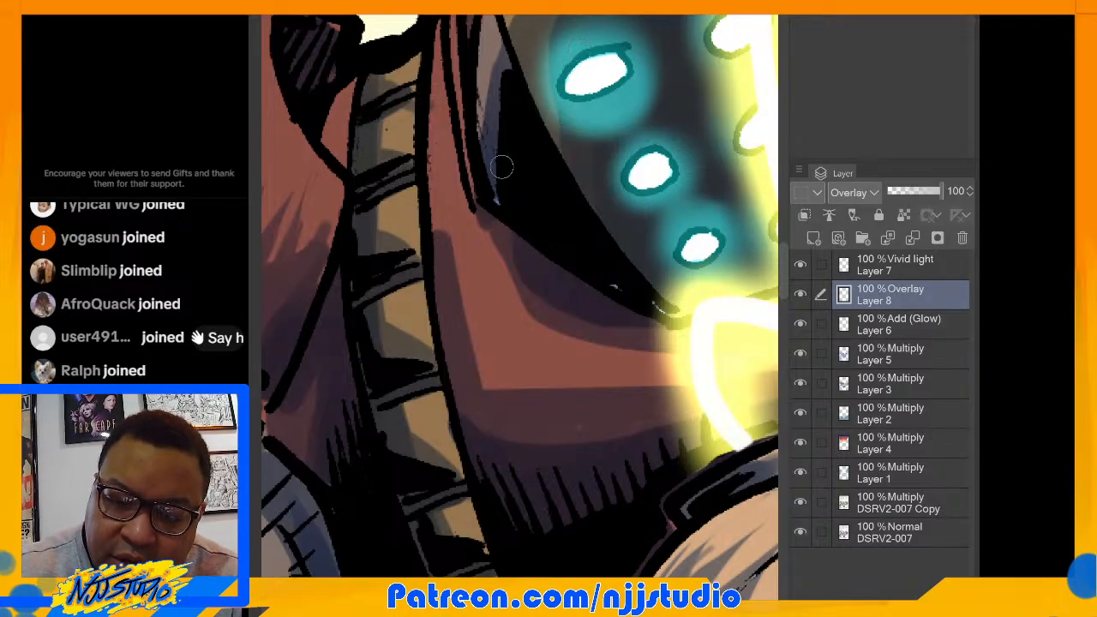
{"action": "mouse_move", "coordinate": [503, 167]}
{"action": "left_mouse_down"}
{"action": "mouse_move", "coordinate": [487, 175]}
{"action": "mouse_move", "coordinate": [337, 143]}
{"action": "left_mouse_up"}
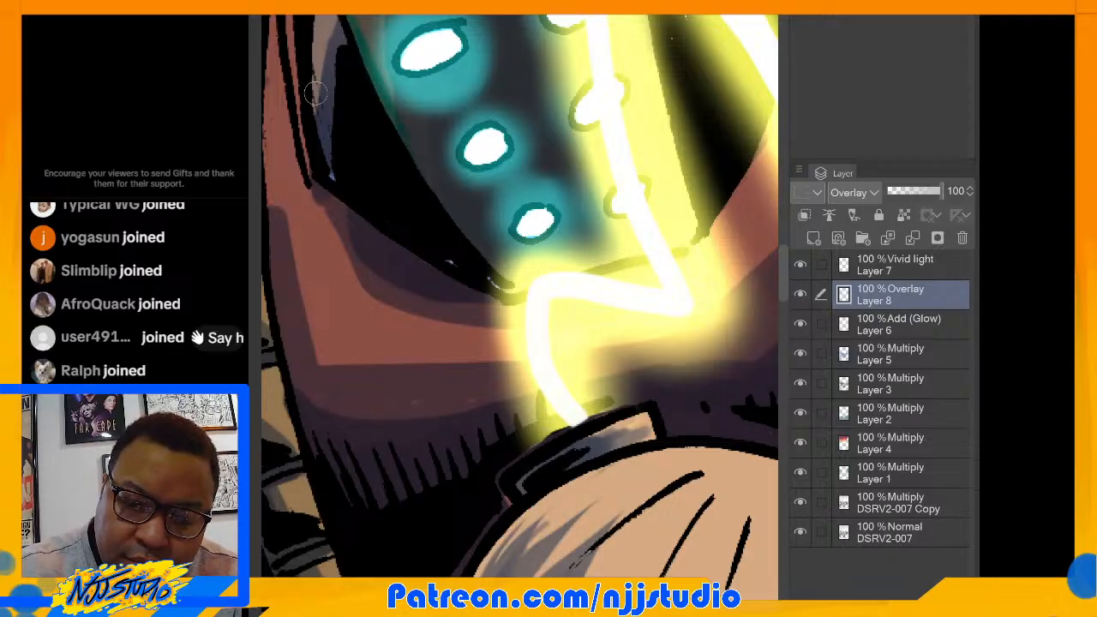
{"action": "left_click_drag", "start_coordinate": [316, 105], "coordinate": [320, 21]}
{"action": "left_click_drag", "start_coordinate": [316, 89], "coordinate": [319, 21]}
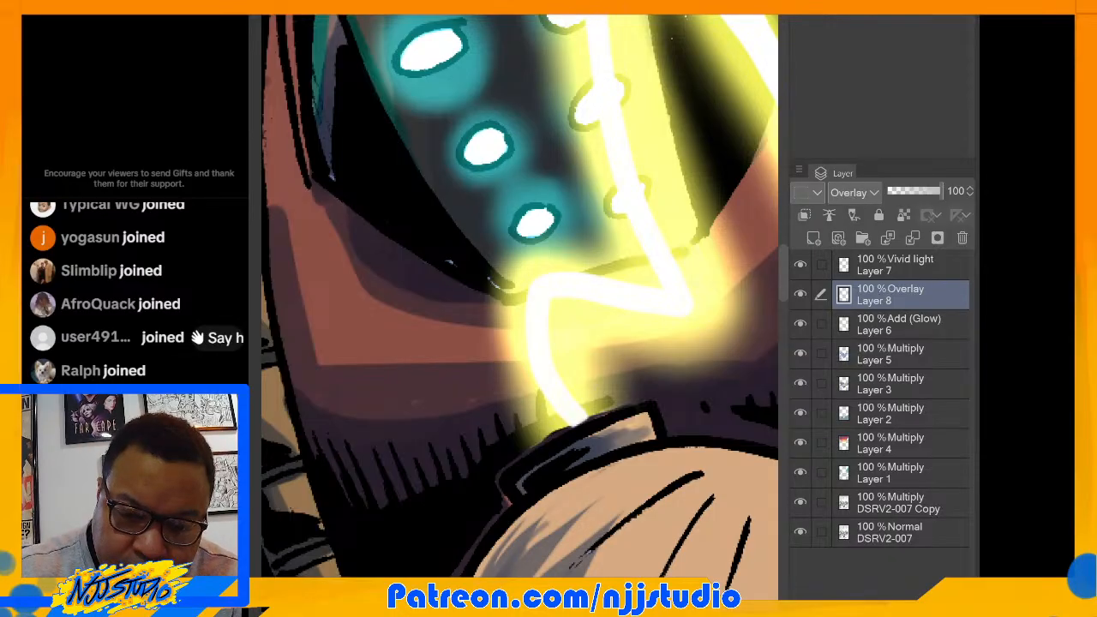
{"action": "left_click_drag", "start_coordinate": [322, 16], "coordinate": [315, 91]}
{"action": "left_click_drag", "start_coordinate": [349, 16], "coordinate": [413, 149]}
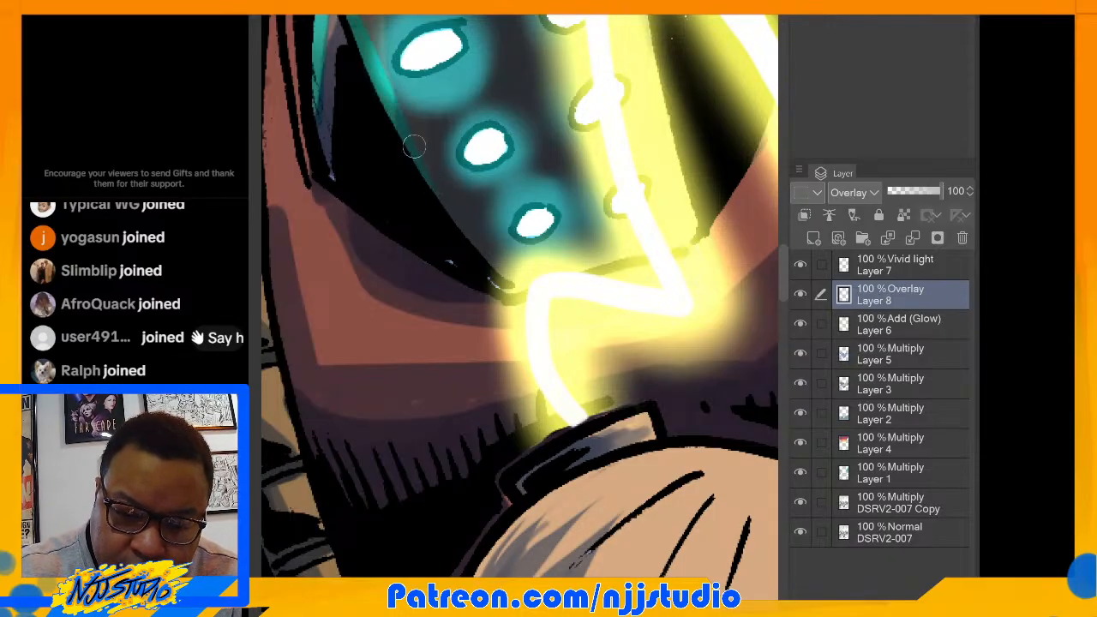
Step: Paint teal reflected light on the brown robot's small spike and along the shoulder and cuff edges around the small teal light
{"action": "left_click_drag", "start_coordinate": [417, 53], "coordinate": [628, 17]}
{"action": "left_click_drag", "start_coordinate": [326, 257], "coordinate": [769, 292]}
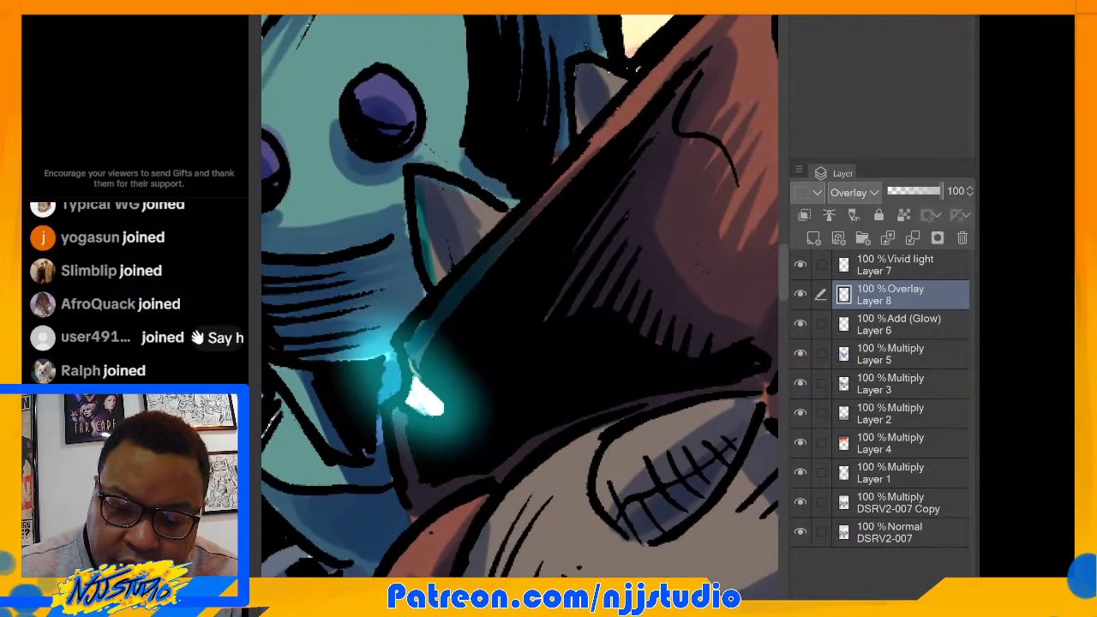
{"action": "mouse_move", "coordinate": [419, 185]}
{"action": "left_mouse_down"}
{"action": "mouse_move", "coordinate": [432, 278]}
{"action": "mouse_move", "coordinate": [459, 191]}
{"action": "left_mouse_up"}
{"action": "left_click_drag", "start_coordinate": [410, 343], "coordinate": [554, 194]}
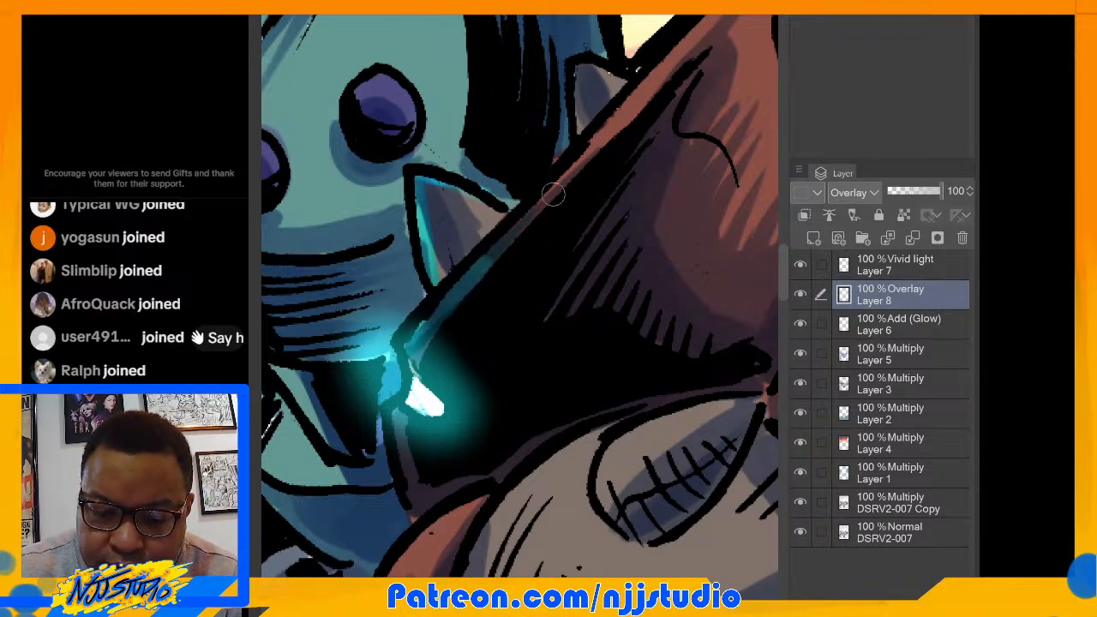
{"action": "left_click_drag", "start_coordinate": [439, 314], "coordinate": [648, 94]}
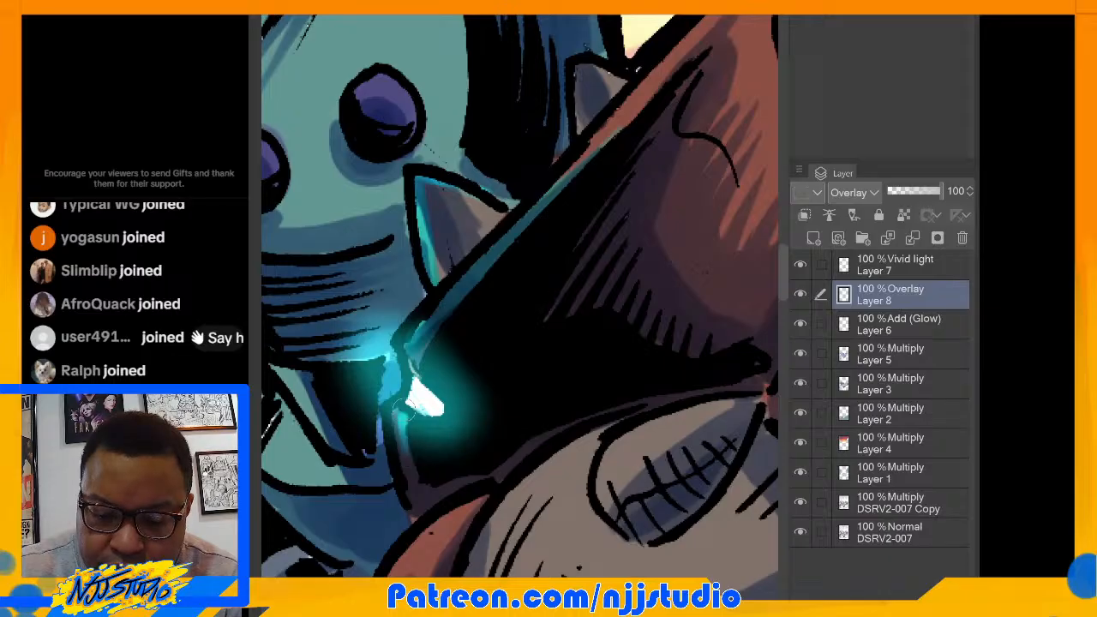
{"action": "mouse_move", "coordinate": [401, 413]}
{"action": "left_mouse_down"}
{"action": "mouse_move", "coordinate": [432, 504]}
{"action": "mouse_move", "coordinate": [413, 477]}
{"action": "left_mouse_up"}
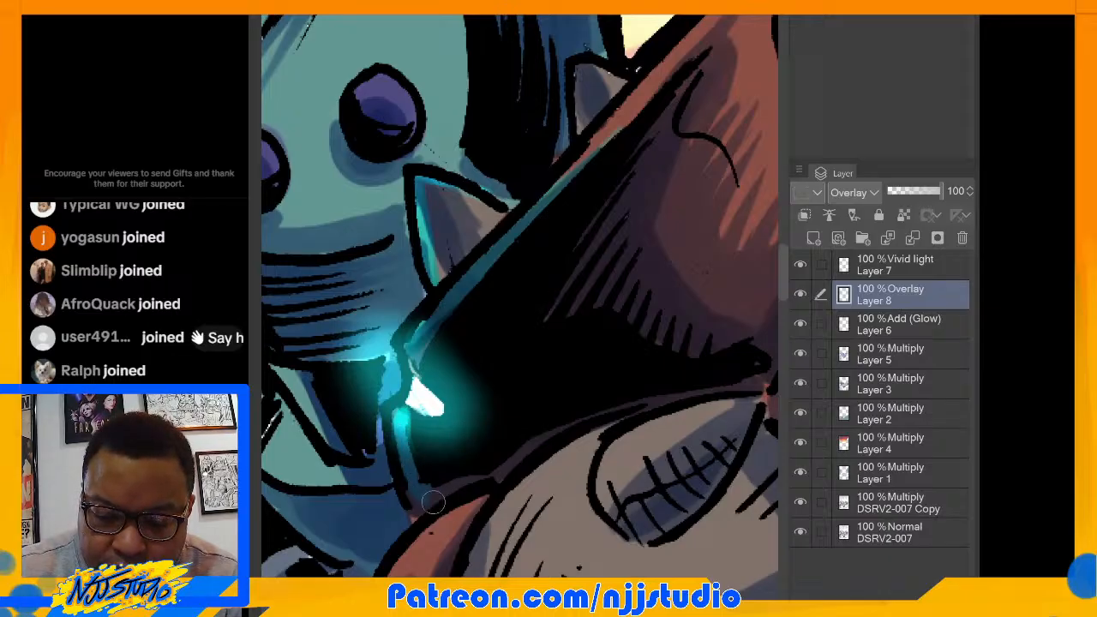
Step: Paint teal reflected light along the upper edge and top knuckle of the brown robot's fist below the teal light
{"action": "mouse_move", "coordinate": [549, 457]}
{"action": "left_mouse_down"}
{"action": "mouse_move", "coordinate": [604, 431]}
{"action": "mouse_move", "coordinate": [506, 499]}
{"action": "left_mouse_up"}
{"action": "scroll", "coordinate": [598, 314], "scroll_direction": "down", "scroll_amount": 3}
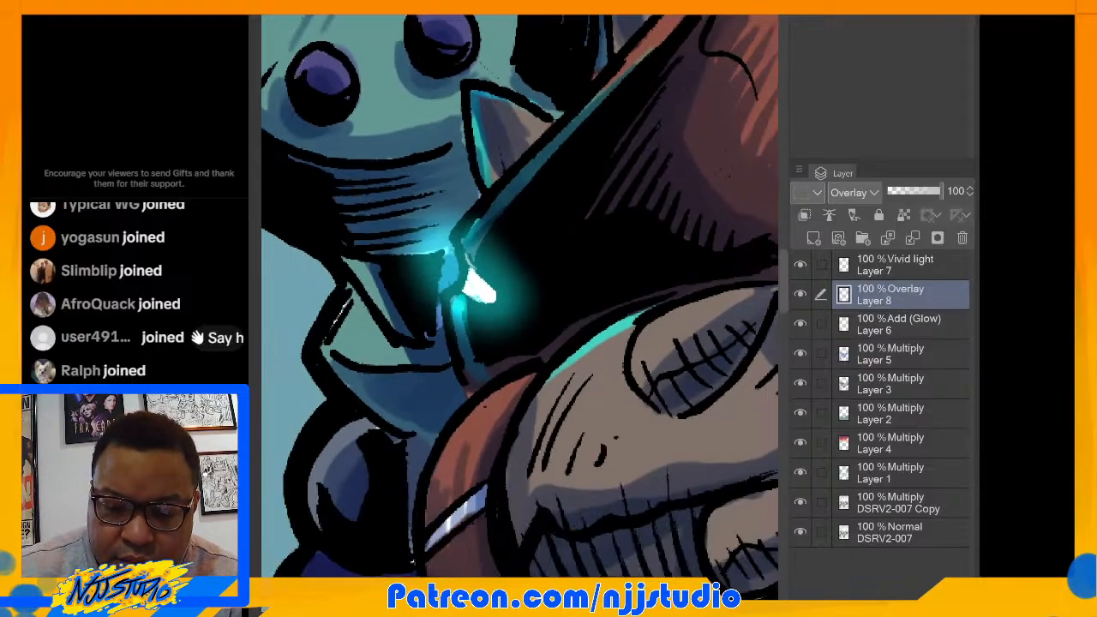
{"action": "left_click_drag", "start_coordinate": [598, 314], "coordinate": [321, 236]}
{"action": "scroll", "coordinate": [520, 307], "scroll_direction": "down", "scroll_amount": 4}
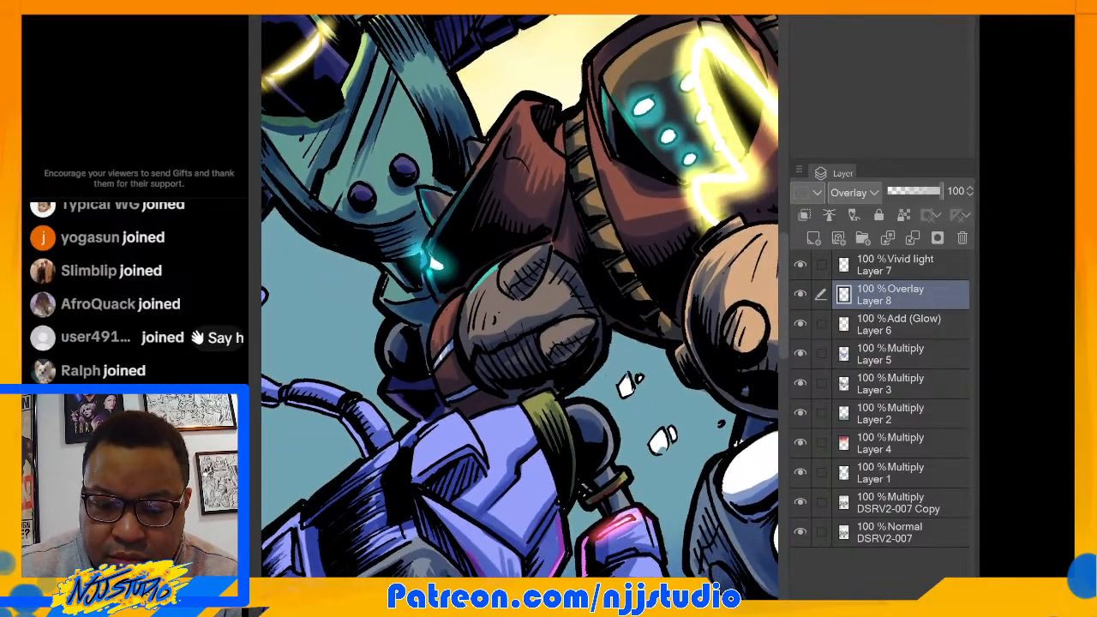
{"action": "left_click_drag", "start_coordinate": [498, 279], "coordinate": [555, 234]}
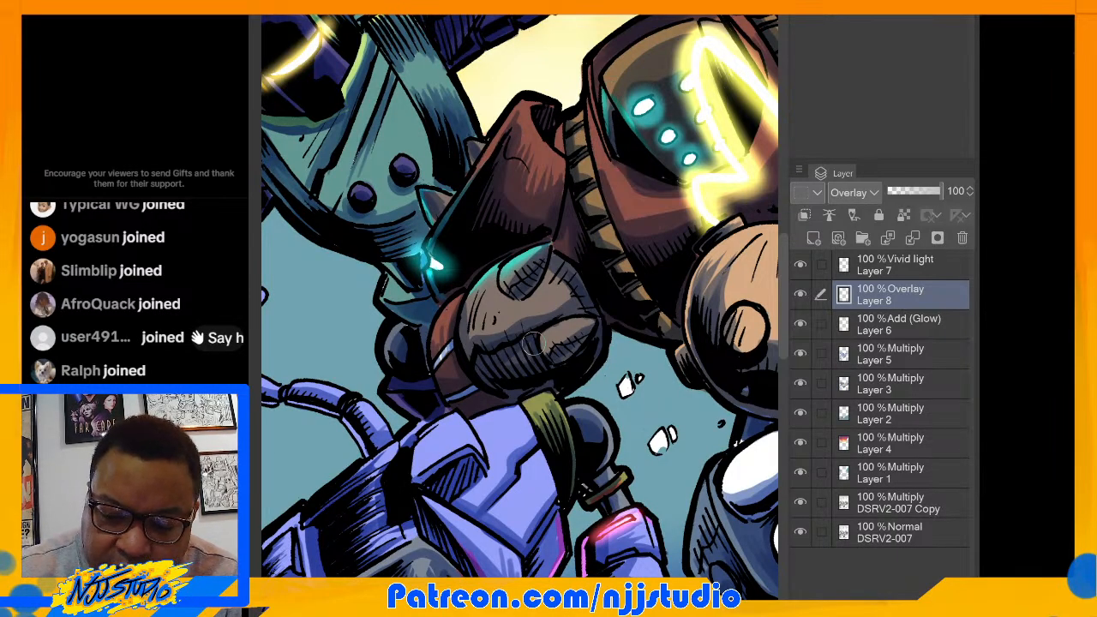
Step: Examine the reflected light painted so far across the purple, teal and brown robots on the page
{"action": "scroll", "coordinate": [613, 120], "scroll_direction": "down", "scroll_amount": 4}
{"action": "left_click_drag", "start_coordinate": [576, 363], "coordinate": [608, 362]}
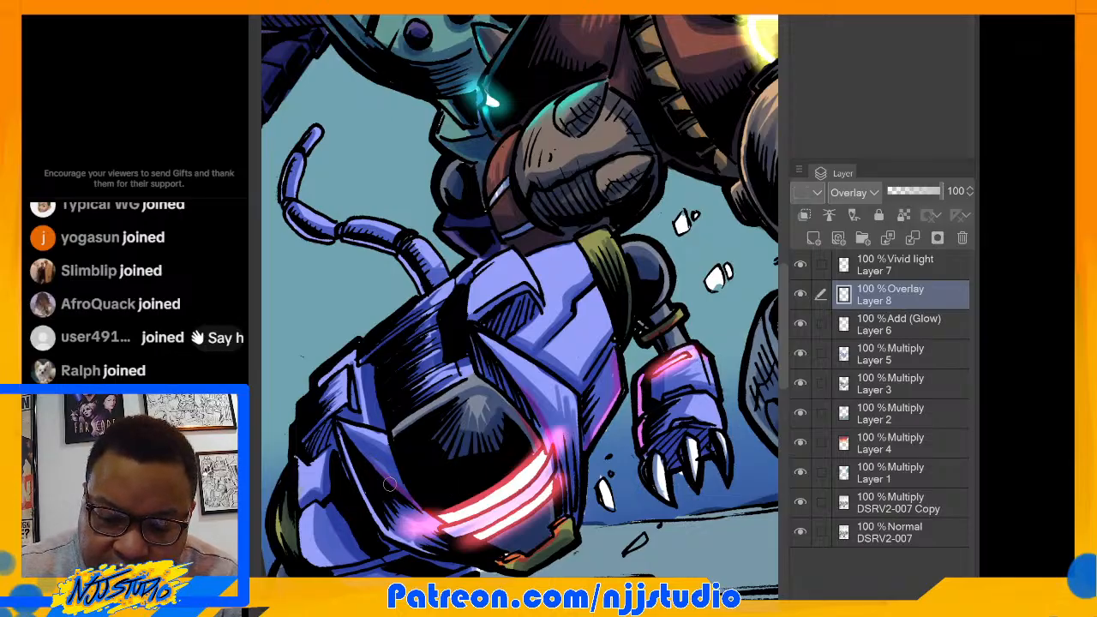
{"action": "left_click_drag", "start_coordinate": [442, 464], "coordinate": [464, 208]}
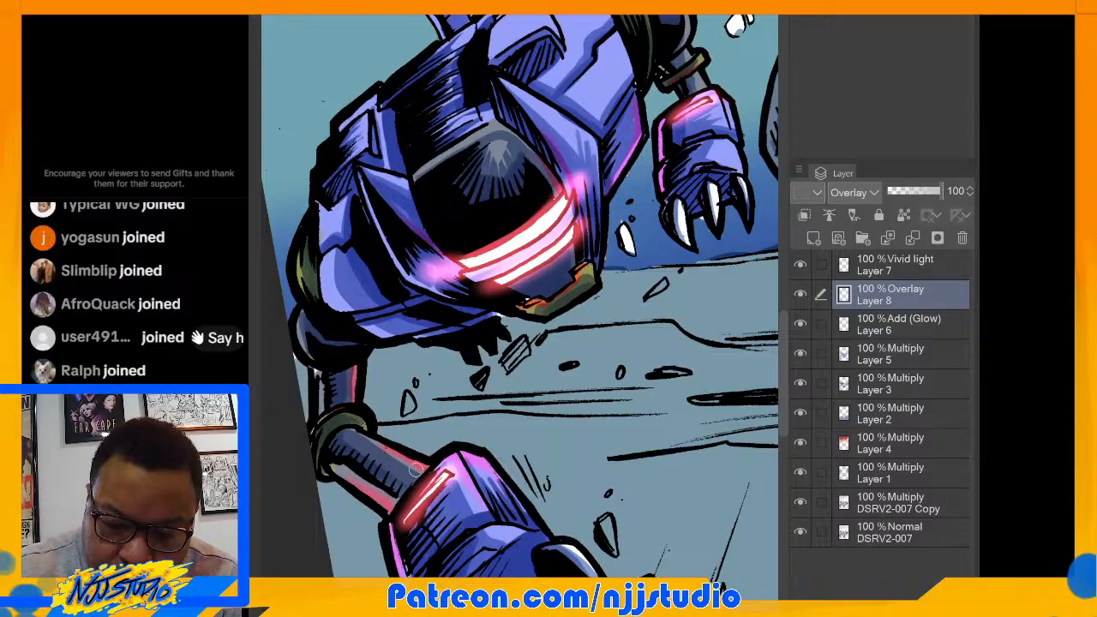
{"action": "scroll", "coordinate": [520, 296], "scroll_direction": "down", "scroll_amount": 3}
{"action": "left_click_drag", "start_coordinate": [551, 282], "coordinate": [435, 384]}
{"action": "scroll", "coordinate": [520, 295], "scroll_direction": "down", "scroll_amount": 1}
{"action": "left_click_drag", "start_coordinate": [558, 283], "coordinate": [482, 327]}
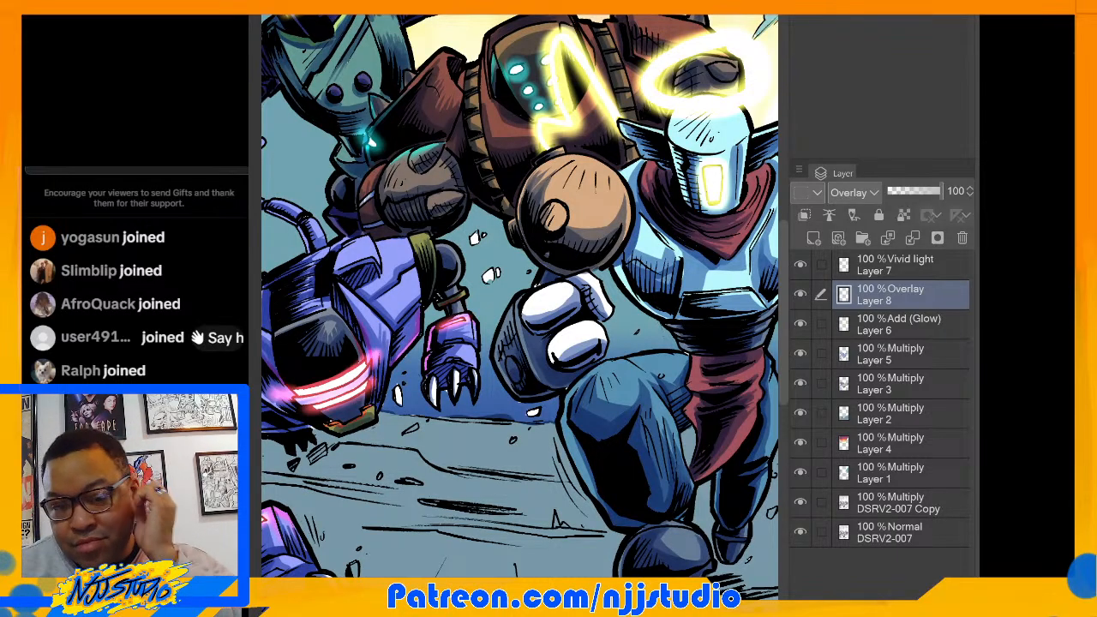
{"action": "scroll", "coordinate": [520, 309], "scroll_direction": "down", "scroll_amount": 1}
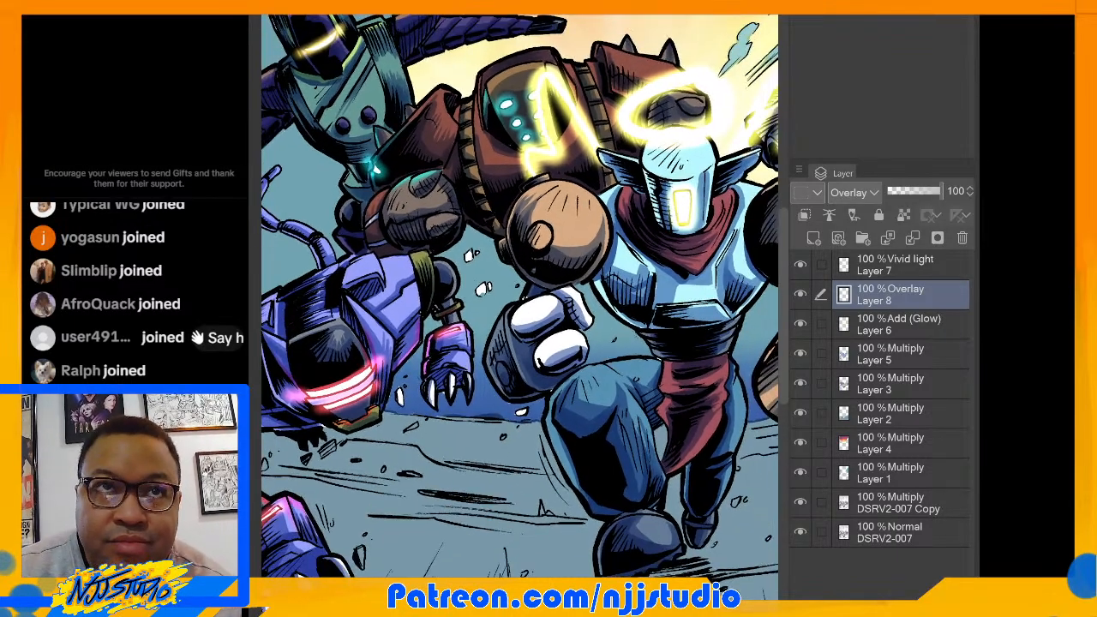
Step: Sample the yellow glow and paint yellow reflected light along the top of the brown robot's orange sphere, its round inset and side knob
{"action": "scroll", "coordinate": [659, 159], "scroll_direction": "up", "scroll_amount": 2}
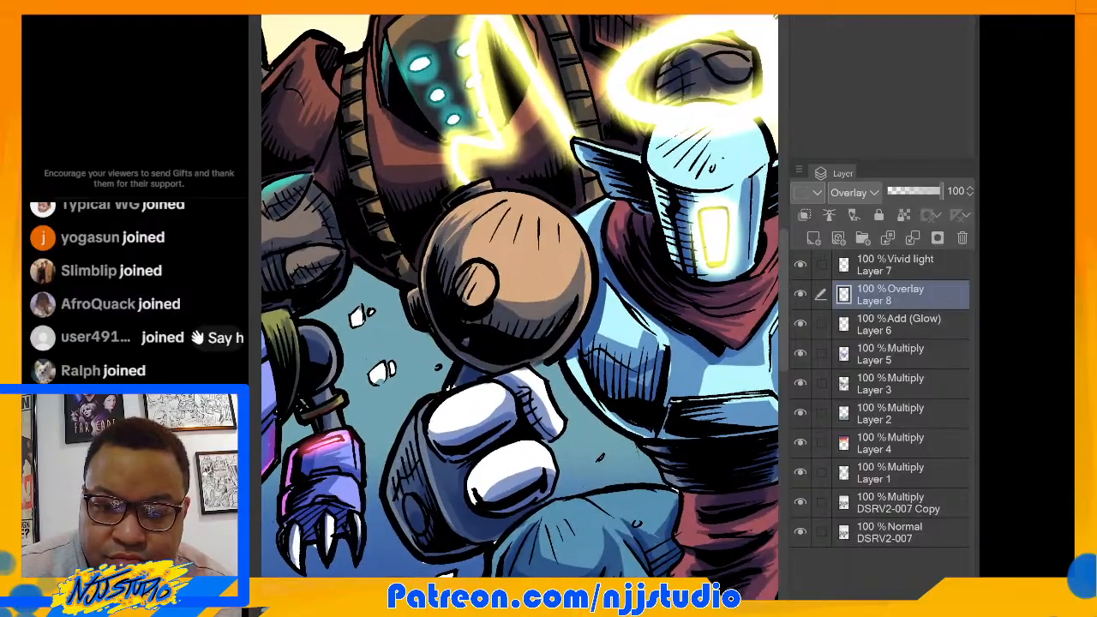
{"action": "scroll", "coordinate": [720, 189], "scroll_direction": "up", "scroll_amount": 1}
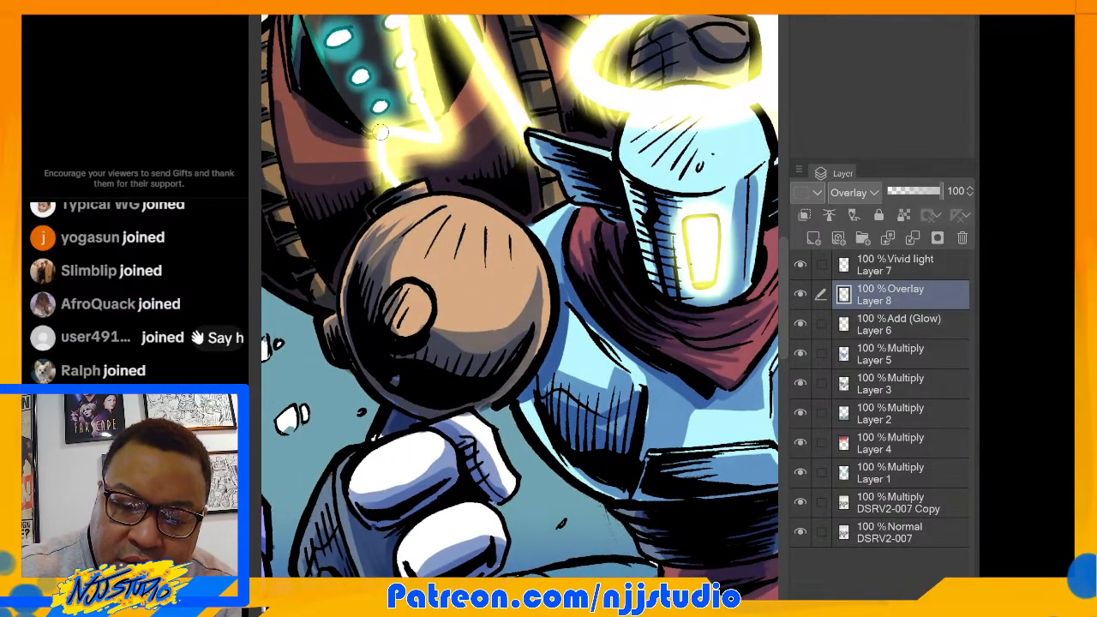
{"action": "left_click", "coordinate": [626, 120], "text": "alt"}
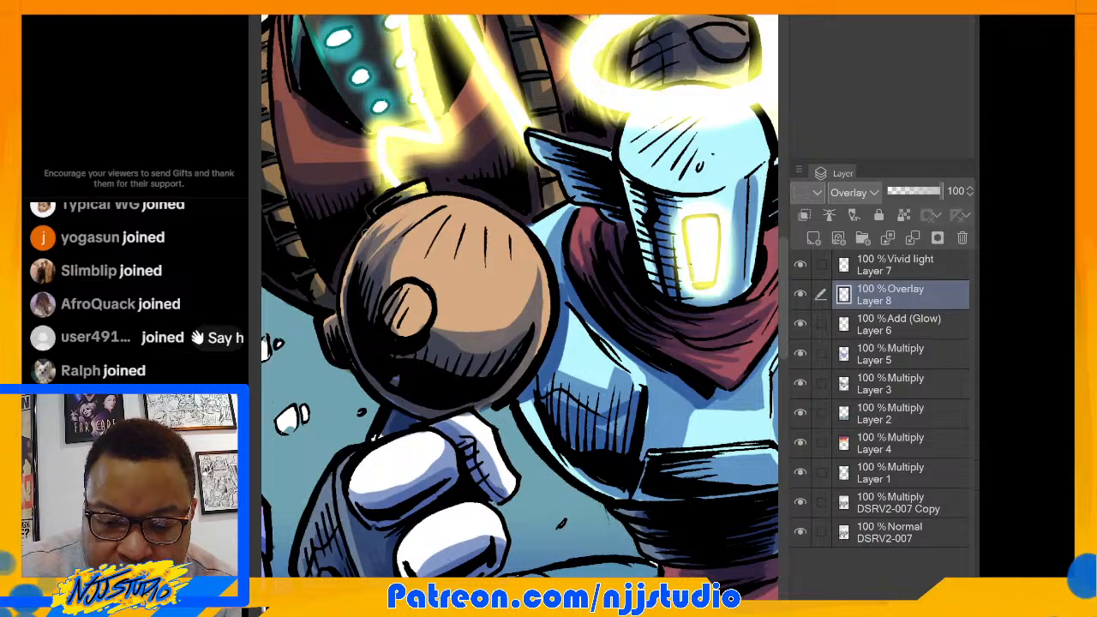
{"action": "mouse_move", "coordinate": [366, 232]}
{"action": "left_mouse_down"}
{"action": "mouse_move", "coordinate": [429, 202]}
{"action": "mouse_move", "coordinate": [416, 201]}
{"action": "mouse_move", "coordinate": [482, 206]}
{"action": "mouse_move", "coordinate": [522, 233]}
{"action": "mouse_move", "coordinate": [439, 204]}
{"action": "mouse_move", "coordinate": [360, 243]}
{"action": "left_mouse_up"}
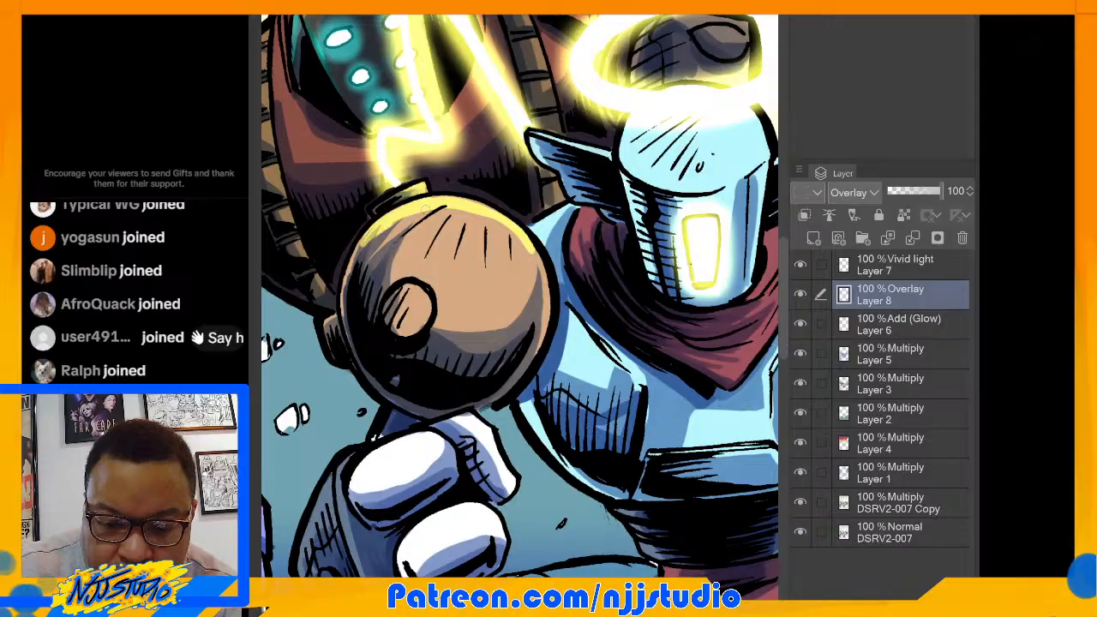
{"action": "left_click_drag", "start_coordinate": [426, 209], "coordinate": [481, 219]}
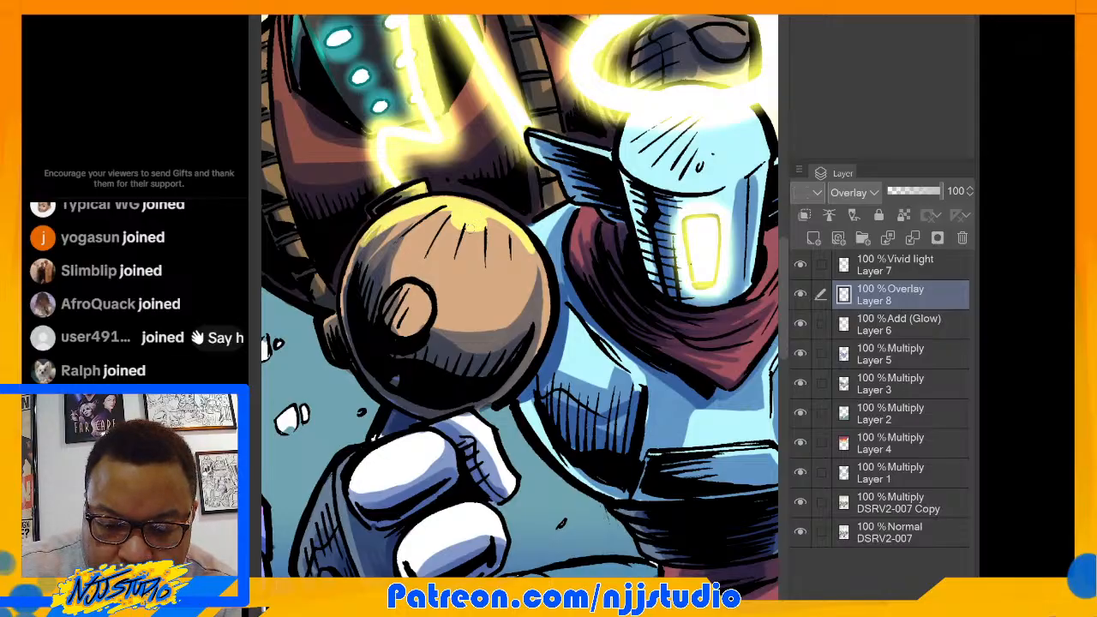
{"action": "mouse_move", "coordinate": [476, 225]}
{"action": "left_mouse_down"}
{"action": "mouse_move", "coordinate": [523, 258]}
{"action": "mouse_move", "coordinate": [545, 257]}
{"action": "mouse_move", "coordinate": [478, 228]}
{"action": "mouse_move", "coordinate": [538, 280]}
{"action": "left_mouse_up"}
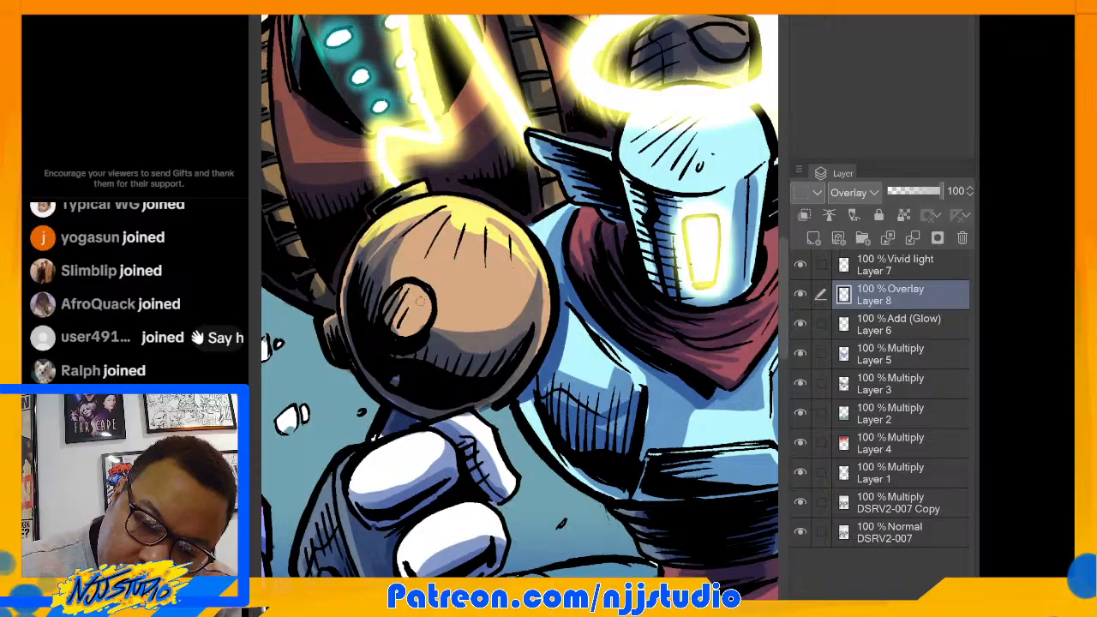
{"action": "left_click_drag", "start_coordinate": [410, 285], "coordinate": [433, 300]}
{"action": "mouse_move", "coordinate": [339, 314]}
{"action": "left_mouse_down"}
{"action": "mouse_move", "coordinate": [351, 278]}
{"action": "mouse_move", "coordinate": [346, 309]}
{"action": "mouse_move", "coordinate": [355, 255]}
{"action": "mouse_move", "coordinate": [349, 328]}
{"action": "mouse_move", "coordinate": [352, 307]}
{"action": "mouse_move", "coordinate": [343, 315]}
{"action": "mouse_move", "coordinate": [360, 344]}
{"action": "mouse_move", "coordinate": [346, 299]}
{"action": "left_mouse_up"}
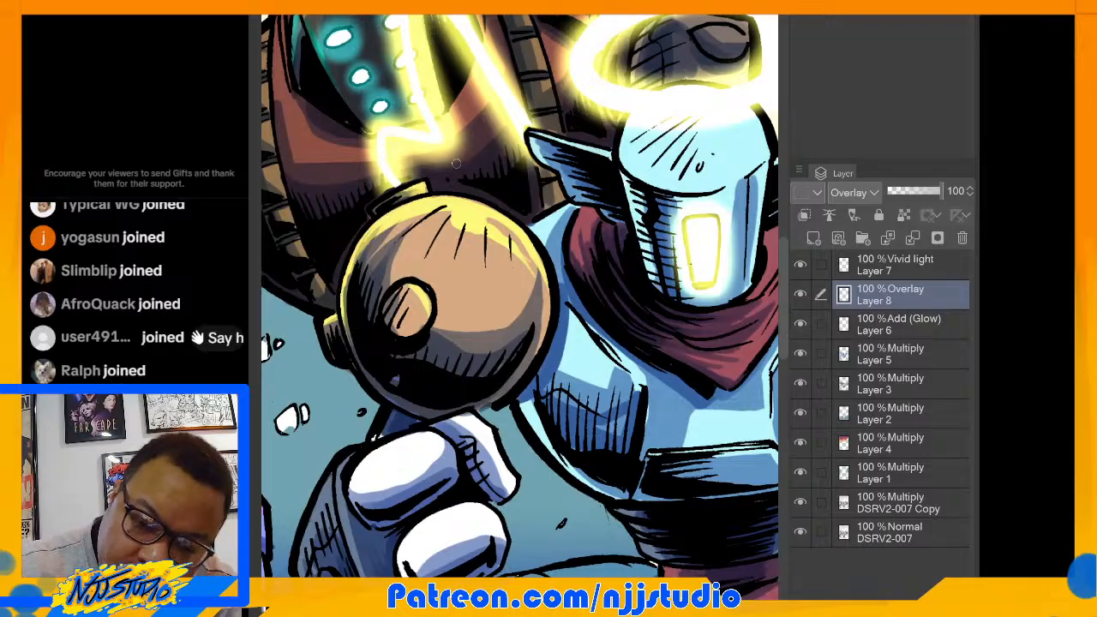
Step: Paint yellow reflected light on the helmet wing's upper edge and along the top rim and knob of the winged robot's other orange sphere
{"action": "left_click_drag", "start_coordinate": [456, 163], "coordinate": [420, 192]}
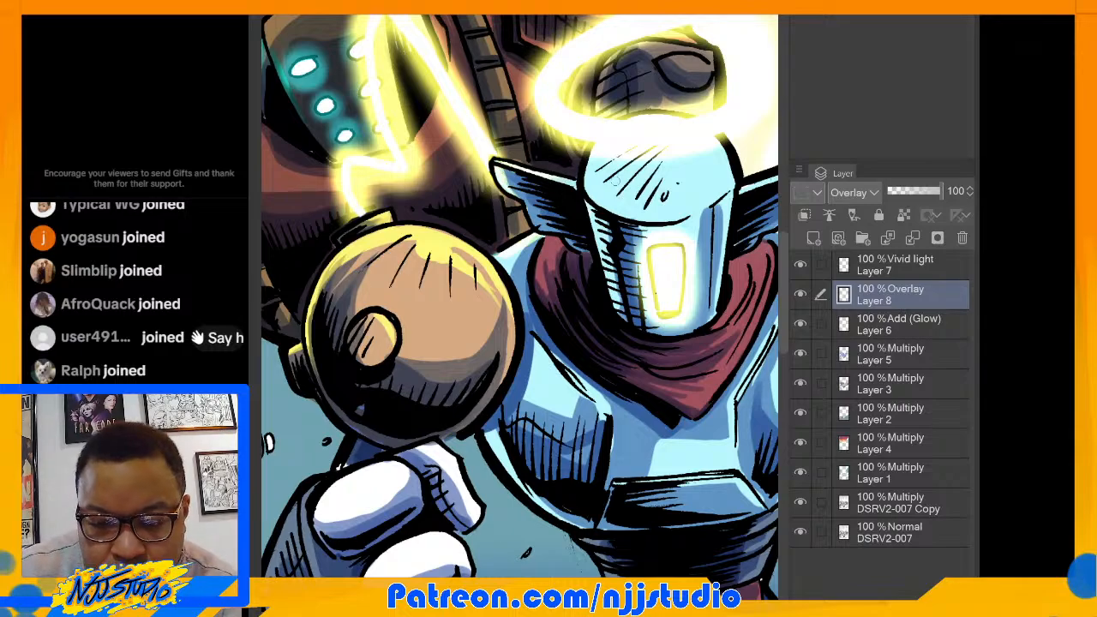
{"action": "left_click_drag", "start_coordinate": [615, 181], "coordinate": [400, 127]}
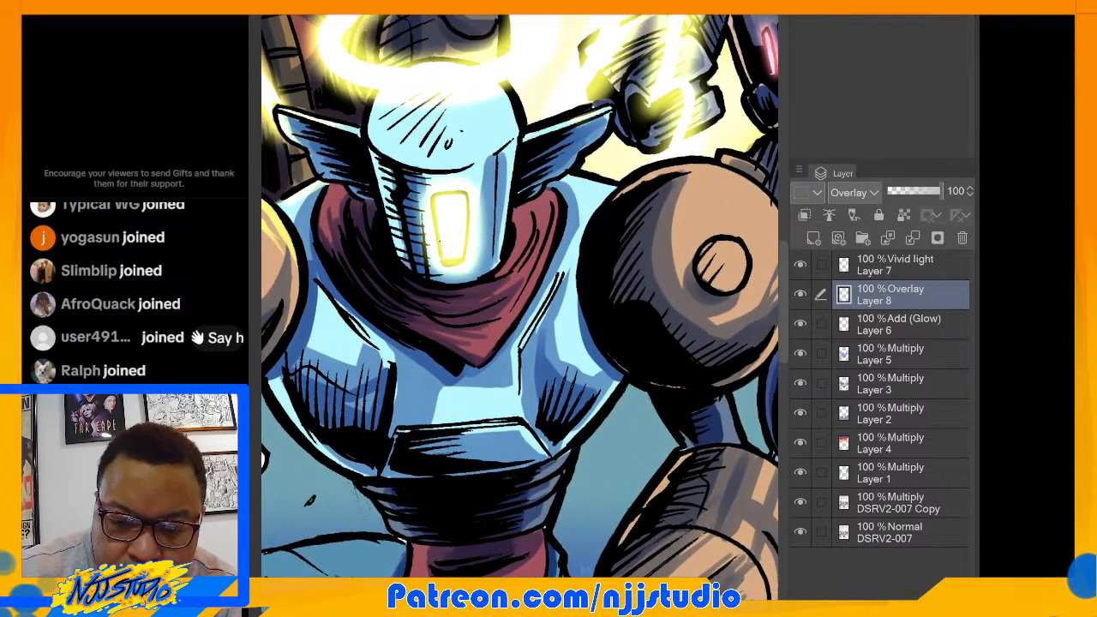
{"action": "left_click_drag", "start_coordinate": [530, 137], "coordinate": [590, 115]}
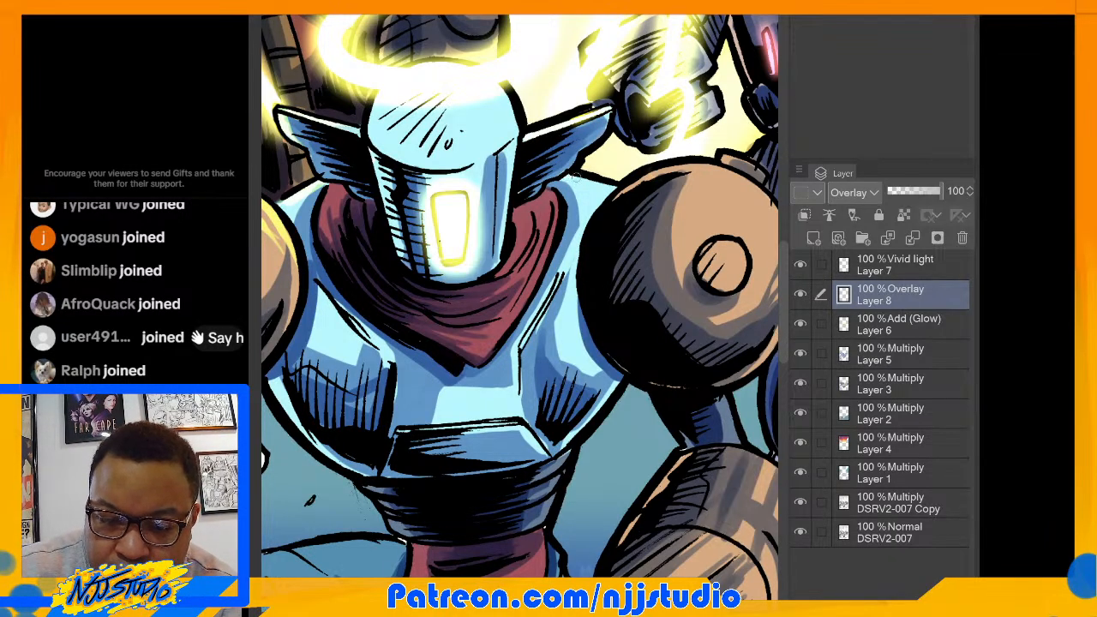
{"action": "mouse_move", "coordinate": [577, 177]}
{"action": "left_mouse_down"}
{"action": "mouse_move", "coordinate": [615, 191]}
{"action": "mouse_move", "coordinate": [686, 170]}
{"action": "mouse_move", "coordinate": [737, 174]}
{"action": "left_mouse_up"}
{"action": "mouse_move", "coordinate": [648, 178]}
{"action": "left_mouse_down"}
{"action": "mouse_move", "coordinate": [740, 175]}
{"action": "mouse_move", "coordinate": [727, 158]}
{"action": "mouse_move", "coordinate": [762, 175]}
{"action": "left_mouse_up"}
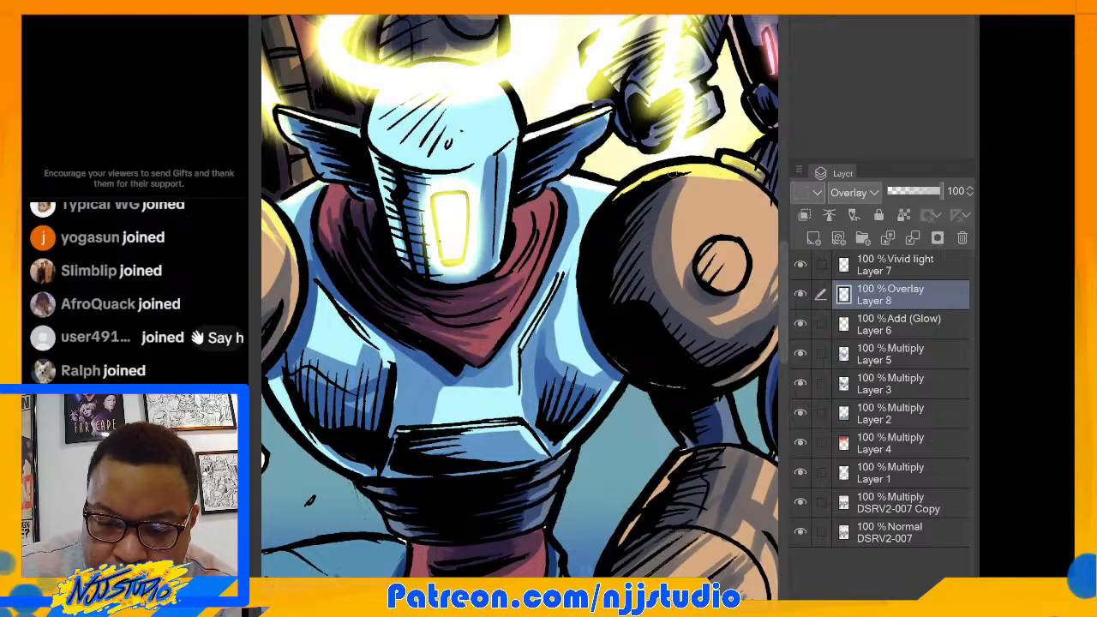
{"action": "left_click_drag", "start_coordinate": [688, 134], "coordinate": [463, 85]}
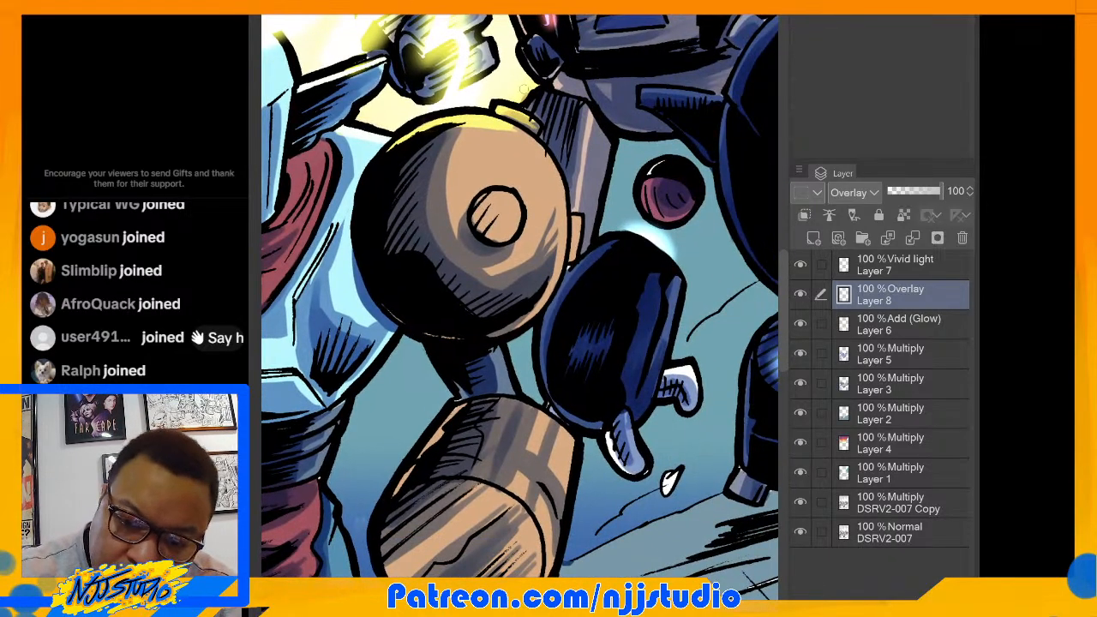
{"action": "left_click_drag", "start_coordinate": [507, 127], "coordinate": [555, 181]}
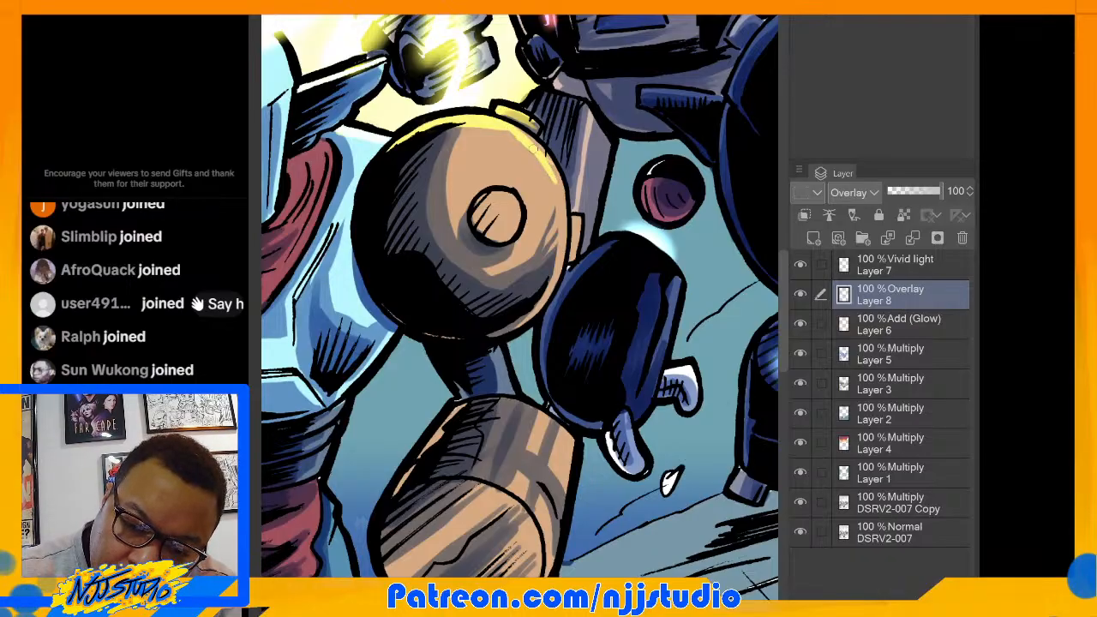
{"action": "mouse_move", "coordinate": [518, 134]}
{"action": "left_mouse_down"}
{"action": "mouse_move", "coordinate": [558, 181]}
{"action": "mouse_move", "coordinate": [549, 172]}
{"action": "mouse_move", "coordinate": [623, 144]}
{"action": "left_mouse_up"}
Step: Paint warm yellow reflected light on the red scarf's folds beside and below the winged robot's glowing visor
{"action": "left_click_drag", "start_coordinate": [386, 172], "coordinate": [599, 199]}
{"action": "left_click_drag", "start_coordinate": [512, 178], "coordinate": [566, 179]}
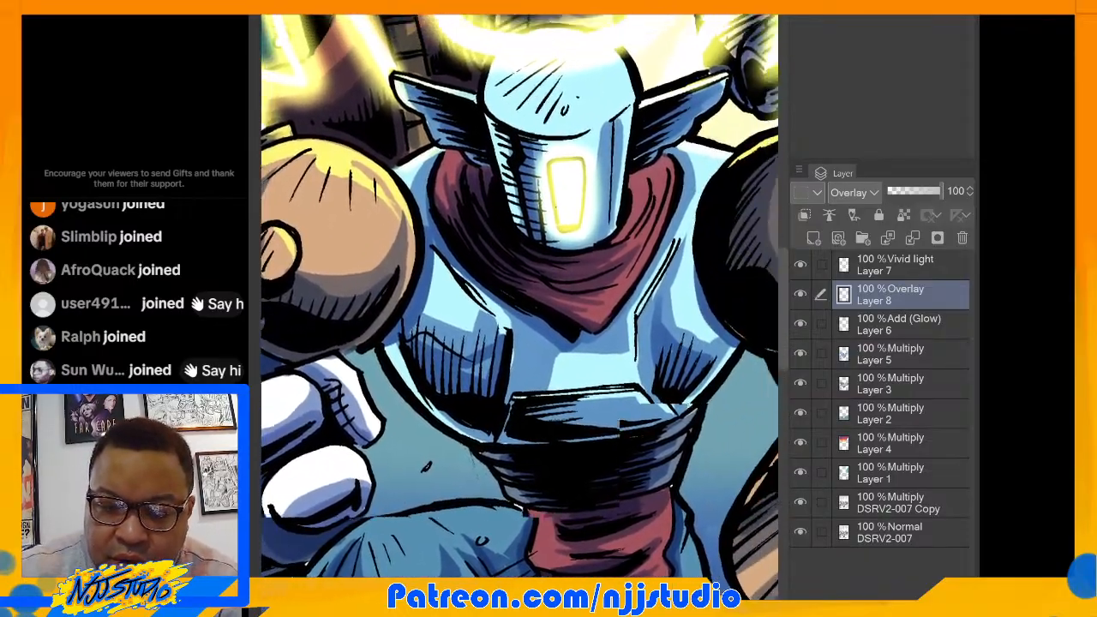
{"action": "scroll", "coordinate": [566, 178], "scroll_direction": "up", "scroll_amount": 4}
{"action": "left_click_drag", "start_coordinate": [465, 265], "coordinate": [462, 287]}
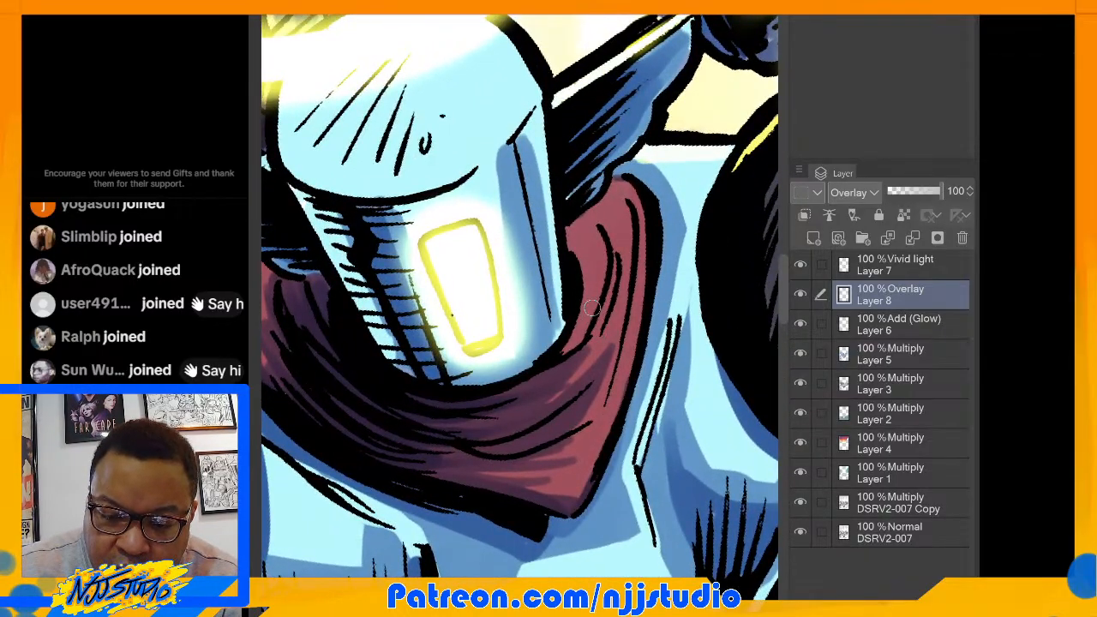
{"action": "left_click_drag", "start_coordinate": [592, 310], "coordinate": [540, 371]}
{"action": "left_click_drag", "start_coordinate": [598, 288], "coordinate": [551, 367]}
{"action": "mouse_move", "coordinate": [605, 321]}
{"action": "left_mouse_down"}
{"action": "mouse_move", "coordinate": [592, 357]}
{"action": "mouse_move", "coordinate": [508, 407]}
{"action": "left_mouse_up"}
{"action": "mouse_move", "coordinate": [592, 344]}
{"action": "left_mouse_down"}
{"action": "mouse_move", "coordinate": [557, 399]}
{"action": "mouse_move", "coordinate": [514, 410]}
{"action": "left_mouse_up"}
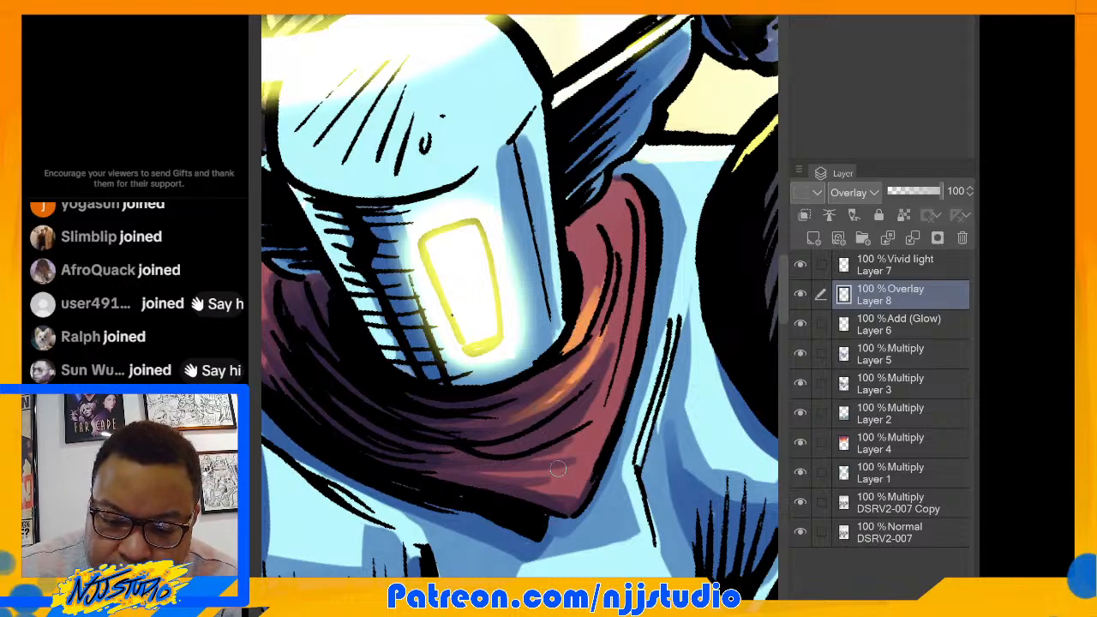
{"action": "left_click_drag", "start_coordinate": [543, 459], "coordinate": [571, 439]}
{"action": "mouse_move", "coordinate": [580, 329]}
{"action": "left_mouse_down"}
{"action": "mouse_move", "coordinate": [592, 269]}
{"action": "mouse_move", "coordinate": [580, 310]}
{"action": "mouse_move", "coordinate": [574, 253]}
{"action": "mouse_move", "coordinate": [591, 314]}
{"action": "mouse_move", "coordinate": [569, 290]}
{"action": "mouse_move", "coordinate": [591, 243]}
{"action": "mouse_move", "coordinate": [598, 268]}
{"action": "mouse_move", "coordinate": [575, 248]}
{"action": "left_mouse_up"}
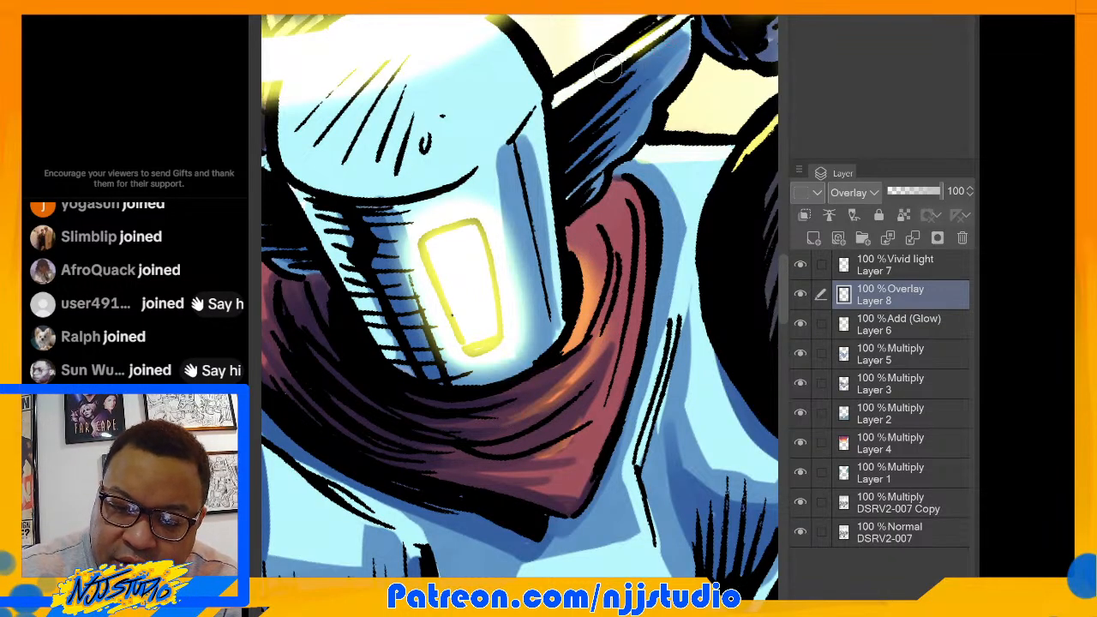
Step: Blend the yellow reflected light along the upper rim and shaded side of the orange sphere beneath the glowing wing
{"action": "left_click_drag", "start_coordinate": [386, 377], "coordinate": [701, 163]}
{"action": "mouse_move", "coordinate": [471, 183]}
{"action": "left_mouse_down"}
{"action": "mouse_move", "coordinate": [627, 209]}
{"action": "mouse_move", "coordinate": [605, 180]}
{"action": "mouse_move", "coordinate": [614, 188]}
{"action": "mouse_move", "coordinate": [535, 139]}
{"action": "left_mouse_up"}
{"action": "left_click_drag", "start_coordinate": [619, 180], "coordinate": [642, 221]}
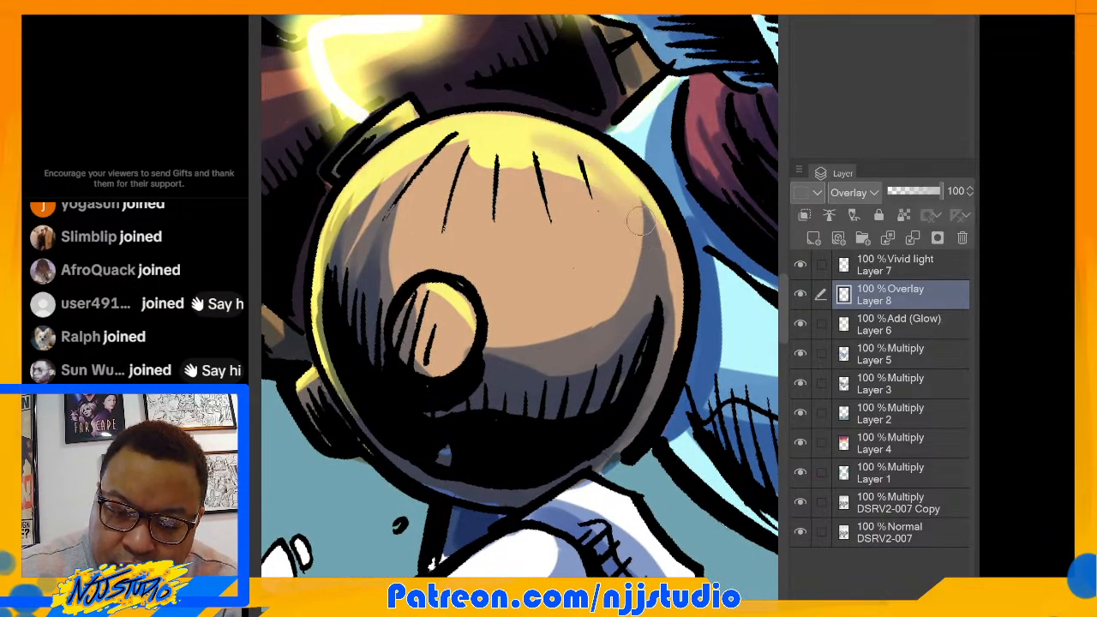
{"action": "mouse_move", "coordinate": [568, 174]}
{"action": "left_mouse_down"}
{"action": "mouse_move", "coordinate": [482, 174]}
{"action": "mouse_move", "coordinate": [467, 138]}
{"action": "mouse_move", "coordinate": [382, 185]}
{"action": "left_mouse_up"}
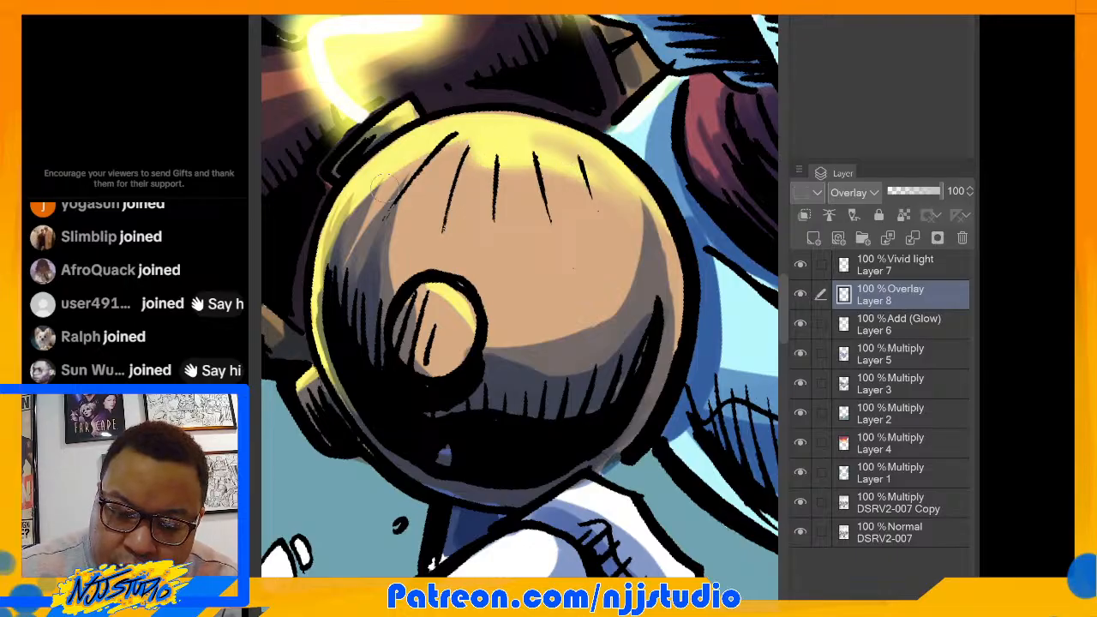
{"action": "mouse_move", "coordinate": [343, 219]}
{"action": "left_mouse_down"}
{"action": "mouse_move", "coordinate": [331, 330]}
{"action": "mouse_move", "coordinate": [346, 417]}
{"action": "mouse_move", "coordinate": [359, 422]}
{"action": "left_mouse_up"}
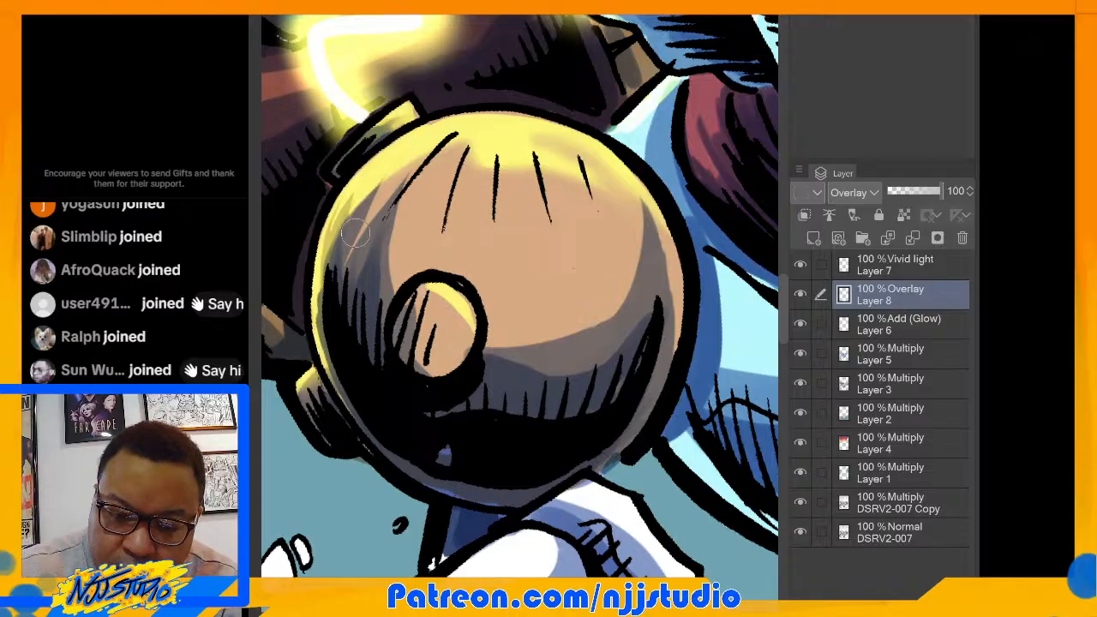
{"action": "scroll", "coordinate": [459, 140], "scroll_direction": "down", "scroll_amount": 5}
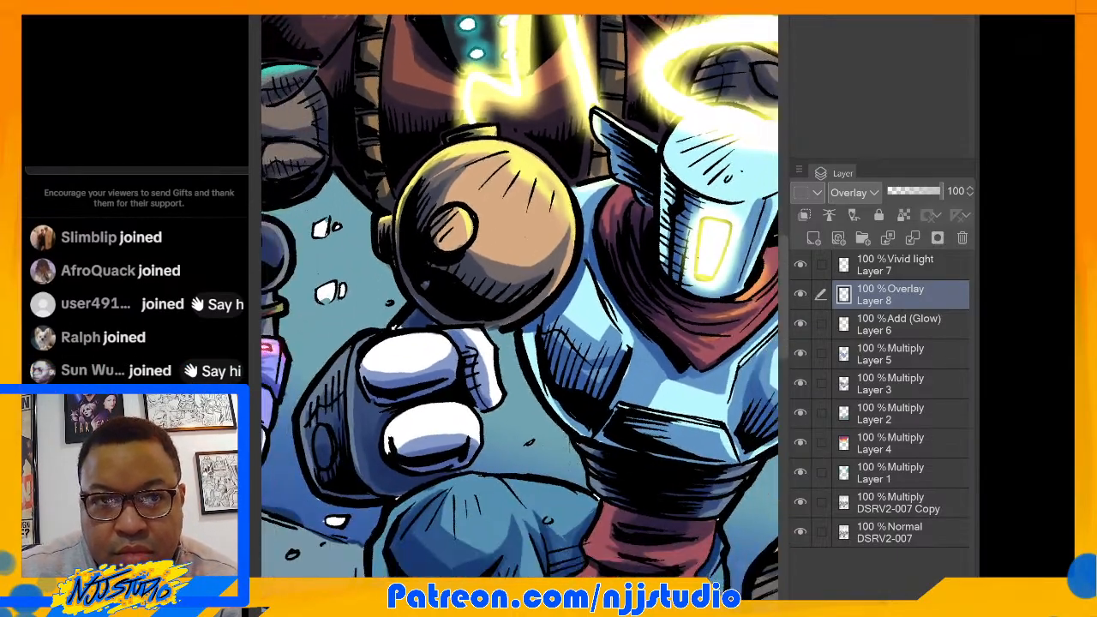
Step: Sample the cyan glow and paint cyan reflected light on the grey robot's round head band around its oval light
{"action": "left_click_drag", "start_coordinate": [643, 300], "coordinate": [361, 245]}
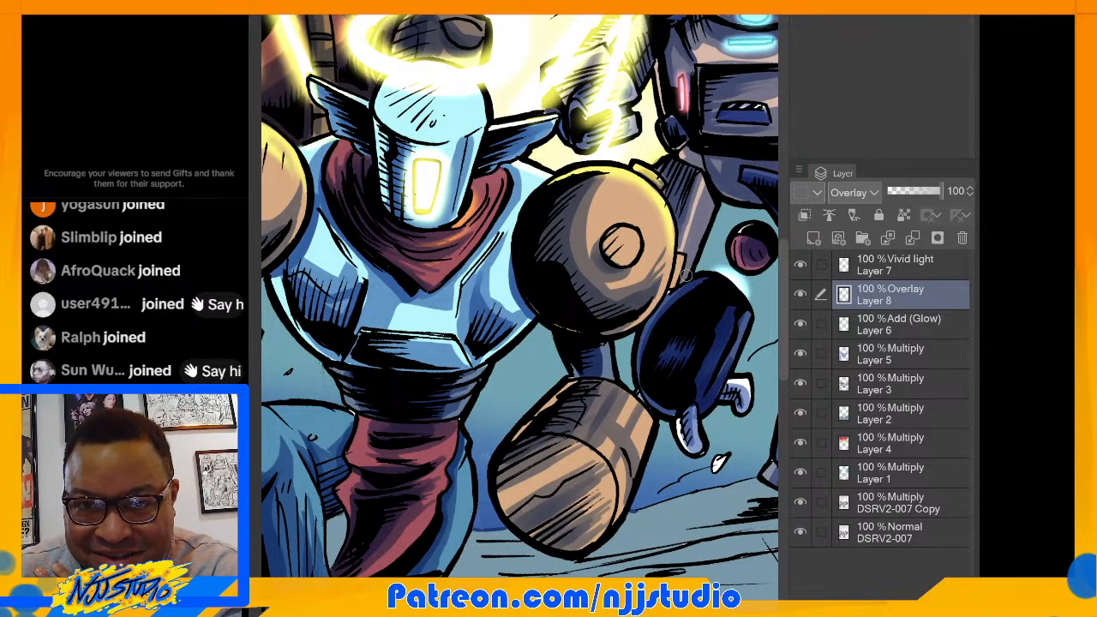
{"action": "scroll", "coordinate": [686, 274], "scroll_direction": "down", "scroll_amount": 4}
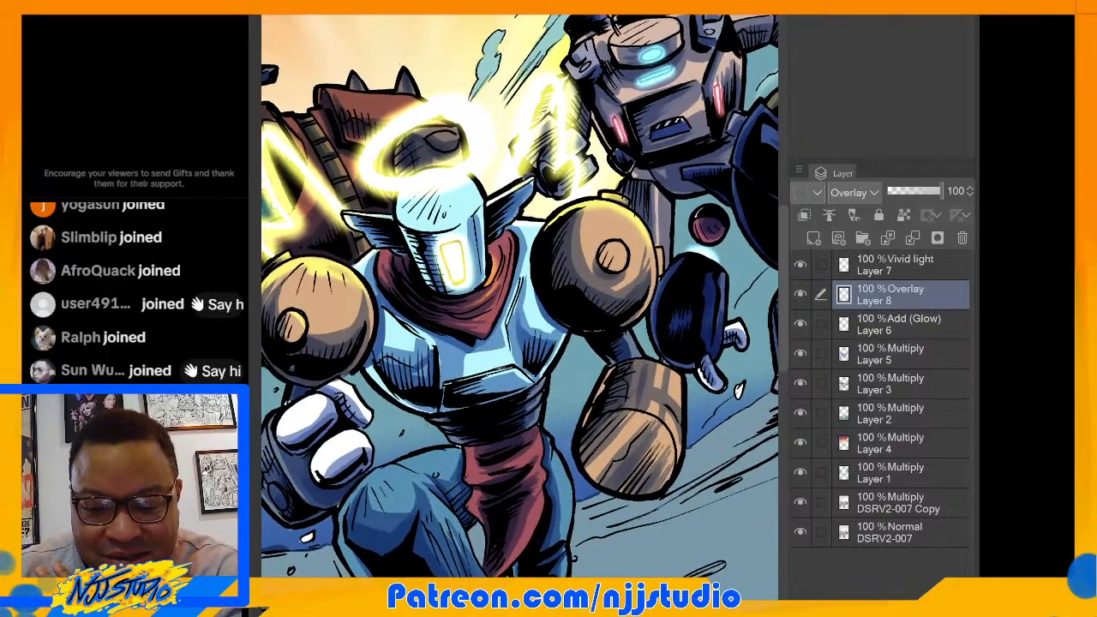
{"action": "scroll", "coordinate": [519, 297], "scroll_direction": "down", "scroll_amount": 2}
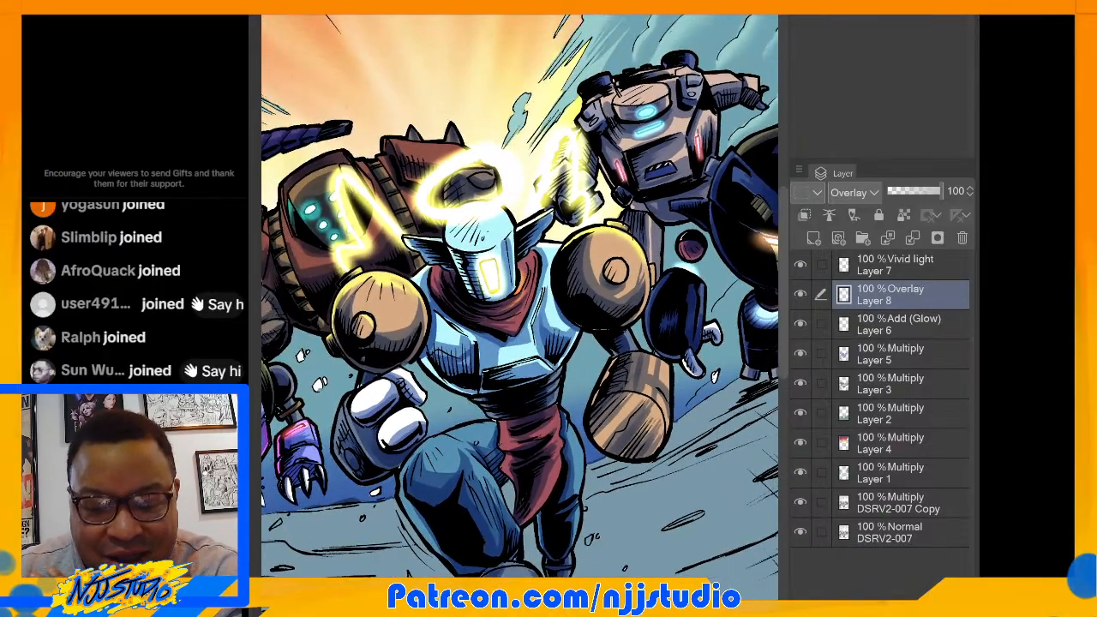
{"action": "scroll", "coordinate": [650, 128], "scroll_direction": "up", "scroll_amount": 6}
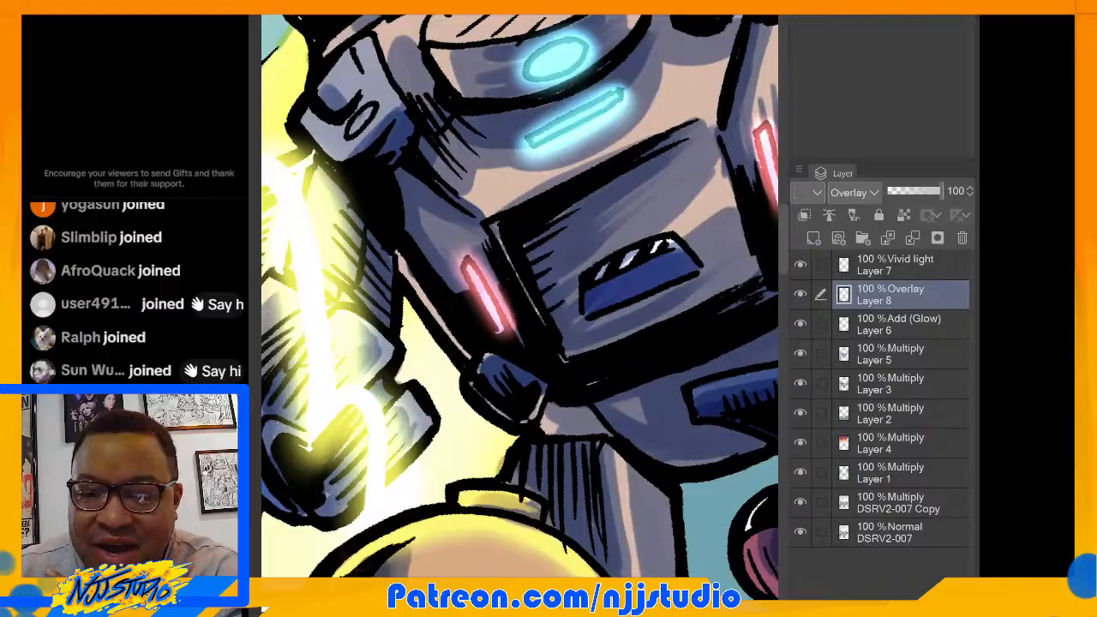
{"action": "left_click_drag", "start_coordinate": [555, 60], "coordinate": [593, 235]}
{"action": "scroll", "coordinate": [519, 297], "scroll_direction": "up", "scroll_amount": 2}
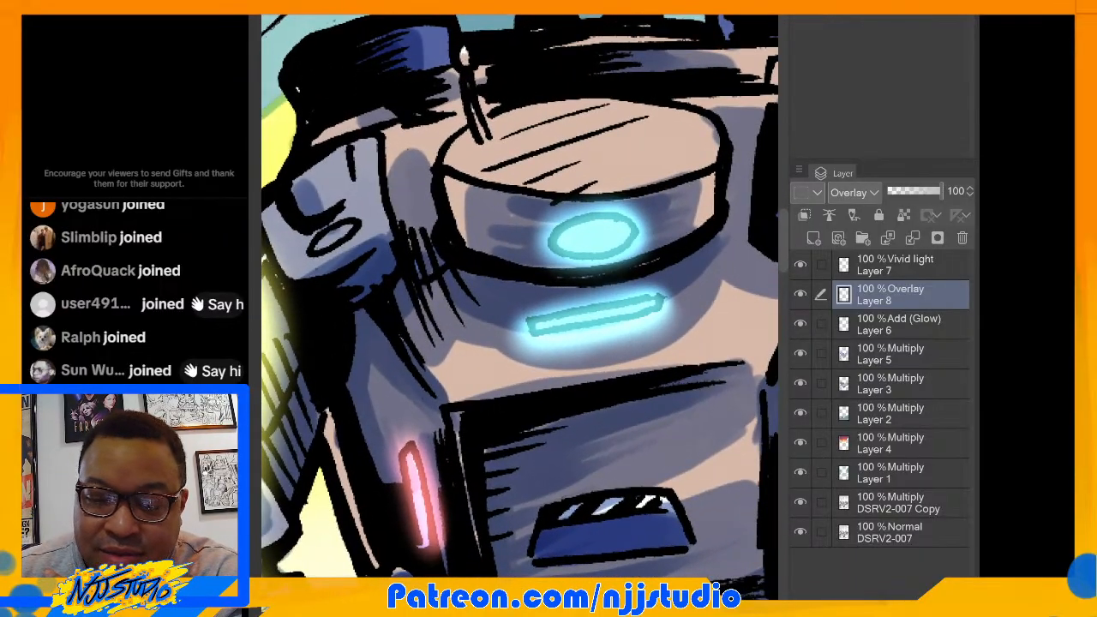
{"action": "left_click", "coordinate": [560, 231], "text": "alt"}
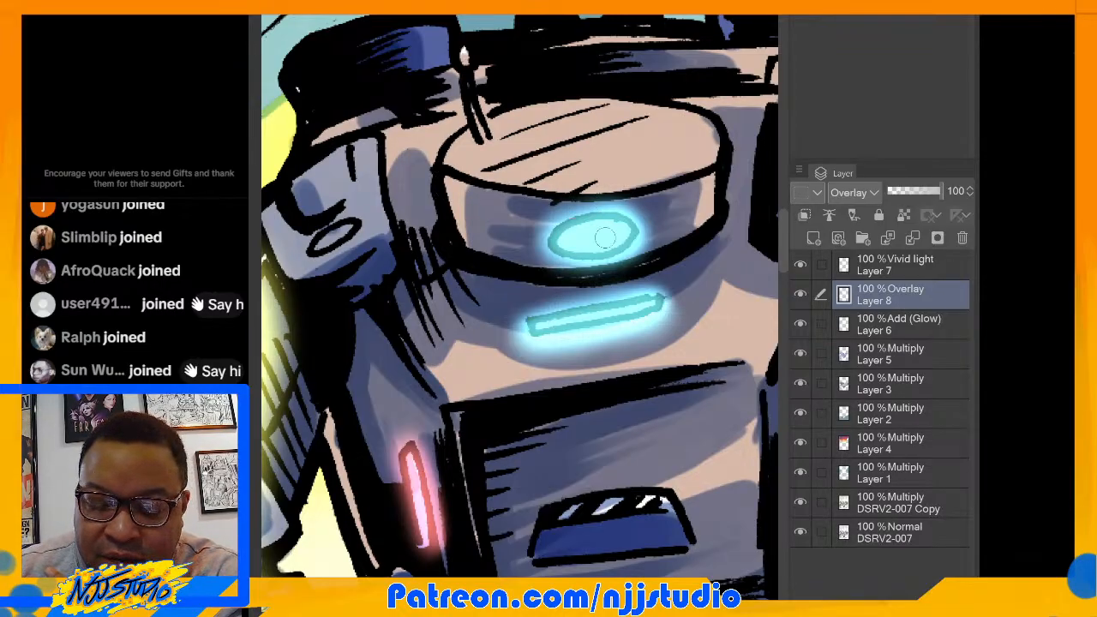
{"action": "left_click_drag", "start_coordinate": [690, 183], "coordinate": [689, 229]}
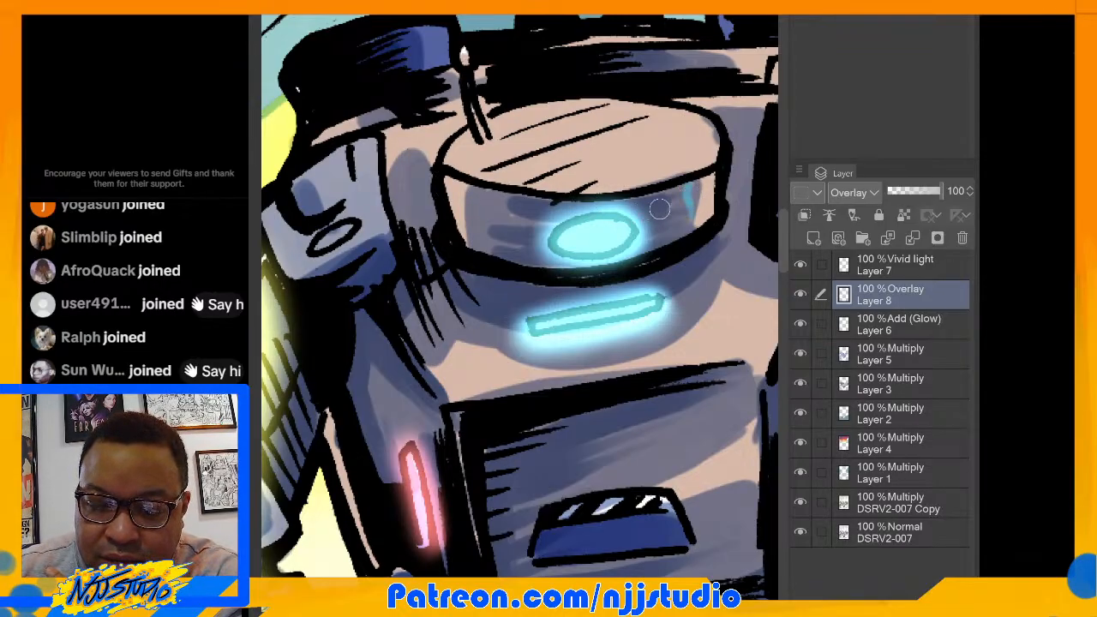
{"action": "left_click_drag", "start_coordinate": [649, 199], "coordinate": [701, 182]}
{"action": "left_click_drag", "start_coordinate": [478, 205], "coordinate": [561, 215]}
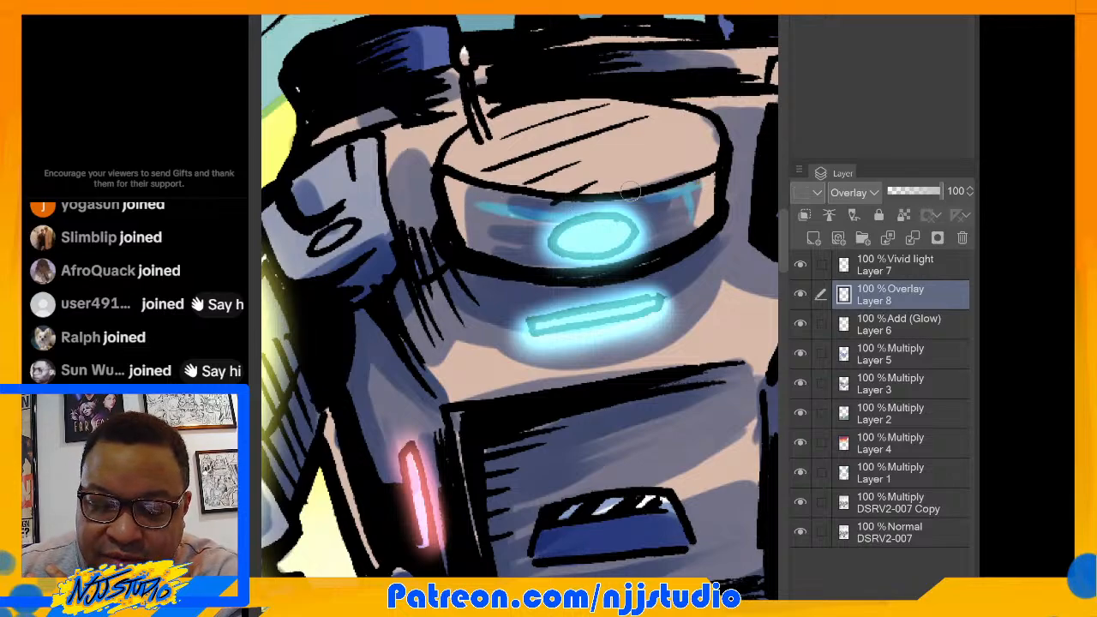
{"action": "mouse_move", "coordinate": [474, 229]}
{"action": "left_mouse_down"}
{"action": "mouse_move", "coordinate": [539, 232]}
{"action": "mouse_move", "coordinate": [561, 259]}
{"action": "left_mouse_up"}
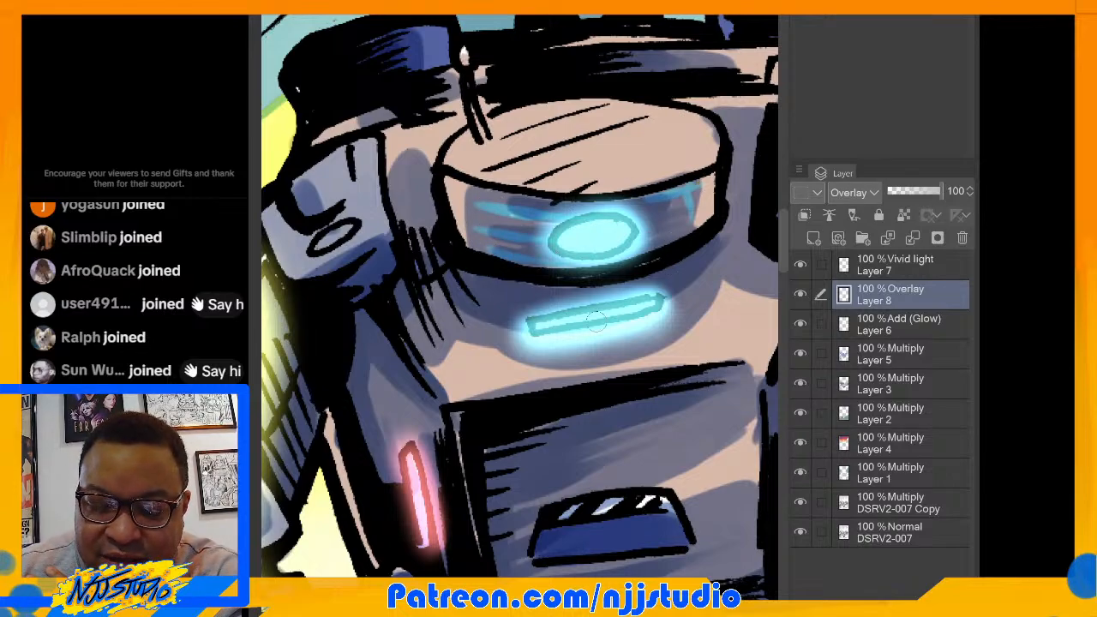
Step: Paint cyan reflected light along the grey robot's chest edge and side corners, and soften it together with the head band's strokes
{"action": "mouse_move", "coordinate": [462, 391]}
{"action": "left_mouse_down"}
{"action": "mouse_move", "coordinate": [719, 344]}
{"action": "mouse_move", "coordinate": [466, 387]}
{"action": "mouse_move", "coordinate": [749, 350]}
{"action": "left_mouse_up"}
{"action": "left_click_drag", "start_coordinate": [664, 364], "coordinate": [743, 359]}
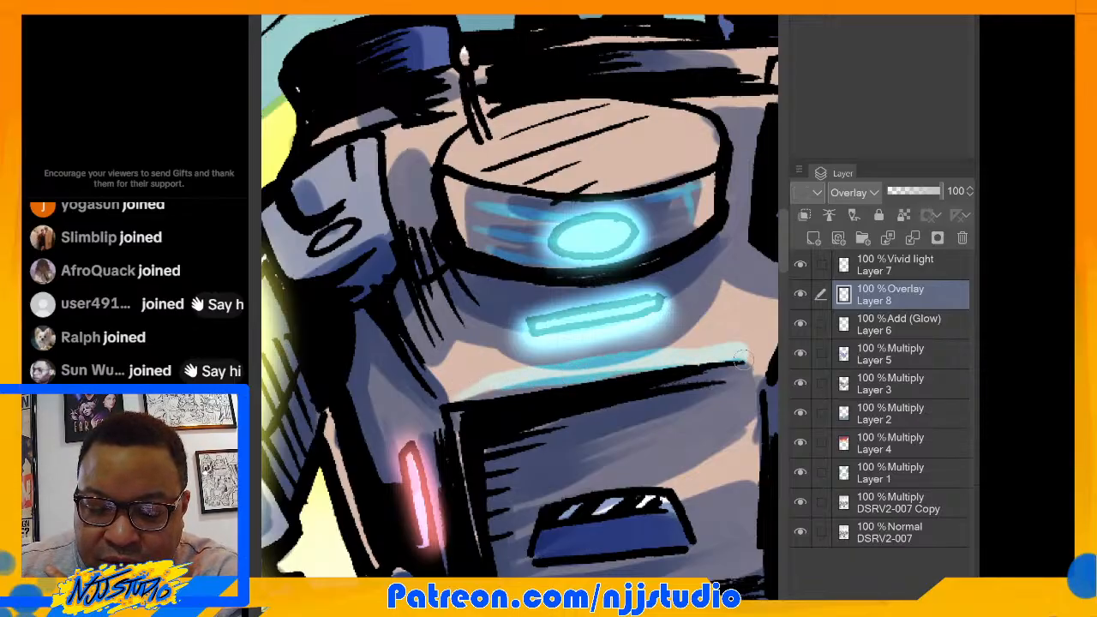
{"action": "mouse_move", "coordinate": [494, 391]}
{"action": "left_mouse_down"}
{"action": "mouse_move", "coordinate": [600, 384]}
{"action": "mouse_move", "coordinate": [456, 400]}
{"action": "mouse_move", "coordinate": [427, 340]}
{"action": "left_mouse_up"}
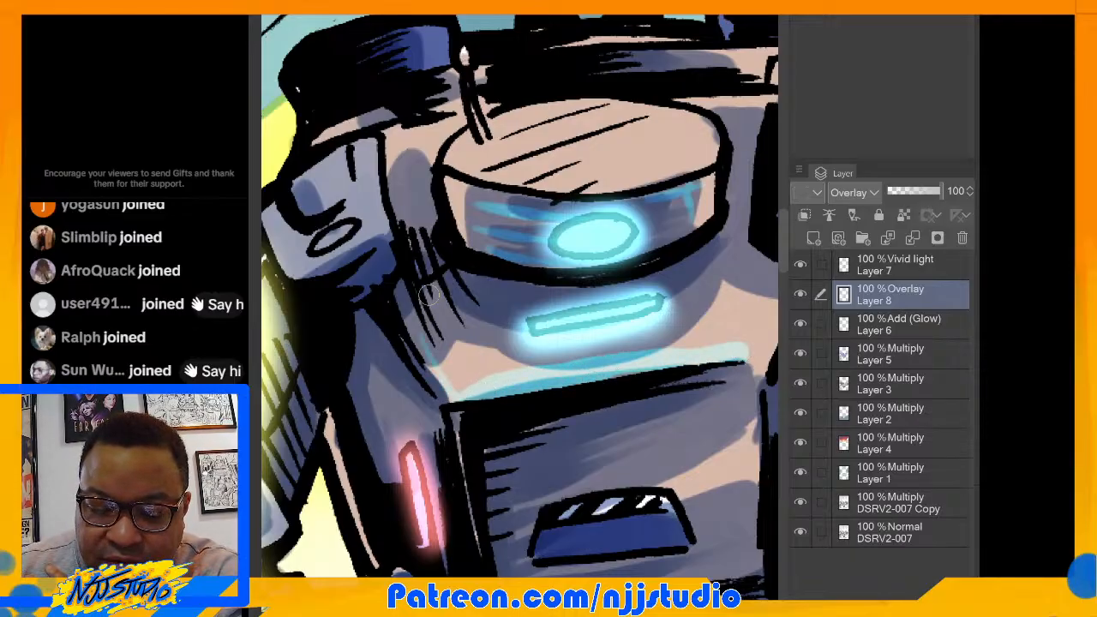
{"action": "left_click_drag", "start_coordinate": [766, 274], "coordinate": [703, 261]}
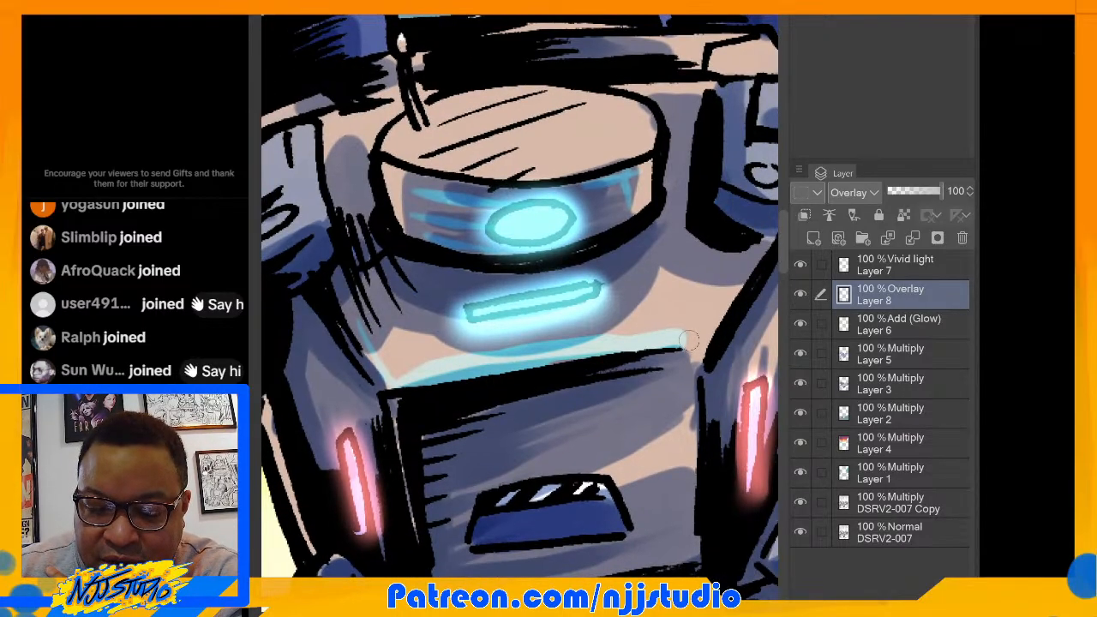
{"action": "mouse_move", "coordinate": [689, 341]}
{"action": "left_mouse_down"}
{"action": "mouse_move", "coordinate": [711, 314]}
{"action": "mouse_move", "coordinate": [690, 350]}
{"action": "mouse_move", "coordinate": [748, 270]}
{"action": "mouse_move", "coordinate": [690, 353]}
{"action": "mouse_move", "coordinate": [679, 342]}
{"action": "mouse_move", "coordinate": [706, 332]}
{"action": "mouse_move", "coordinate": [755, 238]}
{"action": "left_mouse_up"}
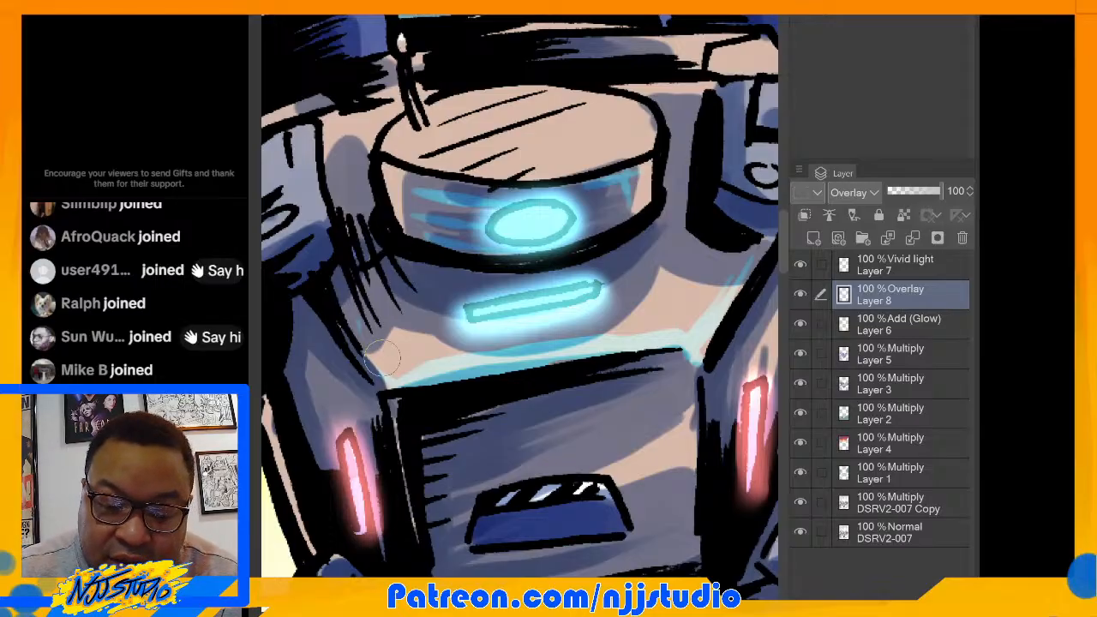
{"action": "left_click_drag", "start_coordinate": [421, 373], "coordinate": [651, 336]}
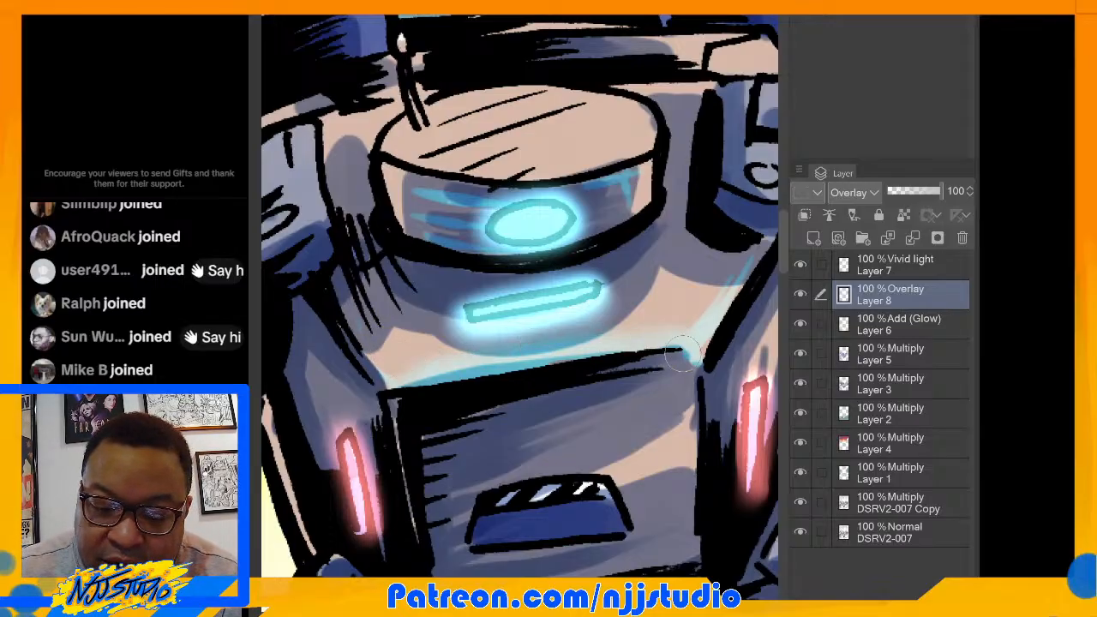
{"action": "mouse_move", "coordinate": [477, 192]}
{"action": "left_mouse_down"}
{"action": "mouse_move", "coordinate": [444, 197]}
{"action": "mouse_move", "coordinate": [456, 190]}
{"action": "mouse_move", "coordinate": [421, 195]}
{"action": "mouse_move", "coordinate": [441, 221]}
{"action": "mouse_move", "coordinate": [417, 211]}
{"action": "mouse_move", "coordinate": [435, 232]}
{"action": "left_mouse_up"}
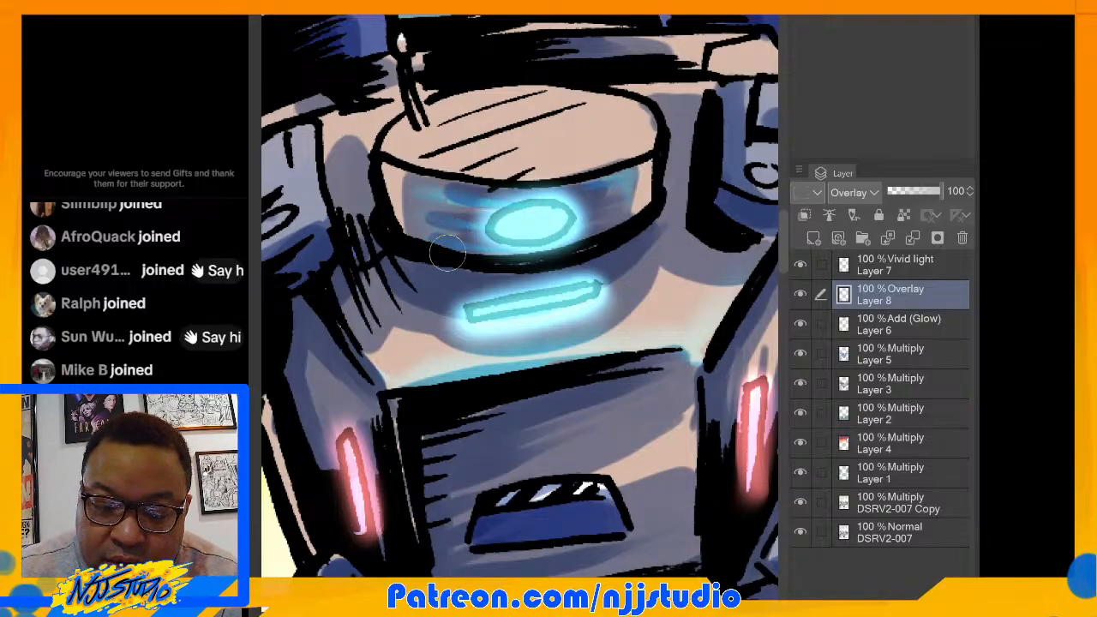
Step: Paint red reflected light on the grey robot's chest edges above its two red side lights
{"action": "scroll", "coordinate": [520, 295], "scroll_direction": "down", "scroll_amount": 3}
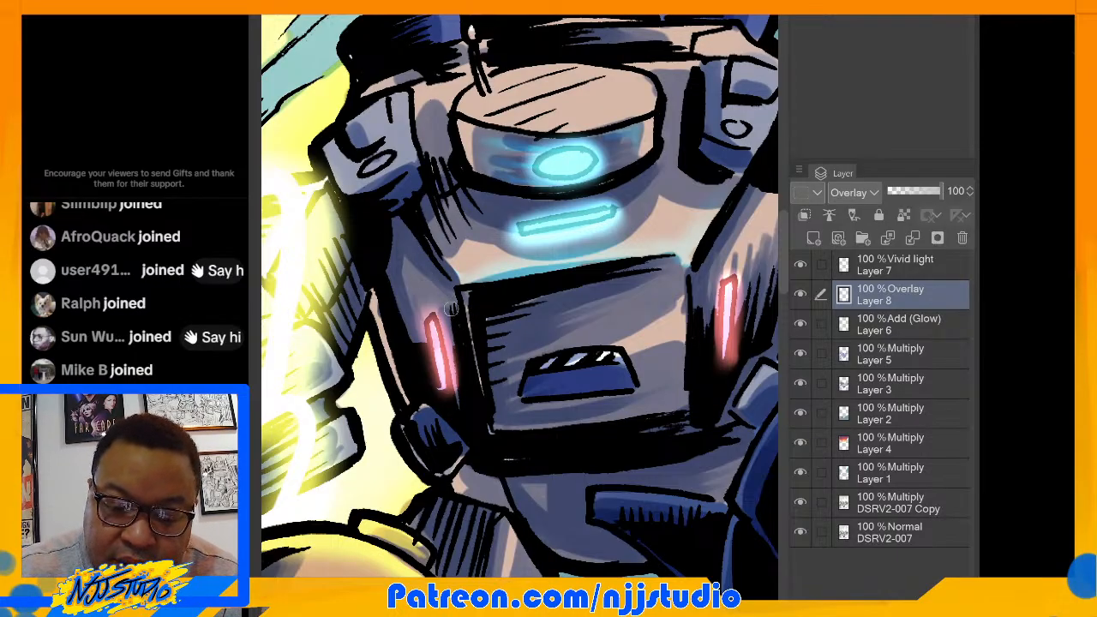
{"action": "left_click_drag", "start_coordinate": [454, 301], "coordinate": [403, 261]}
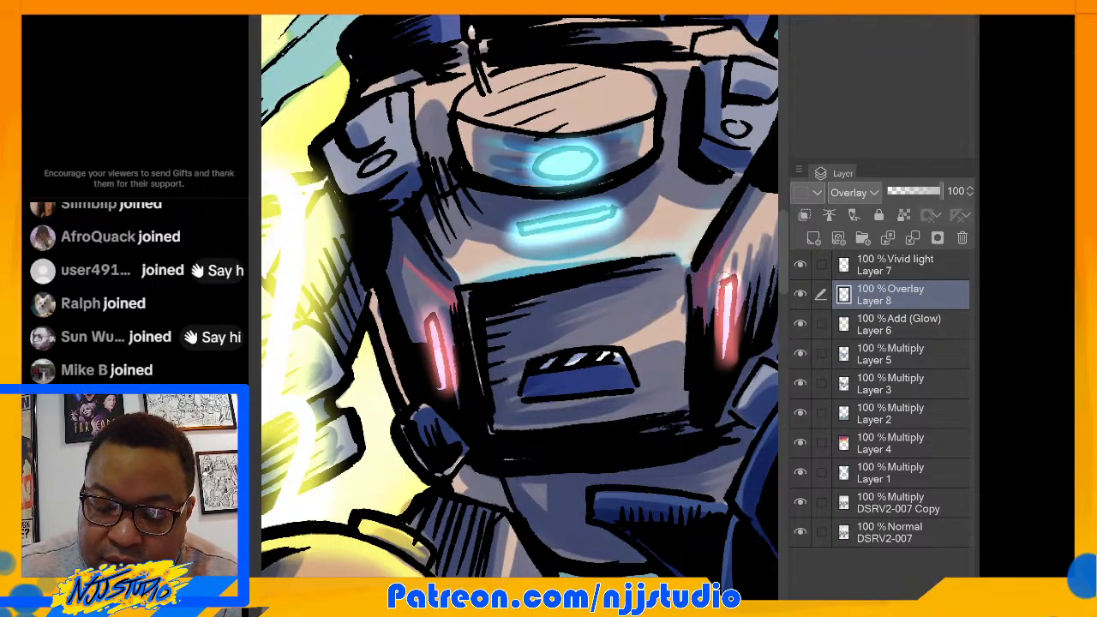
{"action": "left_click_drag", "start_coordinate": [726, 277], "coordinate": [527, 23]}
Step: Paint reflected light along the lower rim of the small magenta sphere above the light-blue glow, tinting it light purple
{"action": "key", "text": "ctrl+minus"}
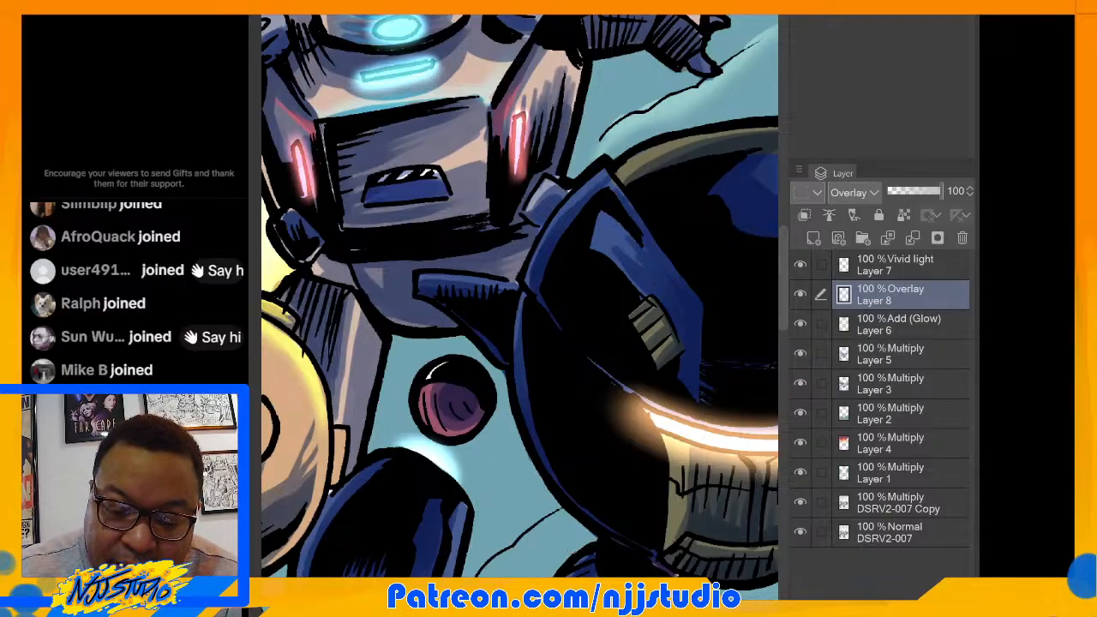
{"action": "left_click_drag", "start_coordinate": [453, 400], "coordinate": [458, 358]}
{"action": "key", "text": "ctrl+plus"}
{"action": "key", "text": "ctrl+plus"}
{"action": "left_click_drag", "start_coordinate": [497, 91], "coordinate": [511, 222]}
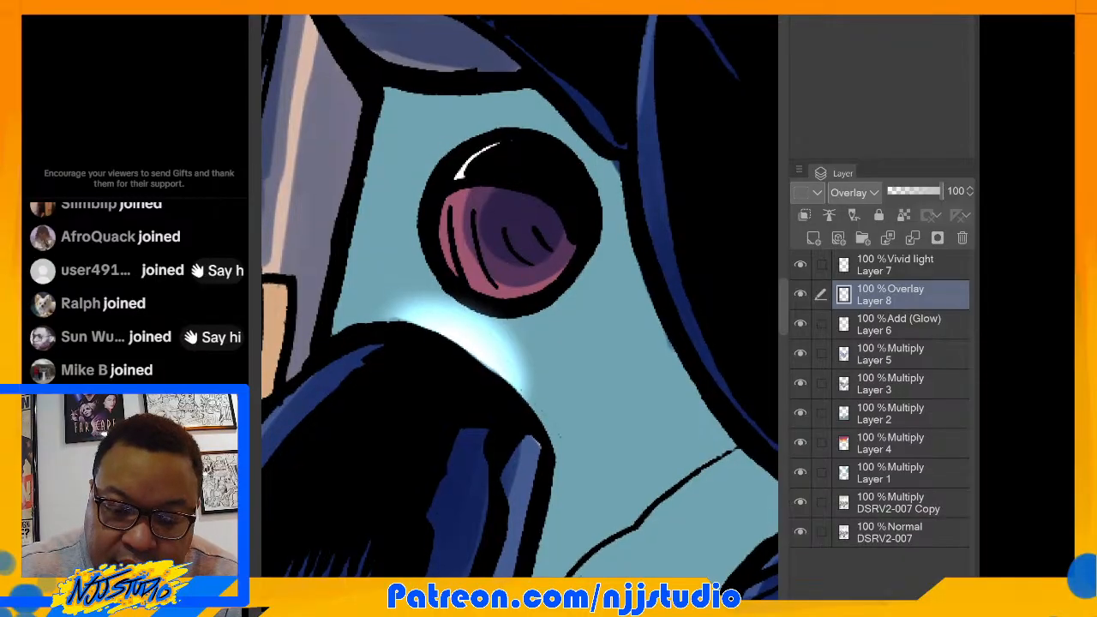
{"action": "mouse_move", "coordinate": [442, 214]}
{"action": "left_mouse_down"}
{"action": "mouse_move", "coordinate": [477, 287]}
{"action": "mouse_move", "coordinate": [464, 278]}
{"action": "mouse_move", "coordinate": [549, 269]}
{"action": "mouse_move", "coordinate": [580, 247]}
{"action": "left_mouse_up"}
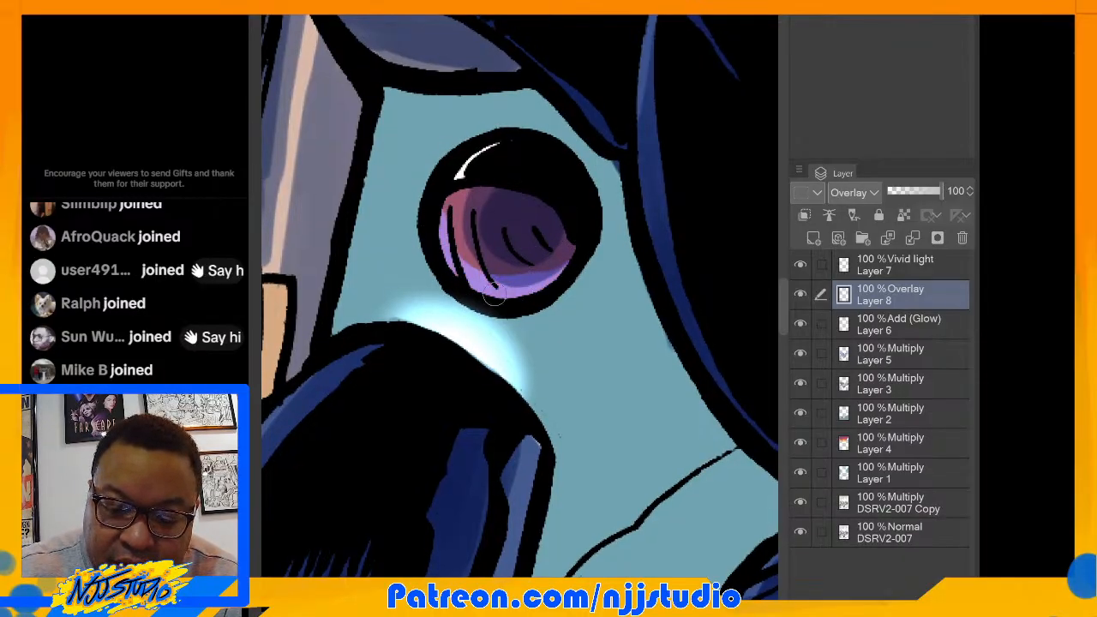
{"action": "left_click_drag", "start_coordinate": [453, 255], "coordinate": [454, 242]}
Step: Paint reflected light from the orange visor on the dark-blue robot's mouth grille edges and the inner edge of its blue face panel
{"action": "left_click_drag", "start_coordinate": [703, 480], "coordinate": [261, 164]}
{"action": "left_click_drag", "start_coordinate": [522, 294], "coordinate": [442, 317]}
{"action": "mouse_move", "coordinate": [703, 137]}
{"action": "left_mouse_down"}
{"action": "mouse_move", "coordinate": [406, 63]}
{"action": "mouse_move", "coordinate": [269, 209]}
{"action": "mouse_move", "coordinate": [660, 416]}
{"action": "mouse_move", "coordinate": [731, 553]}
{"action": "mouse_move", "coordinate": [761, 537]}
{"action": "left_mouse_up"}
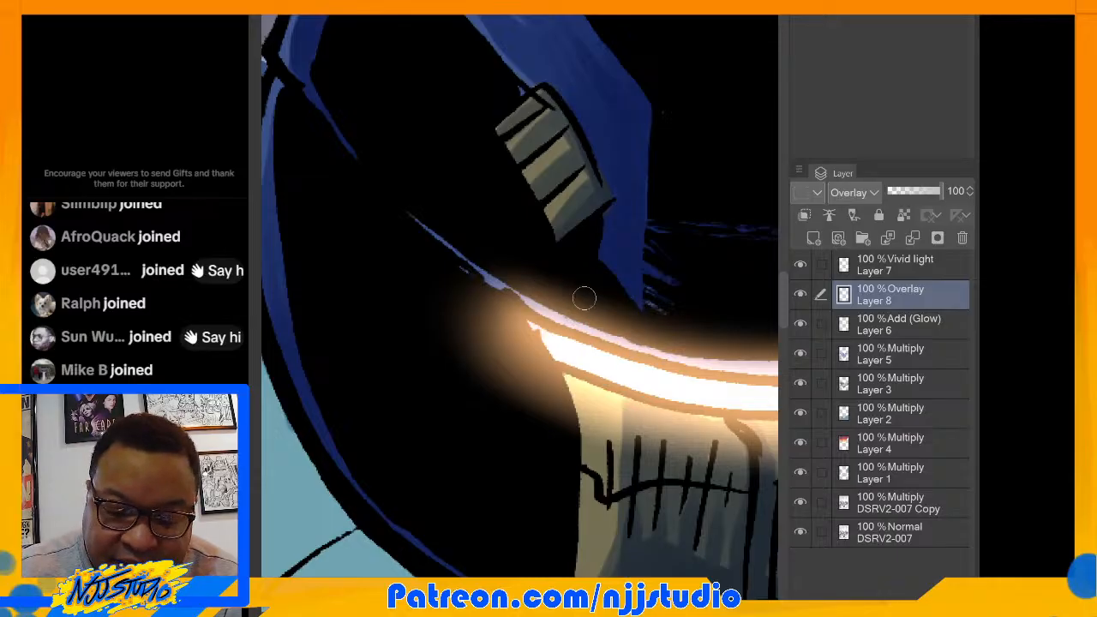
{"action": "left_click_drag", "start_coordinate": [585, 298], "coordinate": [493, 26]}
{"action": "scroll", "coordinate": [600, 309], "scroll_direction": "down", "scroll_amount": 2}
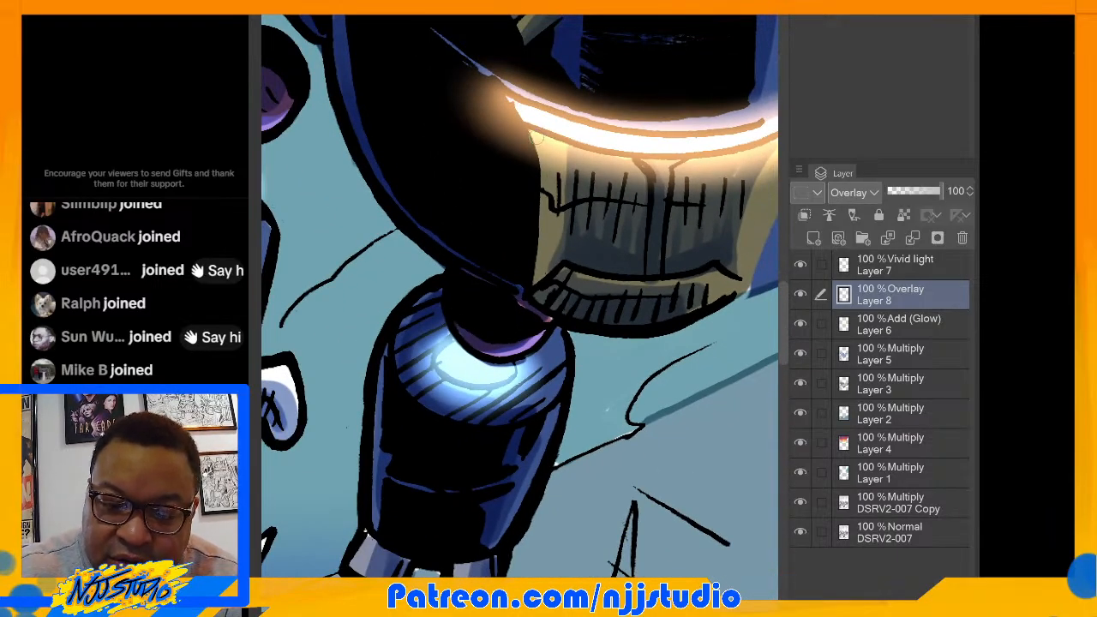
{"action": "left_click_drag", "start_coordinate": [537, 138], "coordinate": [544, 198]}
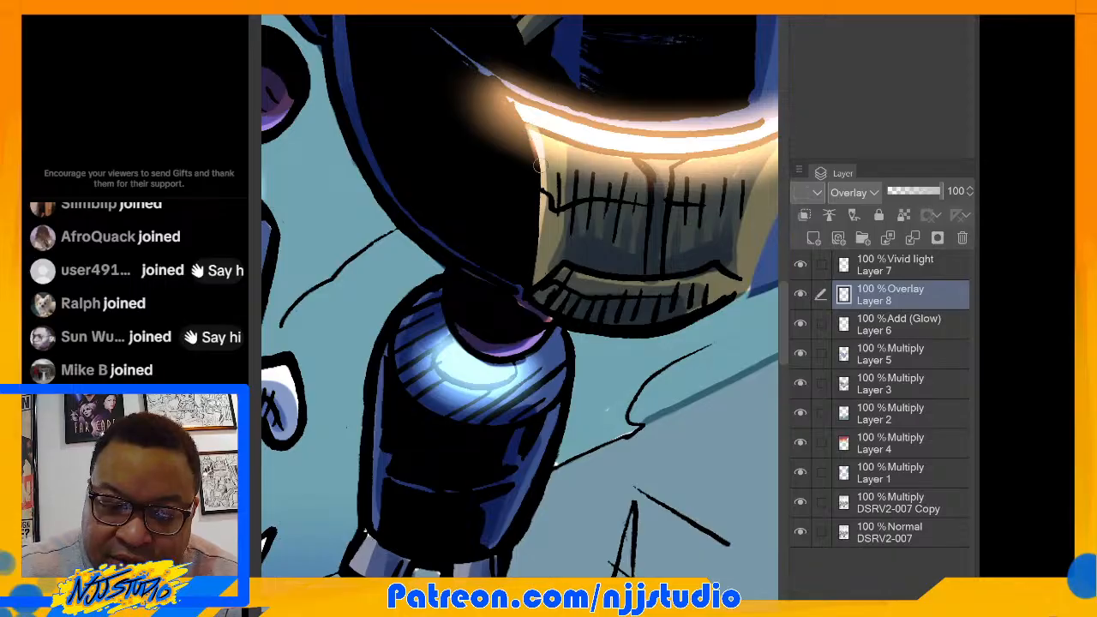
{"action": "left_click_drag", "start_coordinate": [745, 159], "coordinate": [711, 325]}
{"action": "left_click_drag", "start_coordinate": [541, 266], "coordinate": [551, 129]}
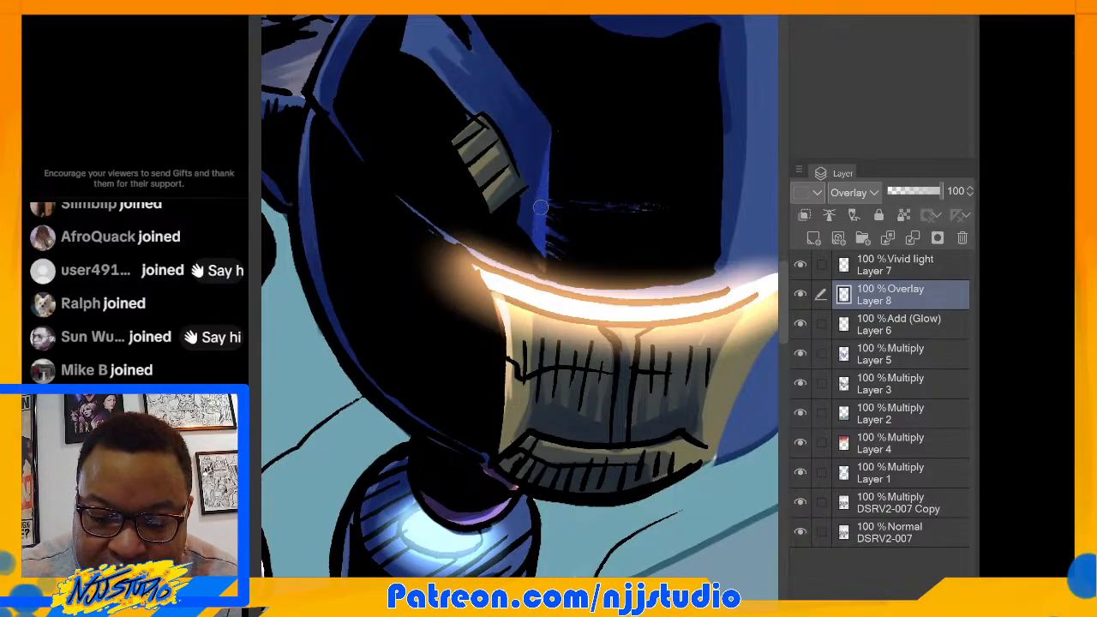
{"action": "left_click_drag", "start_coordinate": [535, 245], "coordinate": [549, 137]}
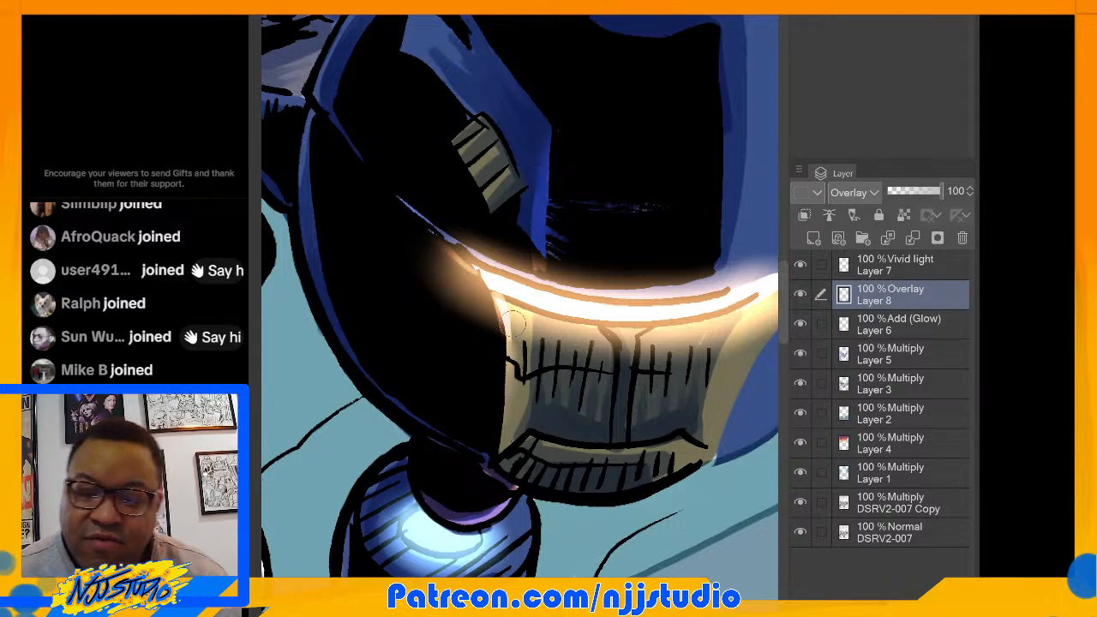
Step: Check the sunburst sky on Layer 4 by hiding and showing it, and set that layer's opacity to 96%
{"action": "scroll", "coordinate": [510, 324], "scroll_direction": "down", "scroll_amount": 6}
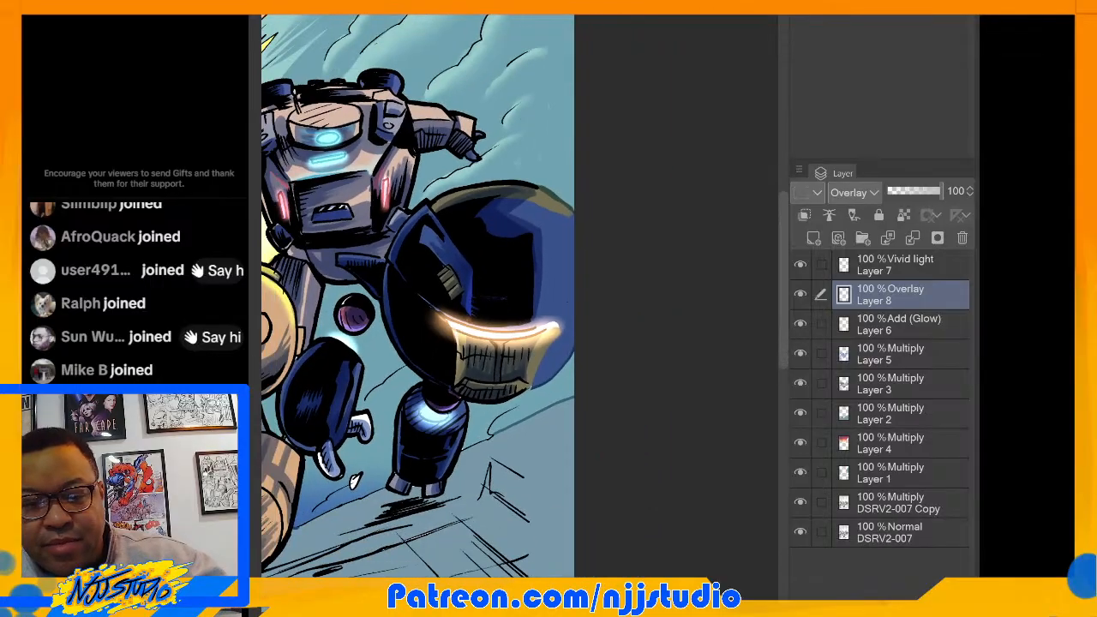
{"action": "scroll", "coordinate": [519, 307], "scroll_direction": "down", "scroll_amount": 3}
{"action": "scroll", "coordinate": [519, 307], "scroll_direction": "left", "scroll_amount": 3}
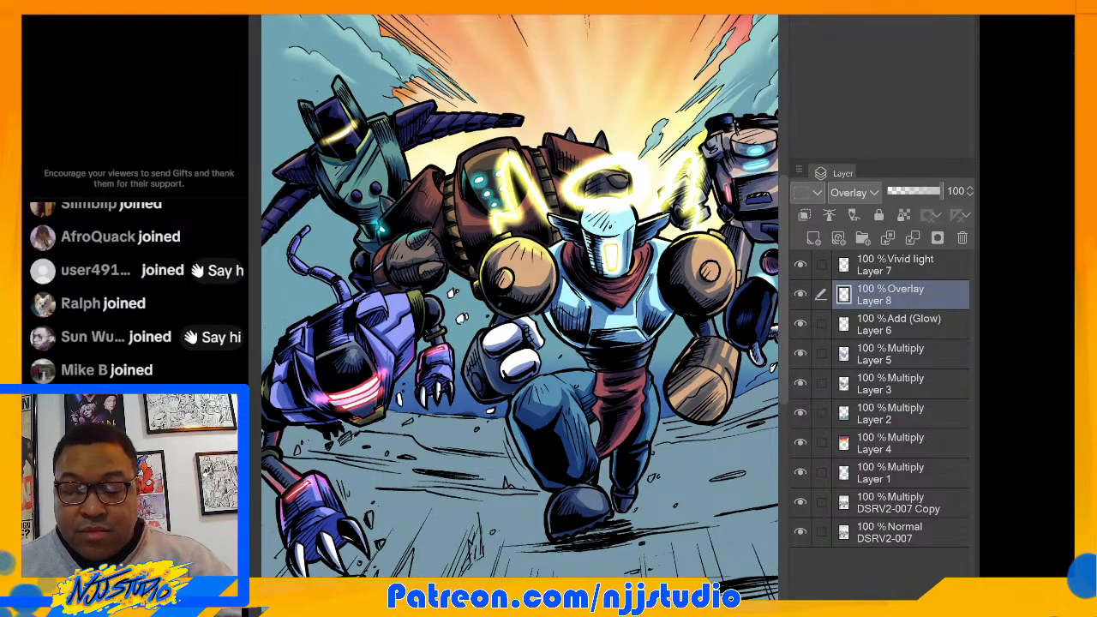
{"action": "scroll", "coordinate": [519, 307], "scroll_direction": "right", "scroll_amount": 3}
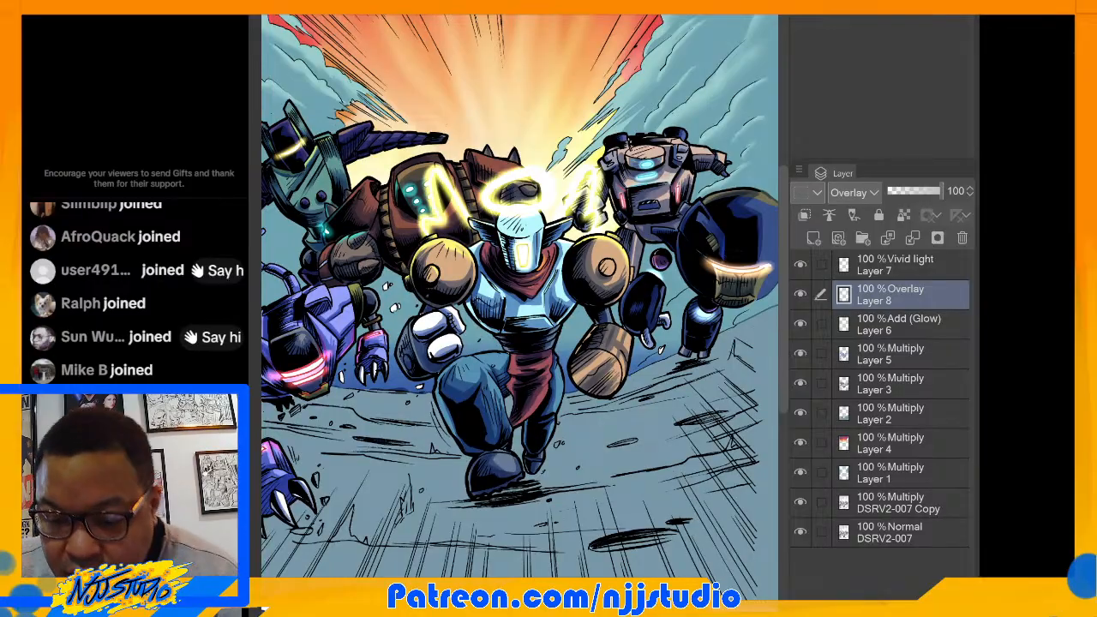
{"action": "left_click_drag", "start_coordinate": [519, 307], "coordinate": [524, 382]}
{"action": "left_click", "coordinate": [907, 323]}
{"action": "left_click", "coordinate": [904, 439]}
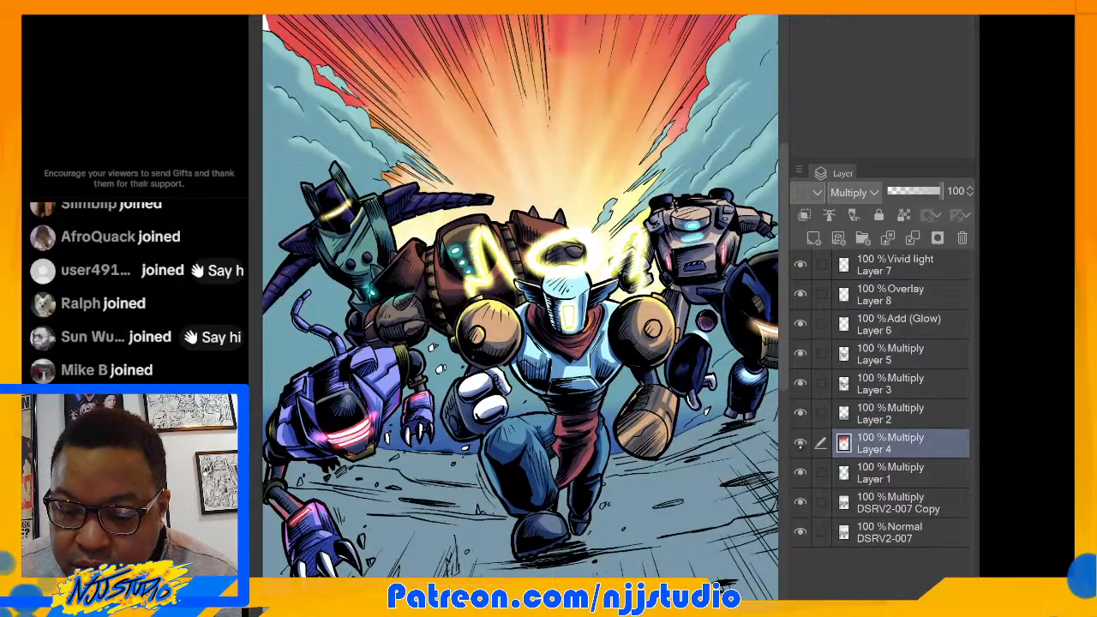
{"action": "left_click", "coordinate": [800, 442]}
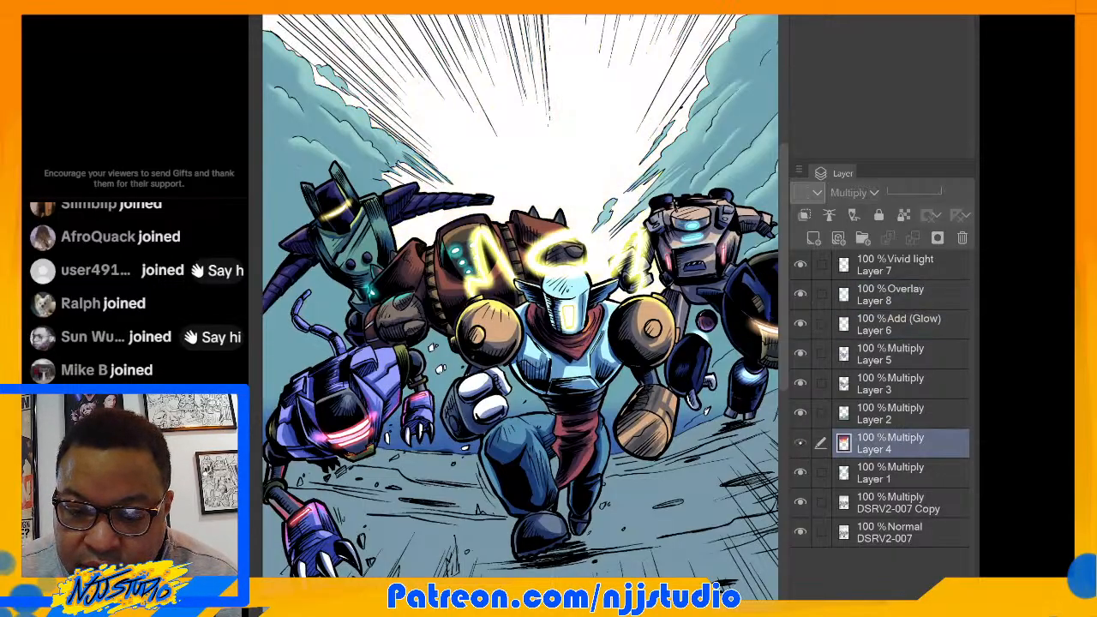
{"action": "left_click", "coordinate": [801, 443]}
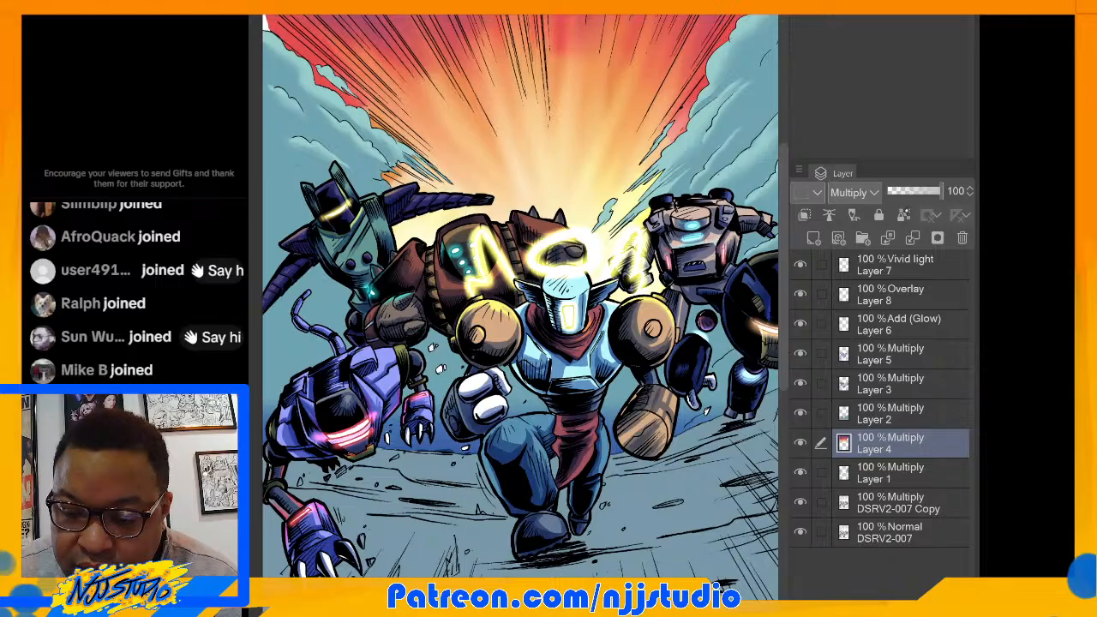
{"action": "left_click", "coordinate": [933, 193]}
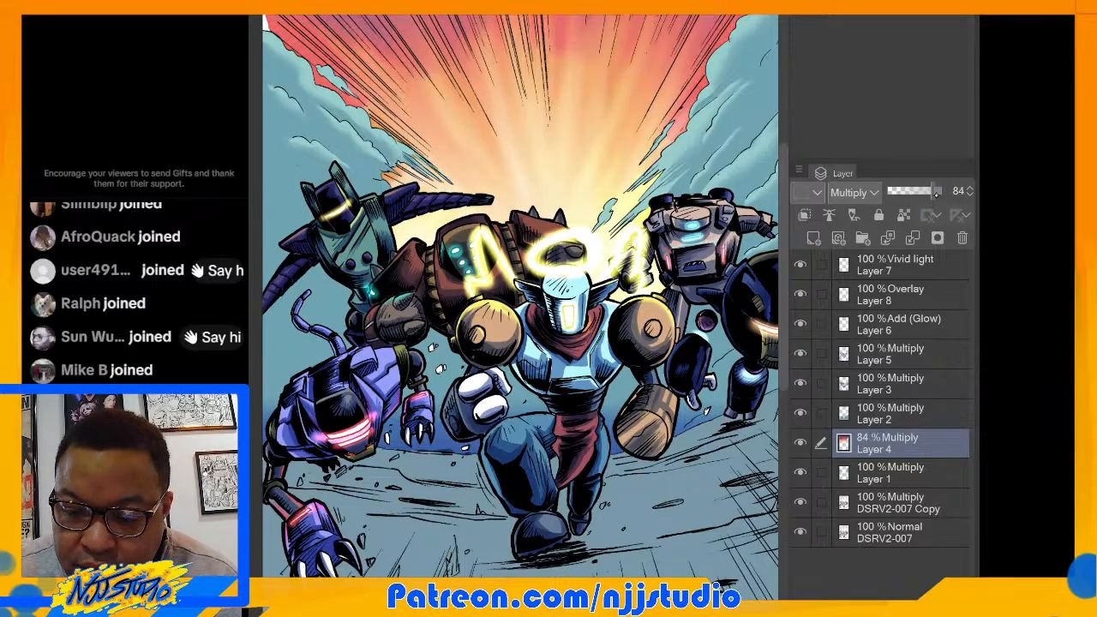
{"action": "left_click_drag", "start_coordinate": [936, 191], "coordinate": [938, 191]}
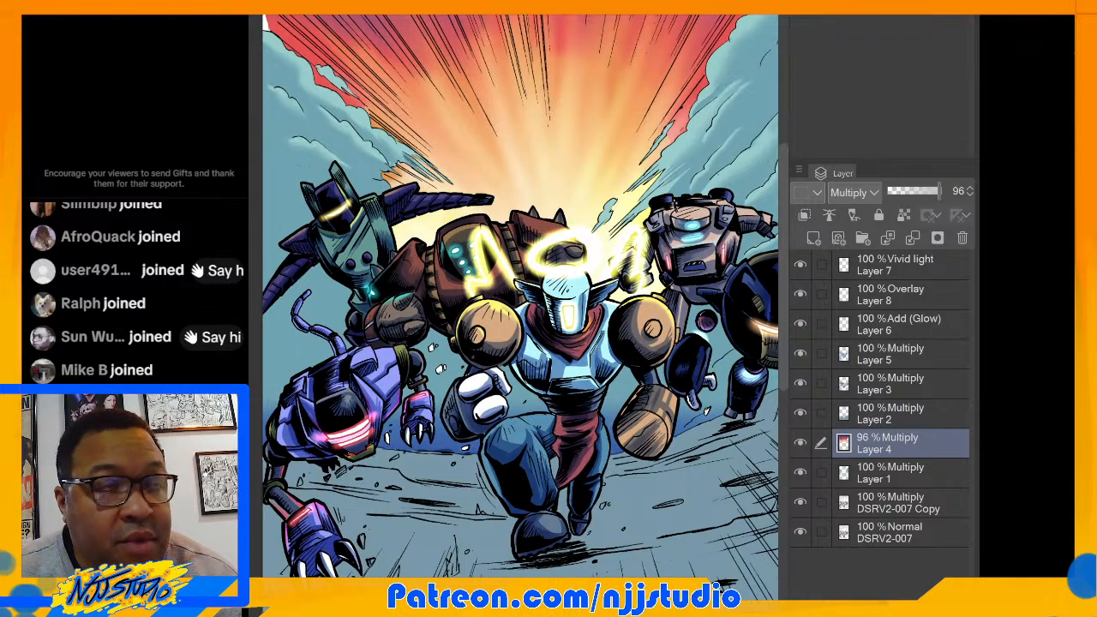
Step: Examine the whole page, from the sunburst sky down through the robots to the unshaded ground
{"action": "scroll", "coordinate": [520, 307], "scroll_direction": "down", "scroll_amount": 1}
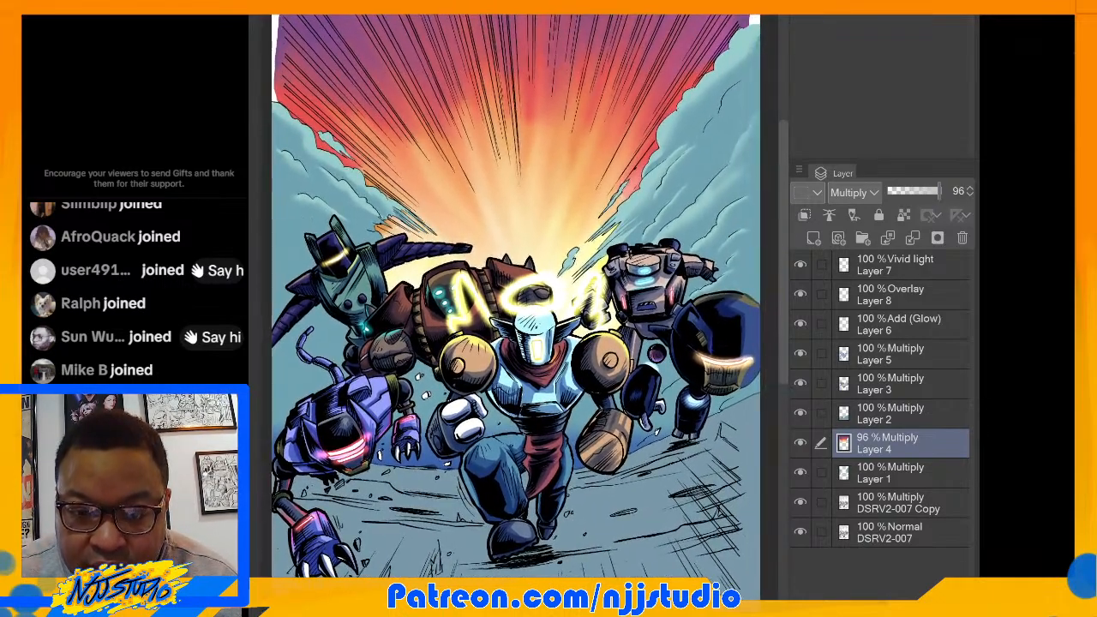
{"action": "scroll", "coordinate": [521, 307], "scroll_direction": "up", "scroll_amount": 3}
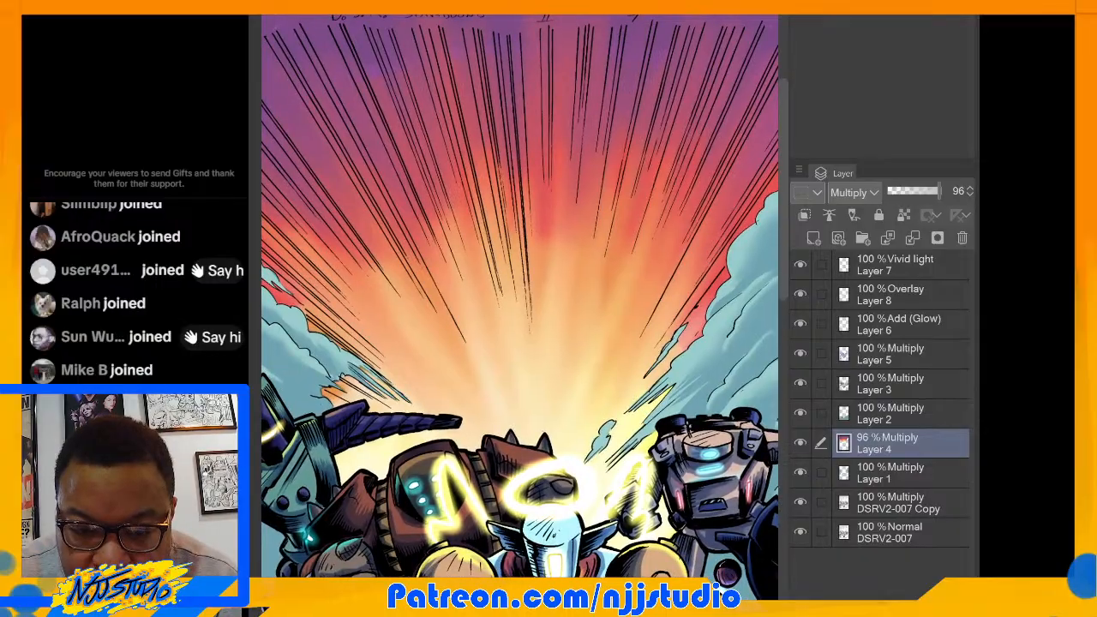
{"action": "scroll", "coordinate": [521, 307], "scroll_direction": "down", "scroll_amount": 5}
{"action": "scroll", "coordinate": [521, 307], "scroll_direction": "up", "scroll_amount": 1}
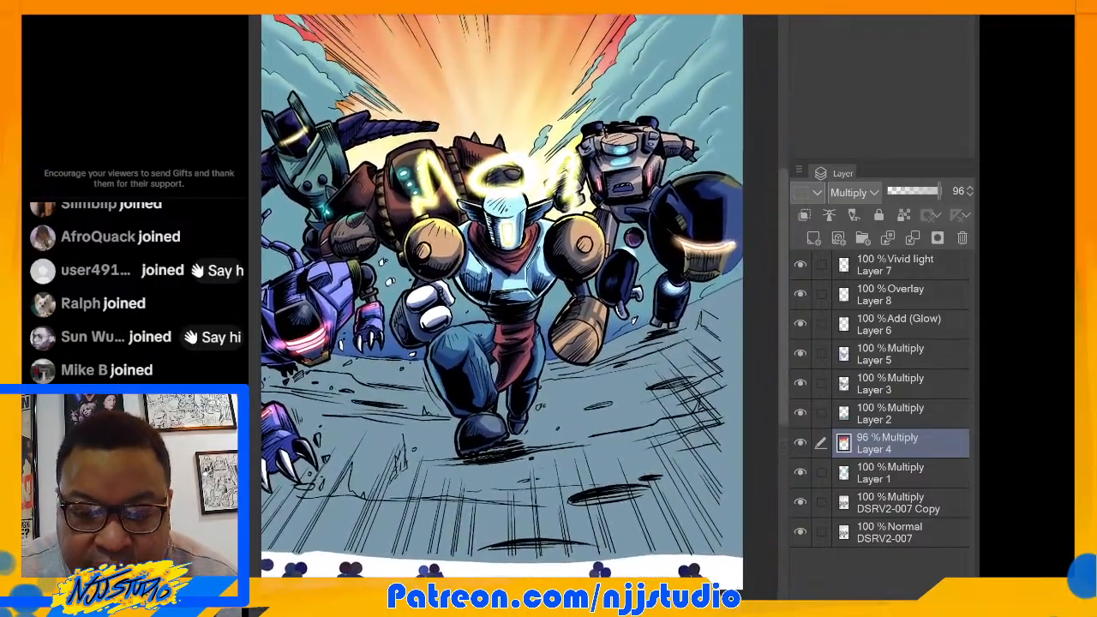
{"action": "scroll", "coordinate": [521, 306], "scroll_direction": "up", "scroll_amount": 3}
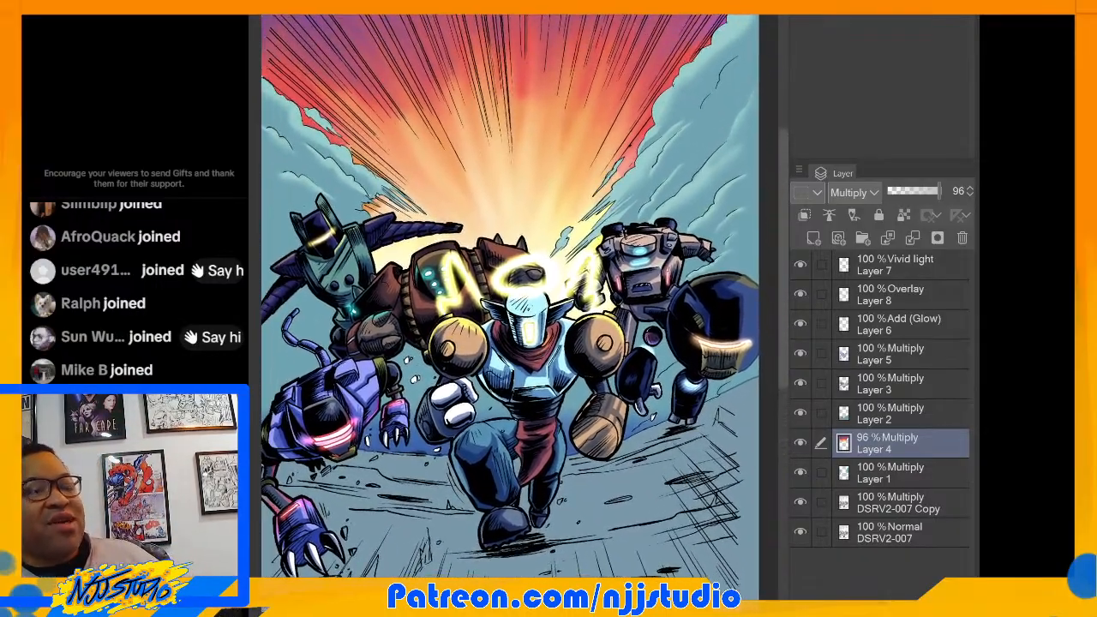
{"action": "left_click_drag", "start_coordinate": [520, 307], "coordinate": [554, 322]}
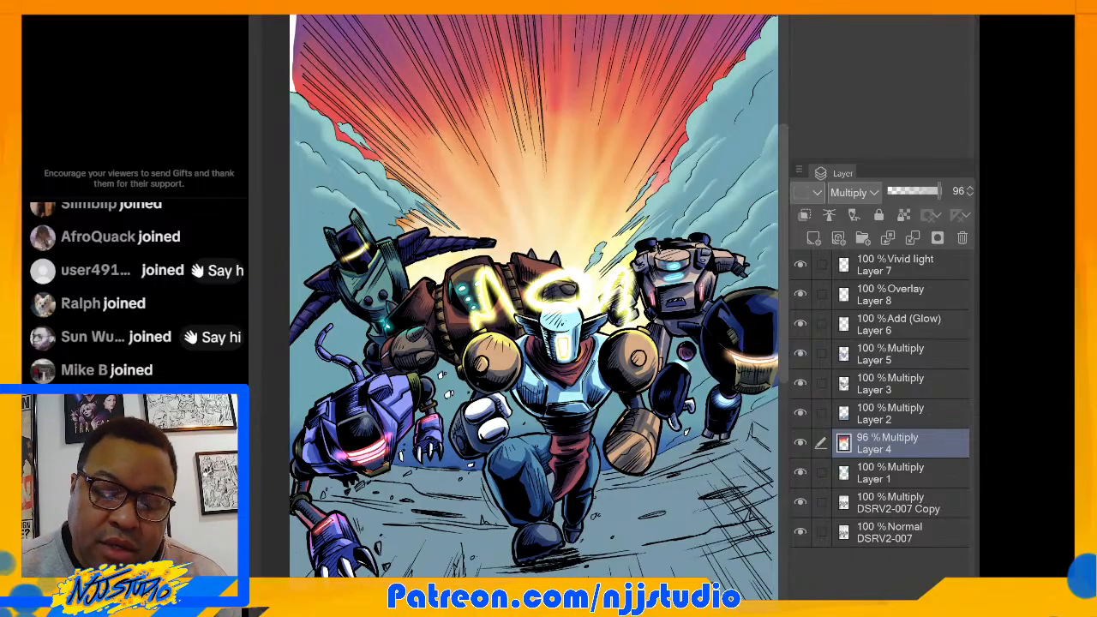
{"action": "scroll", "coordinate": [534, 309], "scroll_direction": "up", "scroll_amount": 3}
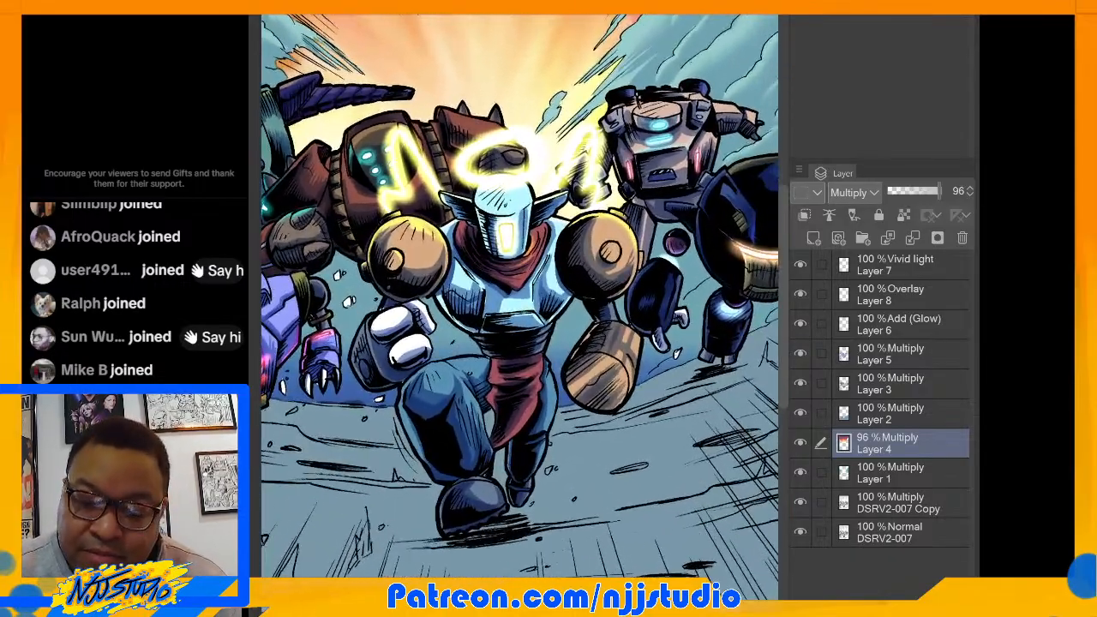
{"action": "scroll", "coordinate": [520, 309], "scroll_direction": "up", "scroll_amount": 2}
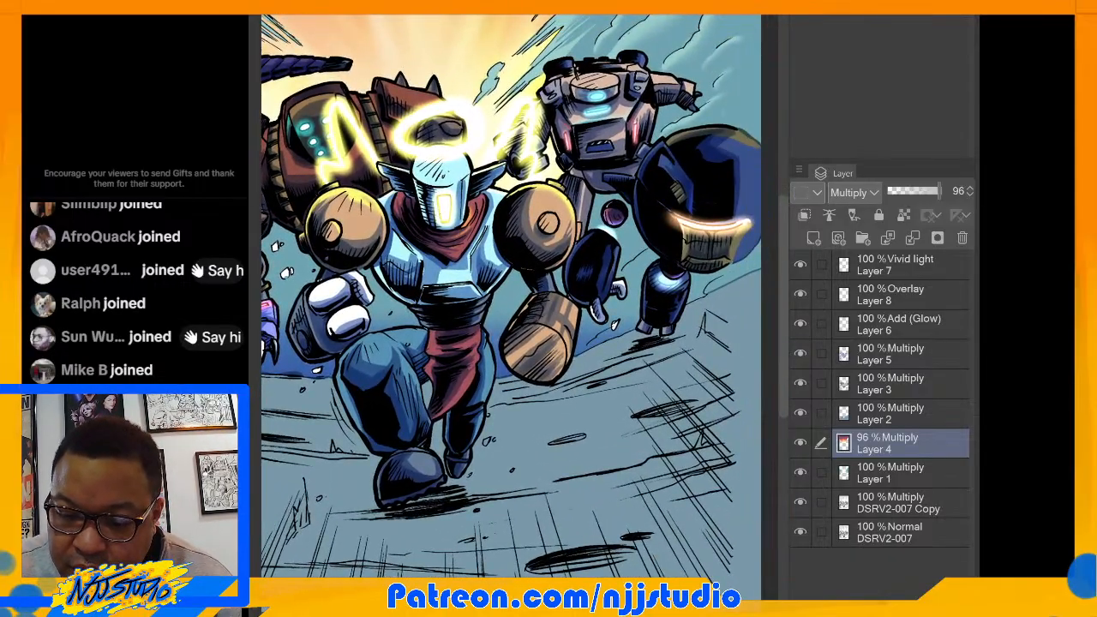
Step: Hide and show Layer 2 and Layer 3 in turn to check which artwork each one holds
{"action": "left_click", "coordinate": [881, 480]}
{"action": "left_click", "coordinate": [890, 409]}
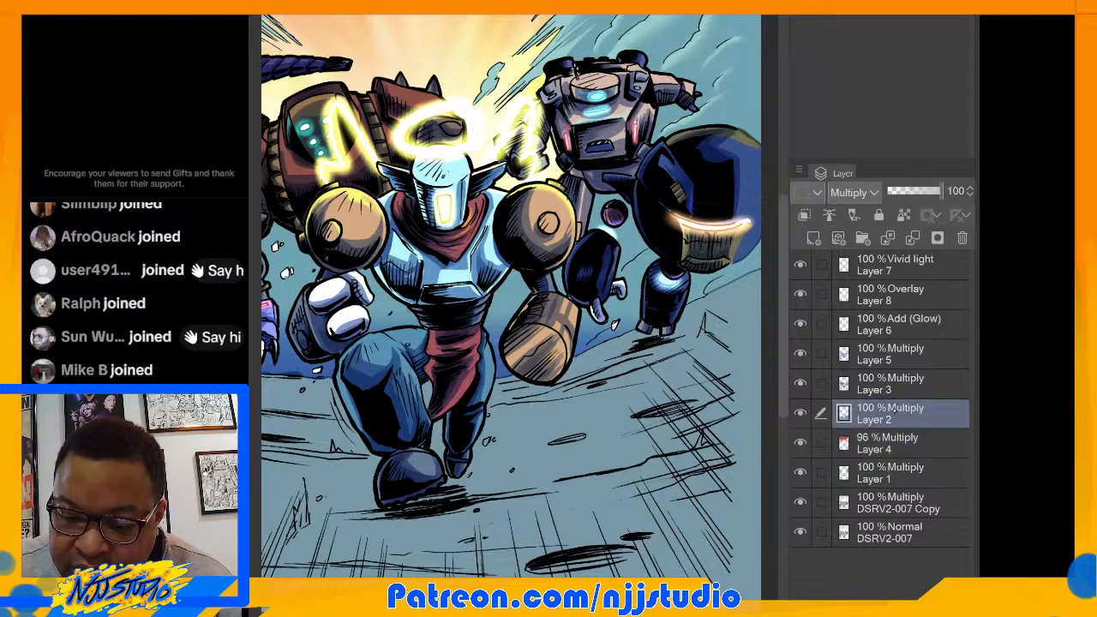
{"action": "left_click", "coordinate": [800, 412]}
{"action": "left_click", "coordinate": [801, 412]}
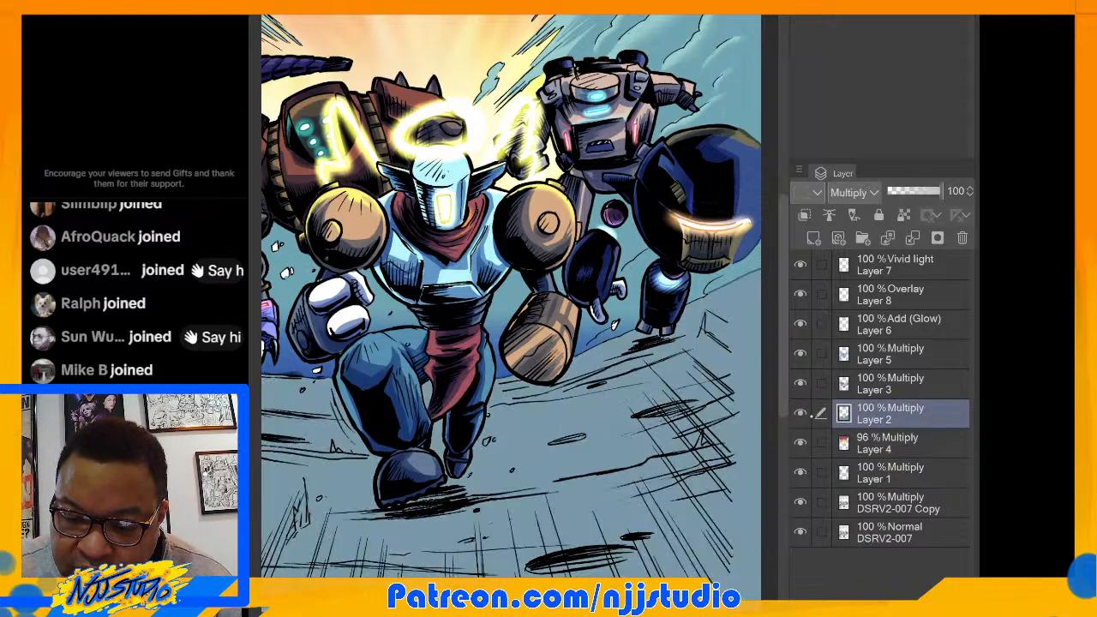
{"action": "left_click", "coordinate": [899, 386]}
{"action": "left_click", "coordinate": [801, 383]}
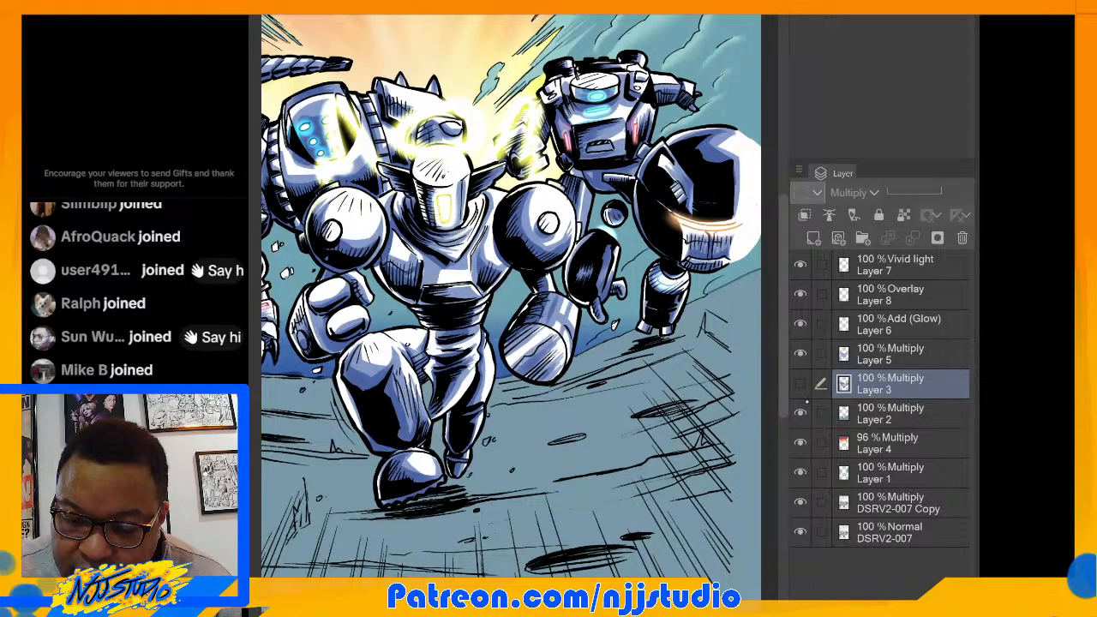
{"action": "left_click", "coordinate": [801, 383]}
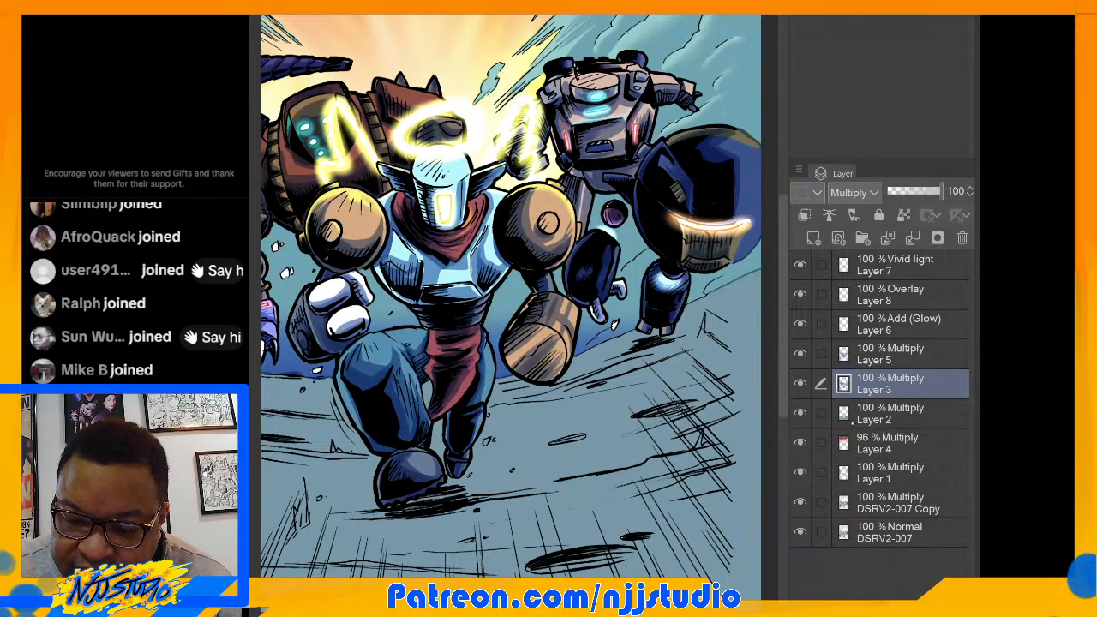
Step: Create a new layer directly above Layer 2 and set its blending mode to Multiply
{"action": "left_click", "coordinate": [904, 410]}
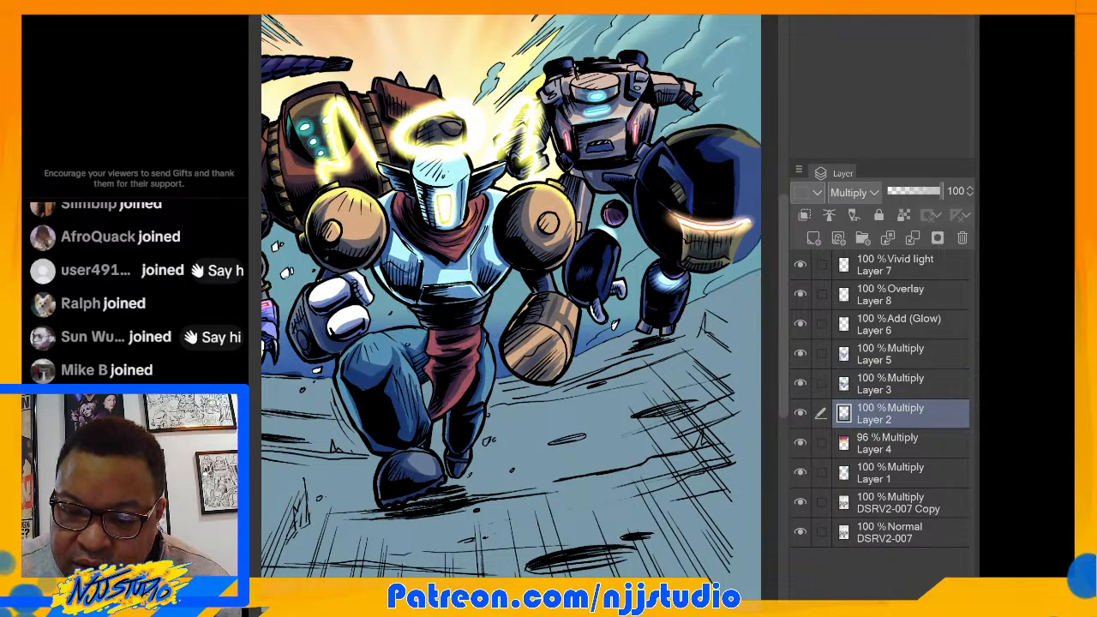
{"action": "key", "text": "ctrl+shift+n"}
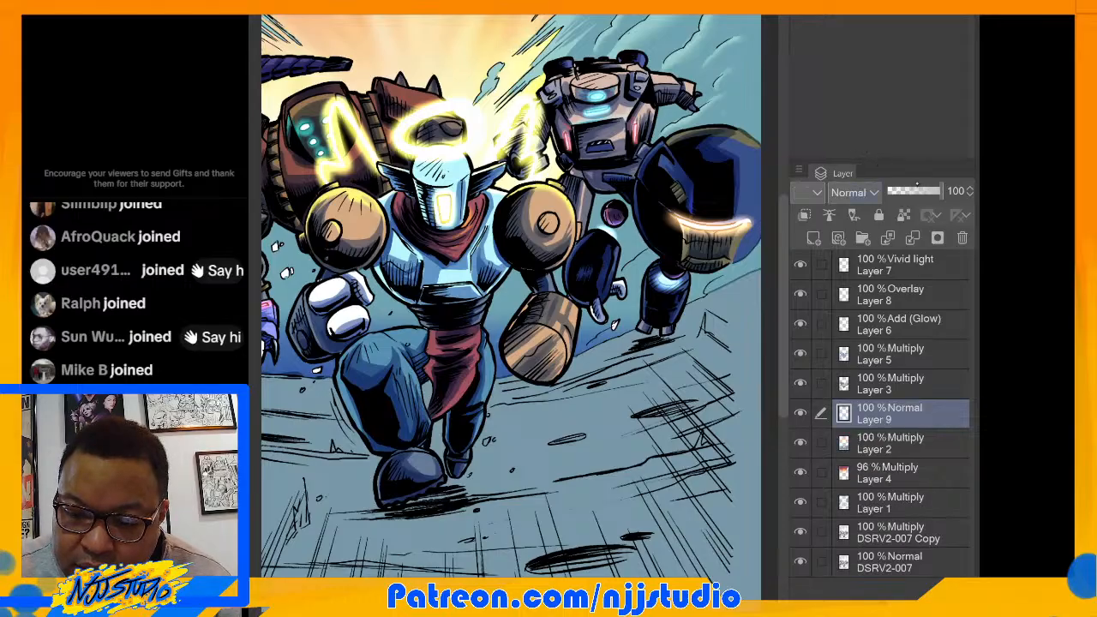
{"action": "left_click", "coordinate": [859, 254]}
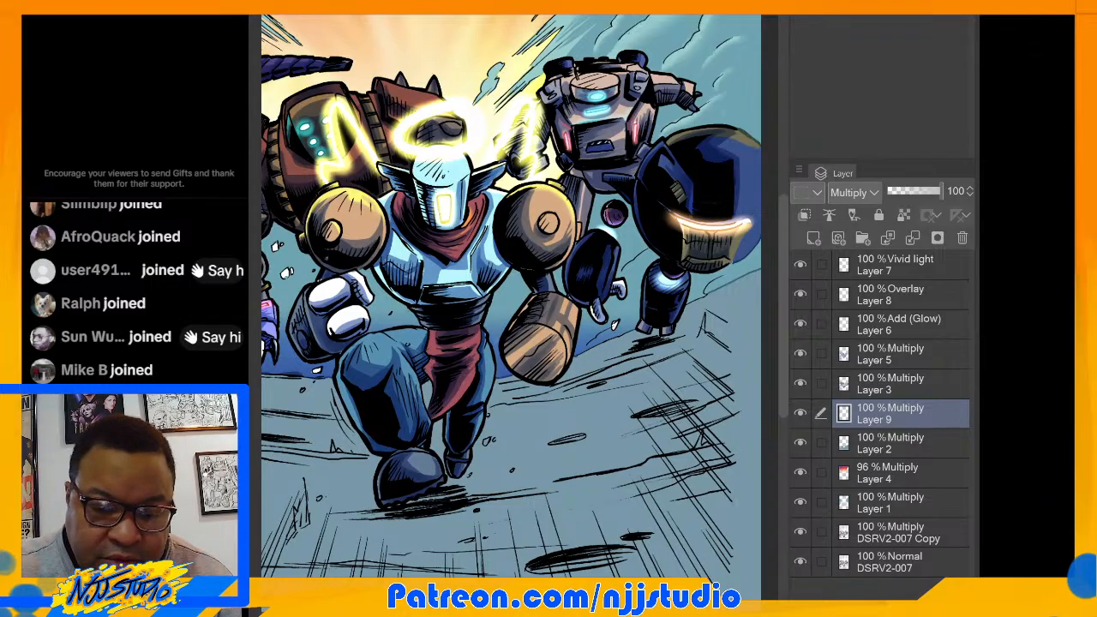
Step: Paint dark shading inside the large hatched oval and the small mark beside it on the ground ahead of the central robot
{"action": "left_click_drag", "start_coordinate": [511, 309], "coordinate": [494, 292]}
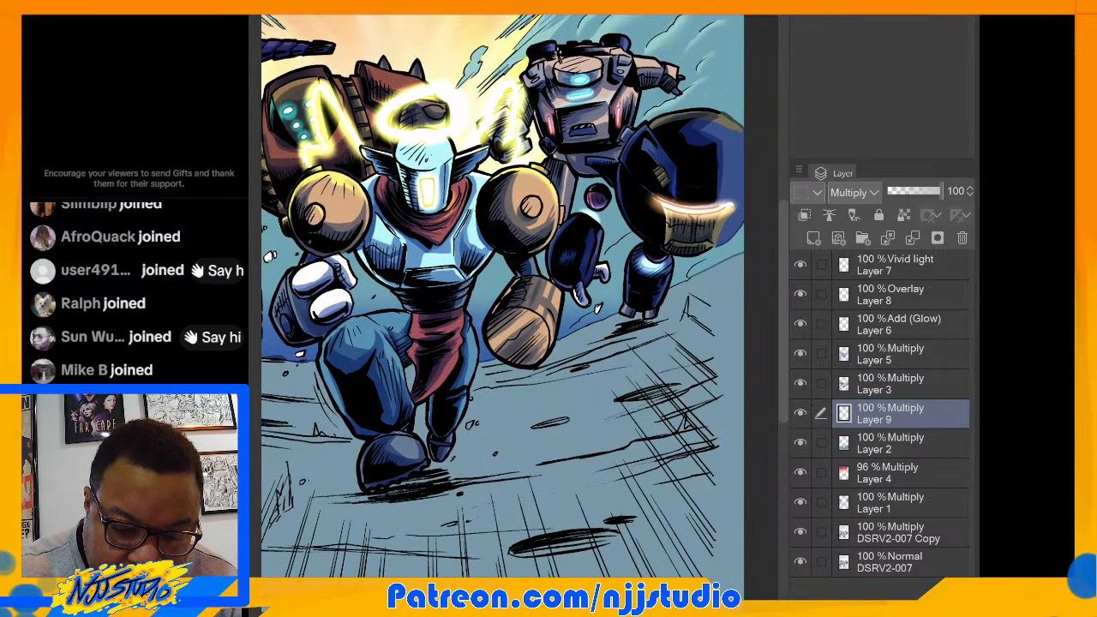
{"action": "left_click_drag", "start_coordinate": [438, 352], "coordinate": [493, 265]}
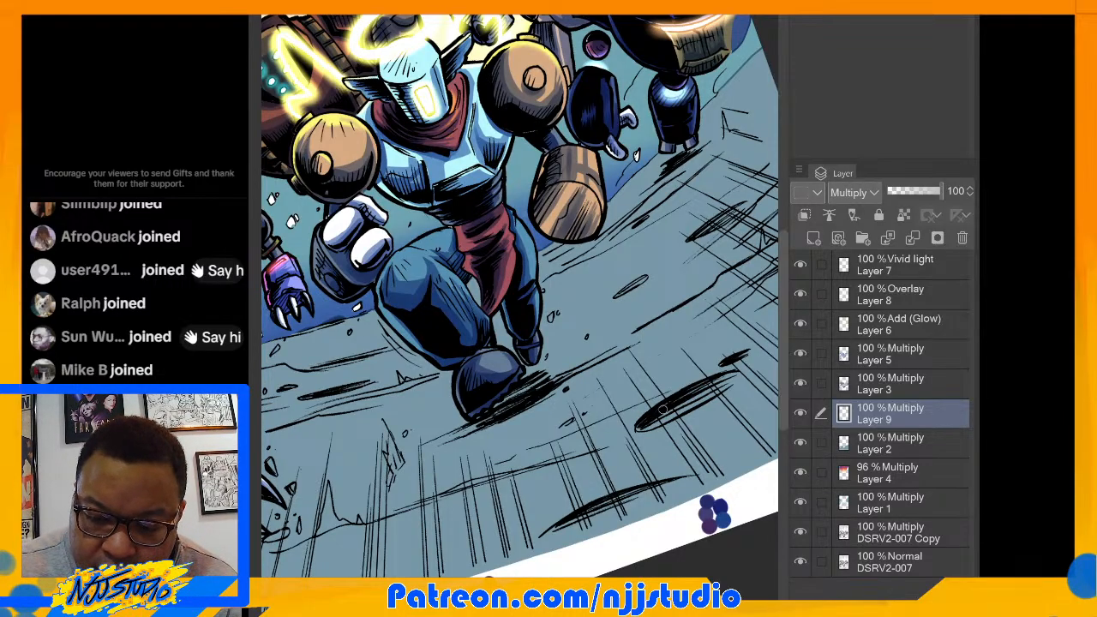
{"action": "mouse_move", "coordinate": [663, 410]}
{"action": "left_mouse_down"}
{"action": "mouse_move", "coordinate": [721, 381]}
{"action": "mouse_move", "coordinate": [695, 407]}
{"action": "mouse_move", "coordinate": [719, 382]}
{"action": "left_mouse_up"}
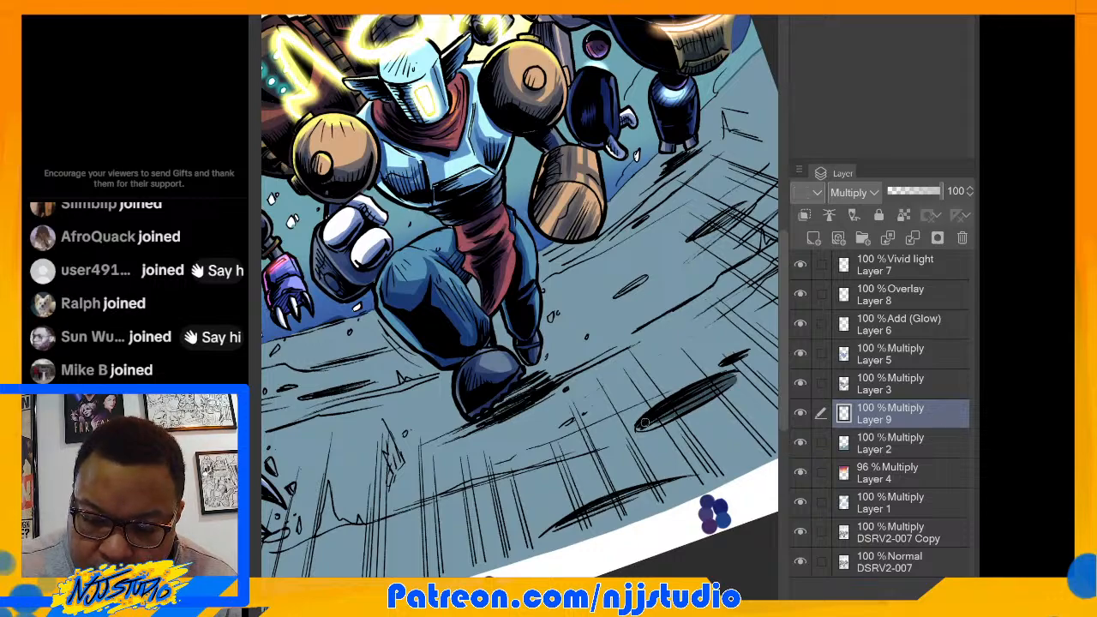
{"action": "mouse_move", "coordinate": [644, 423]}
{"action": "left_mouse_down"}
{"action": "mouse_move", "coordinate": [694, 403]}
{"action": "mouse_move", "coordinate": [709, 383]}
{"action": "mouse_move", "coordinate": [639, 428]}
{"action": "mouse_move", "coordinate": [713, 392]}
{"action": "mouse_move", "coordinate": [707, 384]}
{"action": "mouse_move", "coordinate": [746, 355]}
{"action": "mouse_move", "coordinate": [723, 363]}
{"action": "left_mouse_up"}
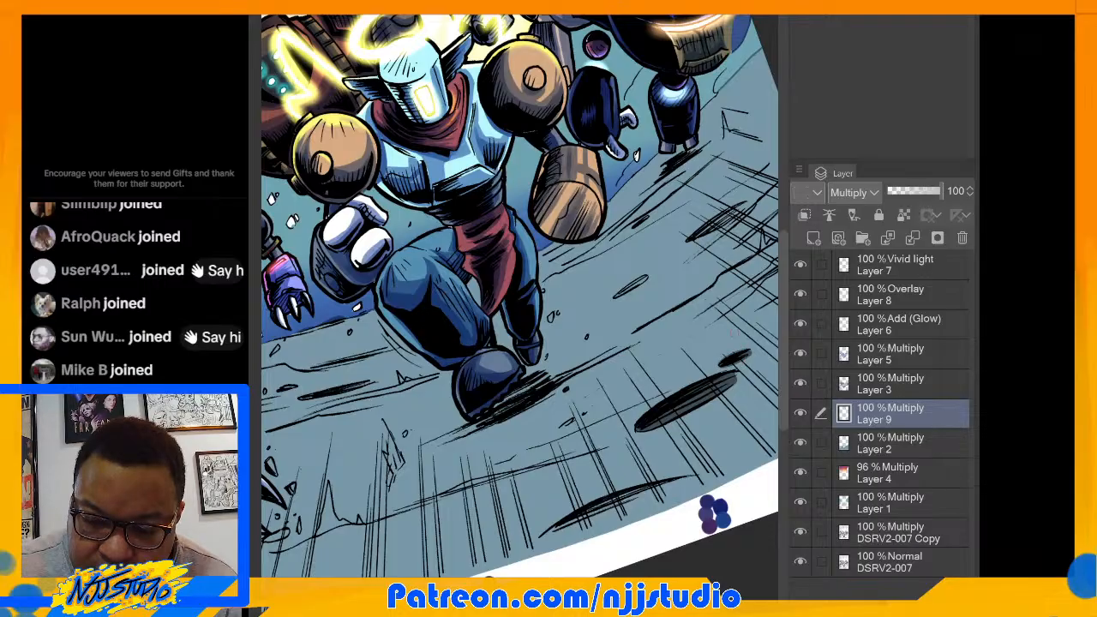
Step: Paint grey shadow streaks on the ground under the central robot's front foot, extending both ways, and along the nearby crack line and small oval
{"action": "left_click_drag", "start_coordinate": [527, 396], "coordinate": [599, 346]}
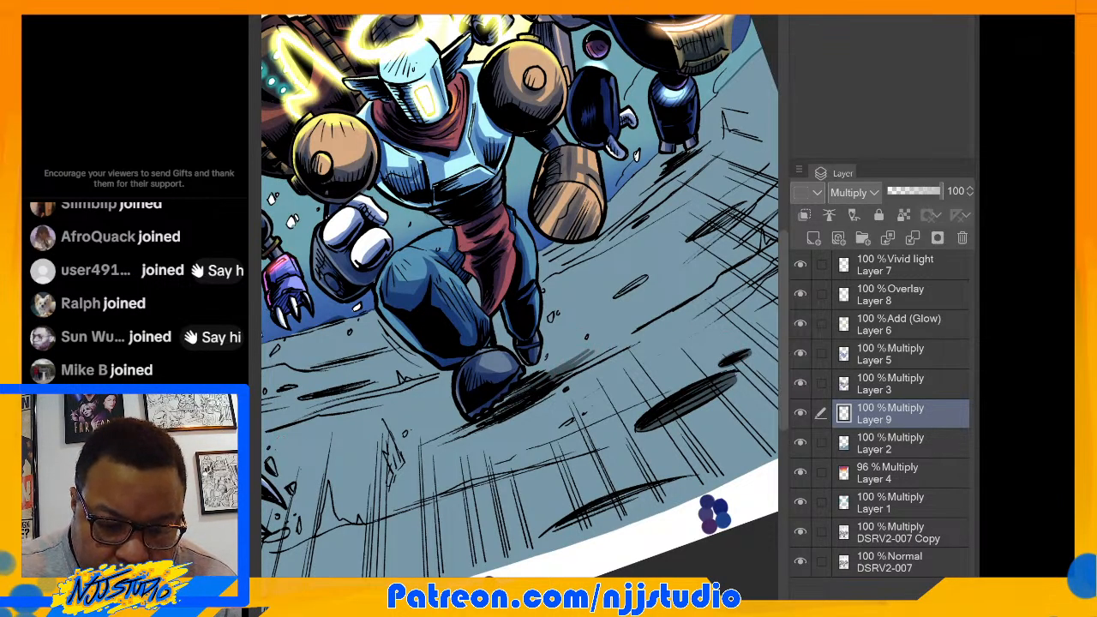
{"action": "mouse_move", "coordinate": [533, 383]}
{"action": "left_mouse_down"}
{"action": "mouse_move", "coordinate": [589, 351]}
{"action": "mouse_move", "coordinate": [523, 376]}
{"action": "left_mouse_up"}
{"action": "mouse_move", "coordinate": [474, 426]}
{"action": "left_mouse_down"}
{"action": "mouse_move", "coordinate": [518, 403]}
{"action": "mouse_move", "coordinate": [406, 452]}
{"action": "left_mouse_up"}
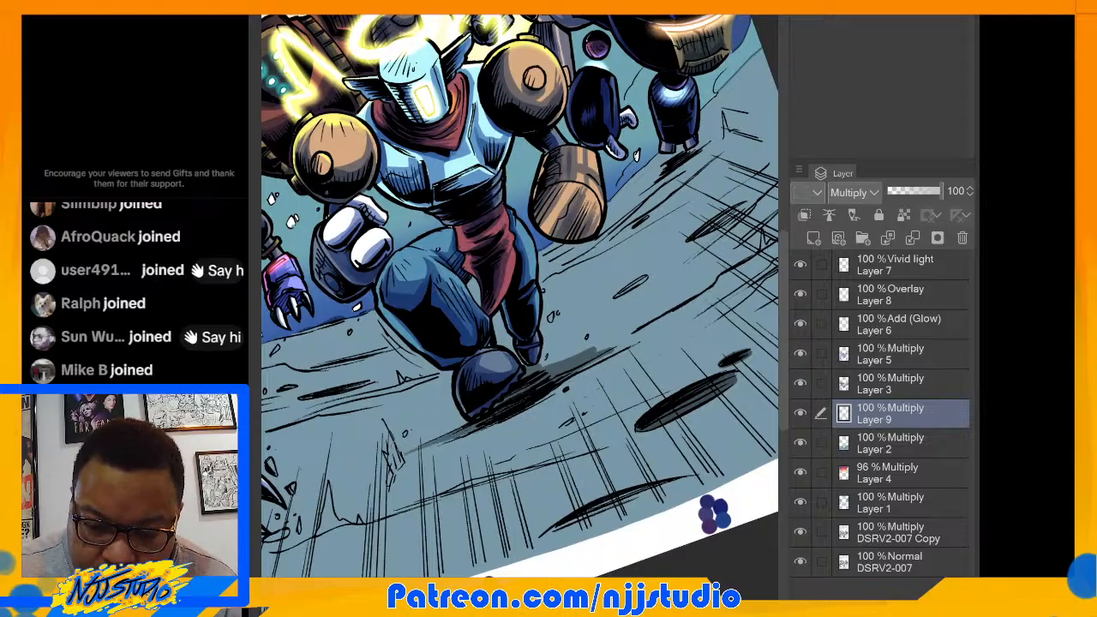
{"action": "left_click_drag", "start_coordinate": [503, 413], "coordinate": [408, 451]}
{"action": "left_click_drag", "start_coordinate": [475, 431], "coordinate": [407, 455]}
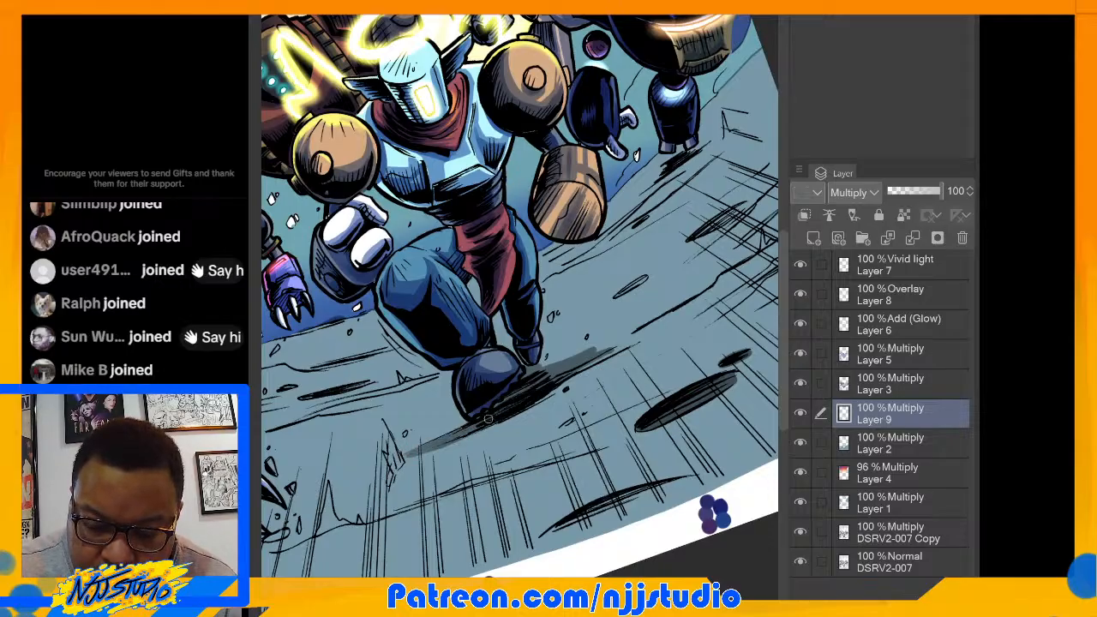
{"action": "left_click_drag", "start_coordinate": [551, 385], "coordinate": [727, 264]}
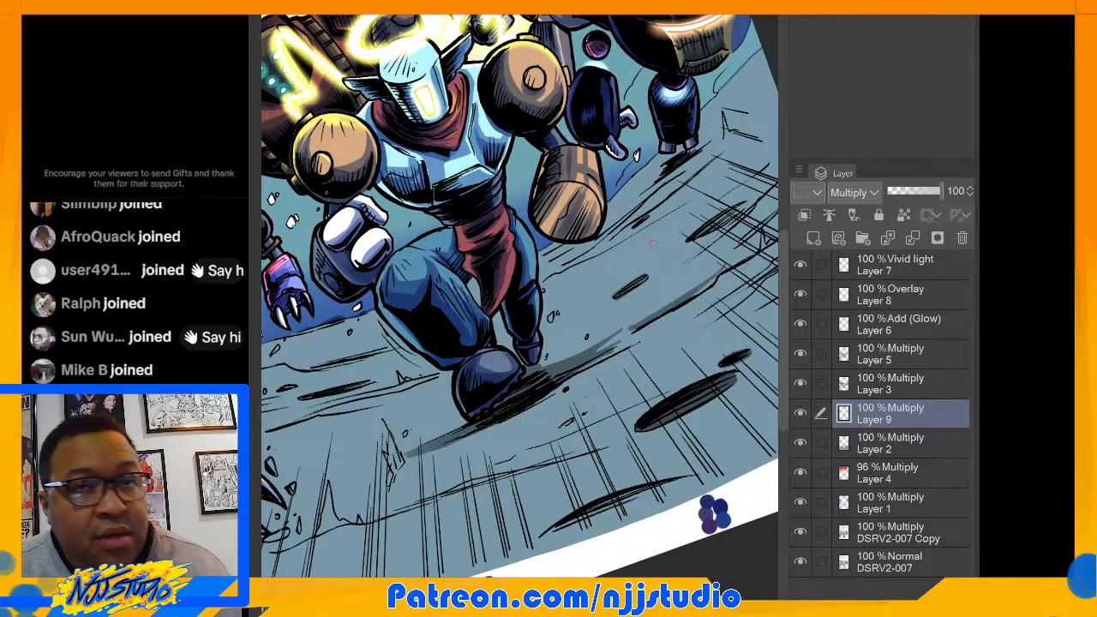
Step: Extend the grey shadow along the long crack line until it joins the streak at the central robot's front foot
{"action": "left_click_drag", "start_coordinate": [654, 244], "coordinate": [583, 265]}
{"action": "left_click_drag", "start_coordinate": [611, 318], "coordinate": [684, 271]}
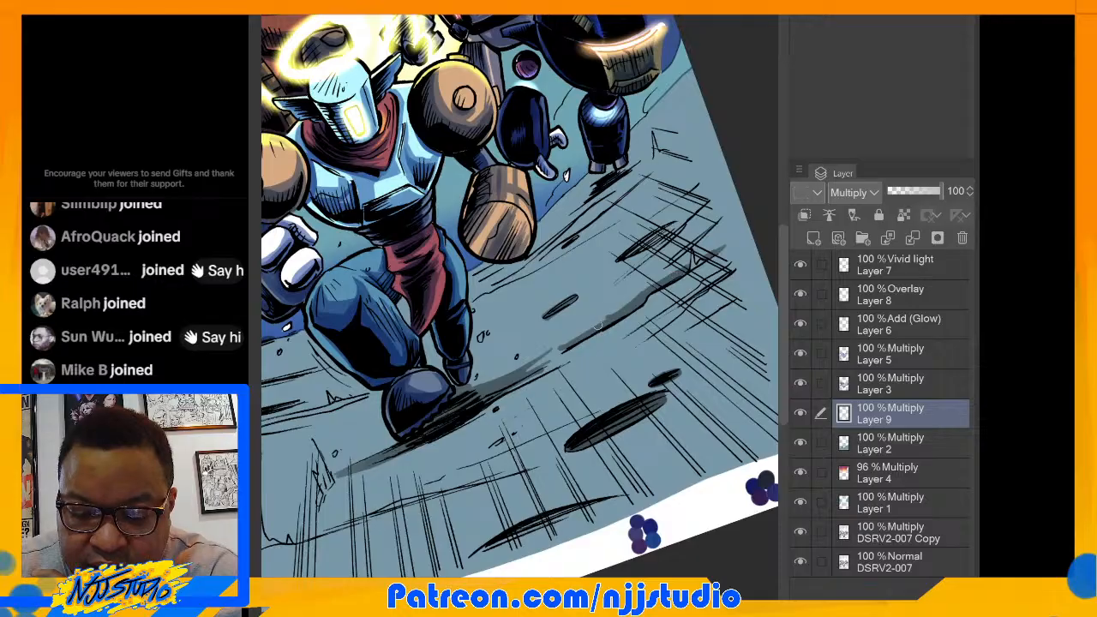
{"action": "mouse_move", "coordinate": [598, 325]}
{"action": "left_mouse_down"}
{"action": "mouse_move", "coordinate": [529, 369]}
{"action": "mouse_move", "coordinate": [618, 317]}
{"action": "mouse_move", "coordinate": [508, 382]}
{"action": "mouse_move", "coordinate": [613, 317]}
{"action": "mouse_move", "coordinate": [516, 370]}
{"action": "left_mouse_up"}
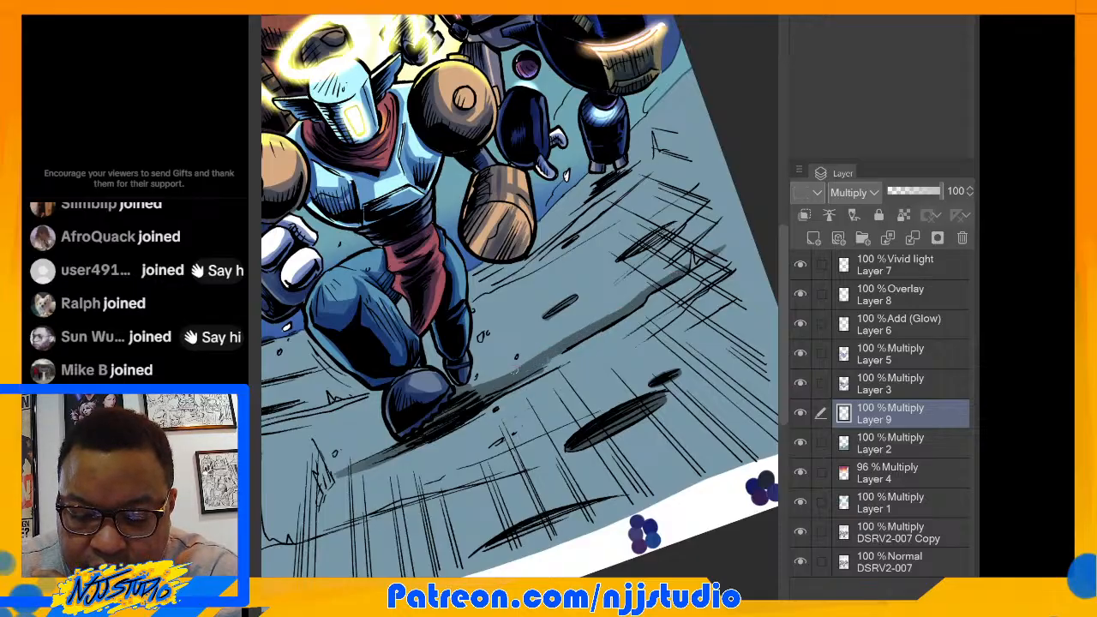
Step: Paint grey shadows around the small oval, under the round dark robot's foot, and over the streaks and hatched oval on the ground behind the central robot
{"action": "mouse_move", "coordinate": [549, 317]}
{"action": "left_mouse_down"}
{"action": "mouse_move", "coordinate": [578, 298]}
{"action": "mouse_move", "coordinate": [541, 324]}
{"action": "mouse_move", "coordinate": [577, 297]}
{"action": "left_mouse_up"}
{"action": "left_click_drag", "start_coordinate": [609, 185], "coordinate": [554, 230]}
{"action": "mouse_move", "coordinate": [553, 230]}
{"action": "left_mouse_down"}
{"action": "mouse_move", "coordinate": [649, 154]}
{"action": "mouse_move", "coordinate": [599, 180]}
{"action": "mouse_move", "coordinate": [545, 242]}
{"action": "mouse_move", "coordinate": [573, 217]}
{"action": "left_mouse_up"}
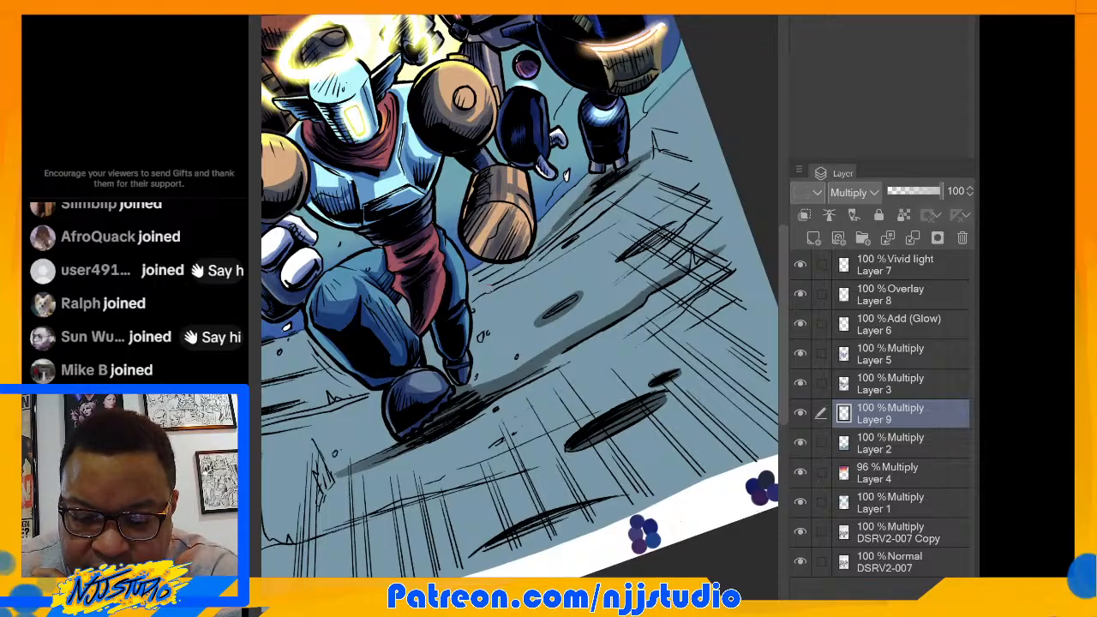
{"action": "mouse_move", "coordinate": [474, 295]}
{"action": "left_mouse_down"}
{"action": "mouse_move", "coordinate": [526, 259]}
{"action": "mouse_move", "coordinate": [471, 299]}
{"action": "mouse_move", "coordinate": [555, 260]}
{"action": "left_mouse_up"}
{"action": "mouse_move", "coordinate": [473, 298]}
{"action": "left_mouse_down"}
{"action": "mouse_move", "coordinate": [566, 256]}
{"action": "mouse_move", "coordinate": [577, 236]}
{"action": "mouse_move", "coordinate": [559, 257]}
{"action": "mouse_move", "coordinate": [670, 229]}
{"action": "mouse_move", "coordinate": [622, 260]}
{"action": "mouse_move", "coordinate": [677, 224]}
{"action": "mouse_move", "coordinate": [619, 261]}
{"action": "left_mouse_up"}
{"action": "left_click_drag", "start_coordinate": [674, 226], "coordinate": [623, 261]}
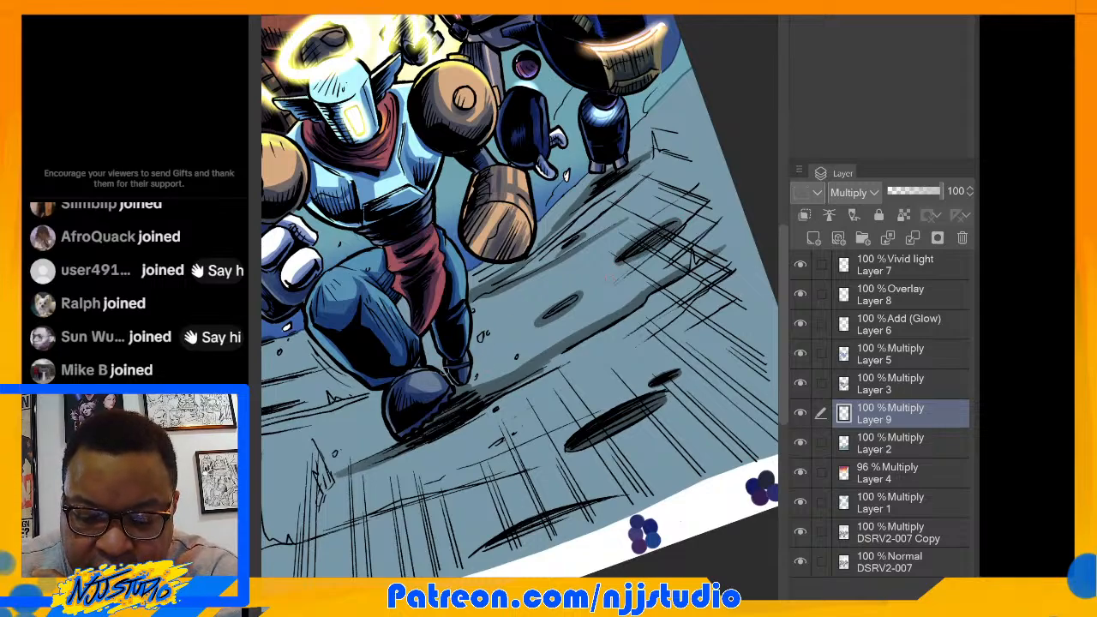
Step: Paint grey shadow over the ground streaks between the purple robot and the central robot's front foot, undoing one stroke
{"action": "mouse_move", "coordinate": [413, 313]}
{"action": "left_mouse_down"}
{"action": "mouse_move", "coordinate": [584, 260]}
{"action": "mouse_move", "coordinate": [620, 273]}
{"action": "left_mouse_up"}
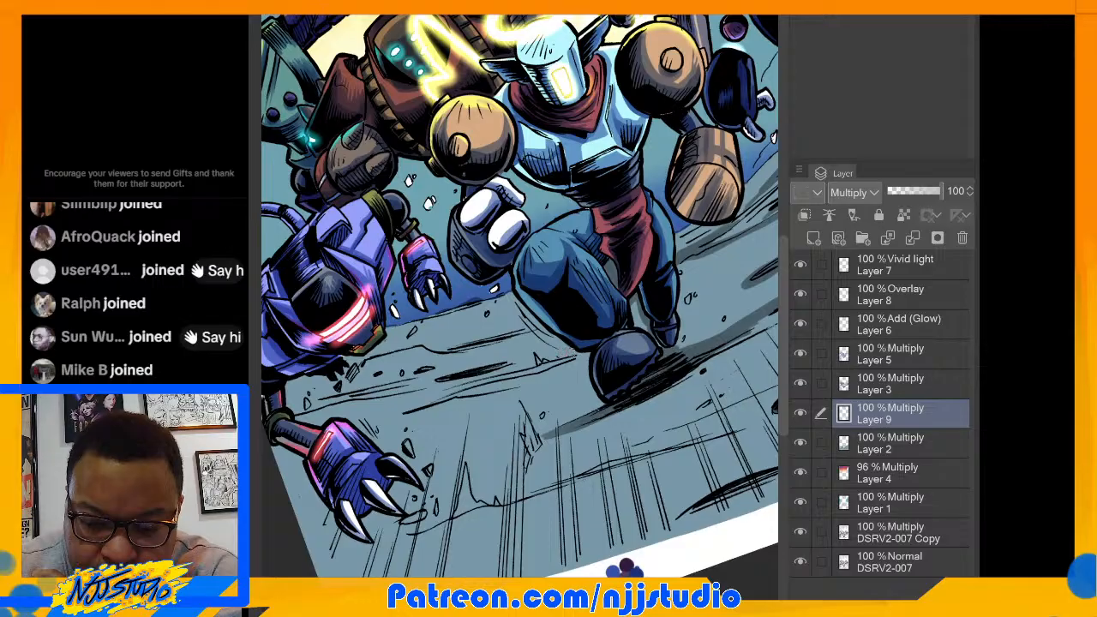
{"action": "left_click_drag", "start_coordinate": [567, 351], "coordinate": [438, 381]}
{"action": "mouse_move", "coordinate": [536, 359]}
{"action": "left_mouse_down"}
{"action": "mouse_move", "coordinate": [438, 382]}
{"action": "mouse_move", "coordinate": [535, 361]}
{"action": "left_mouse_up"}
{"action": "left_click_drag", "start_coordinate": [456, 382], "coordinate": [573, 354]}
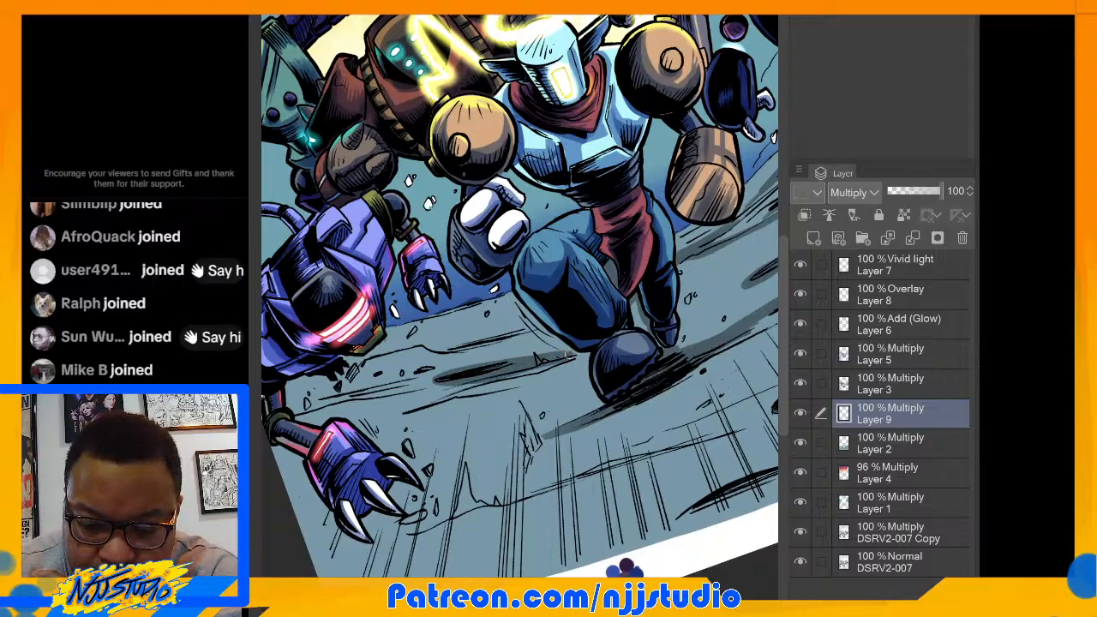
{"action": "key", "text": "ctrl+z"}
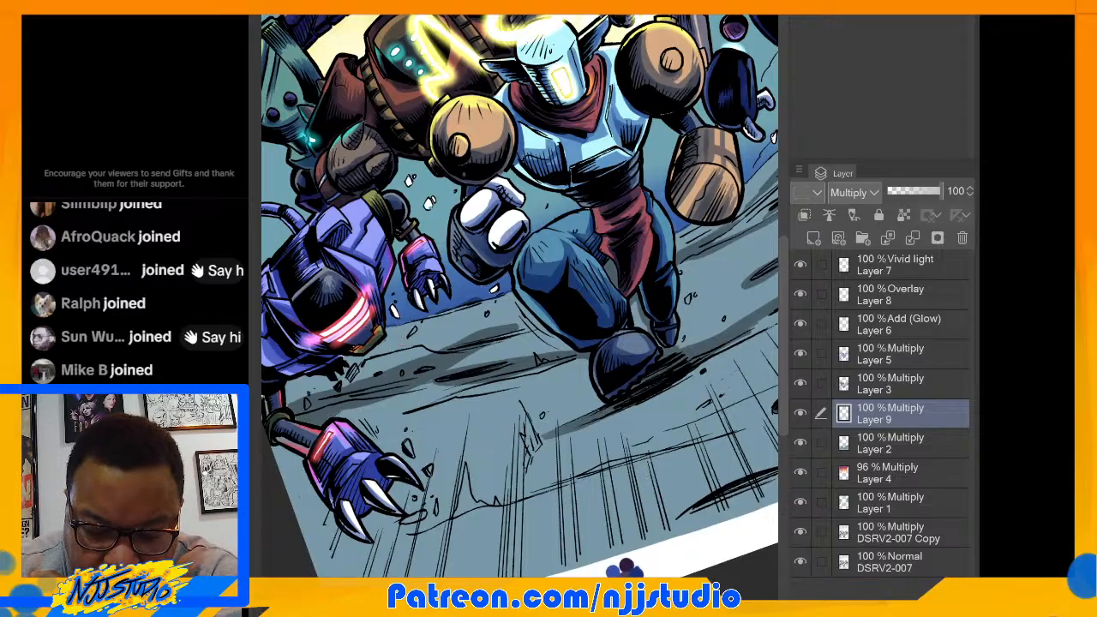
Step: Shade the ground beside and beneath the purple robot's large clawed hand in the foreground
{"action": "left_click_drag", "start_coordinate": [336, 415], "coordinate": [418, 324]}
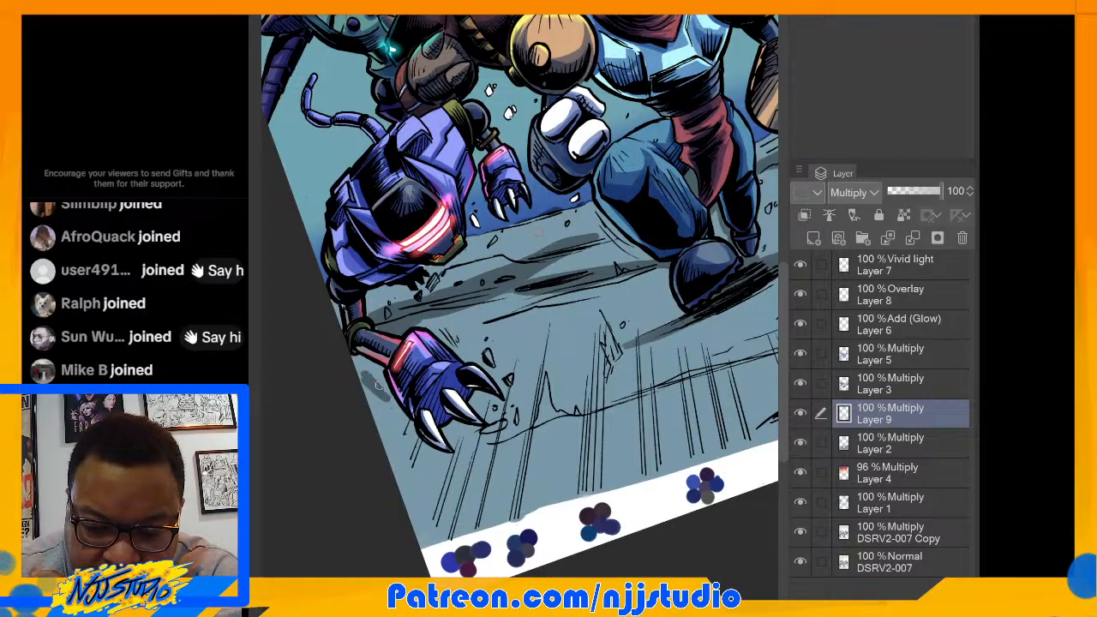
{"action": "mouse_move", "coordinate": [381, 389]}
{"action": "left_mouse_down"}
{"action": "mouse_move", "coordinate": [402, 437]}
{"action": "mouse_move", "coordinate": [441, 468]}
{"action": "mouse_move", "coordinate": [432, 436]}
{"action": "mouse_move", "coordinate": [440, 463]}
{"action": "mouse_move", "coordinate": [409, 445]}
{"action": "mouse_move", "coordinate": [434, 460]}
{"action": "mouse_move", "coordinate": [385, 394]}
{"action": "left_mouse_up"}
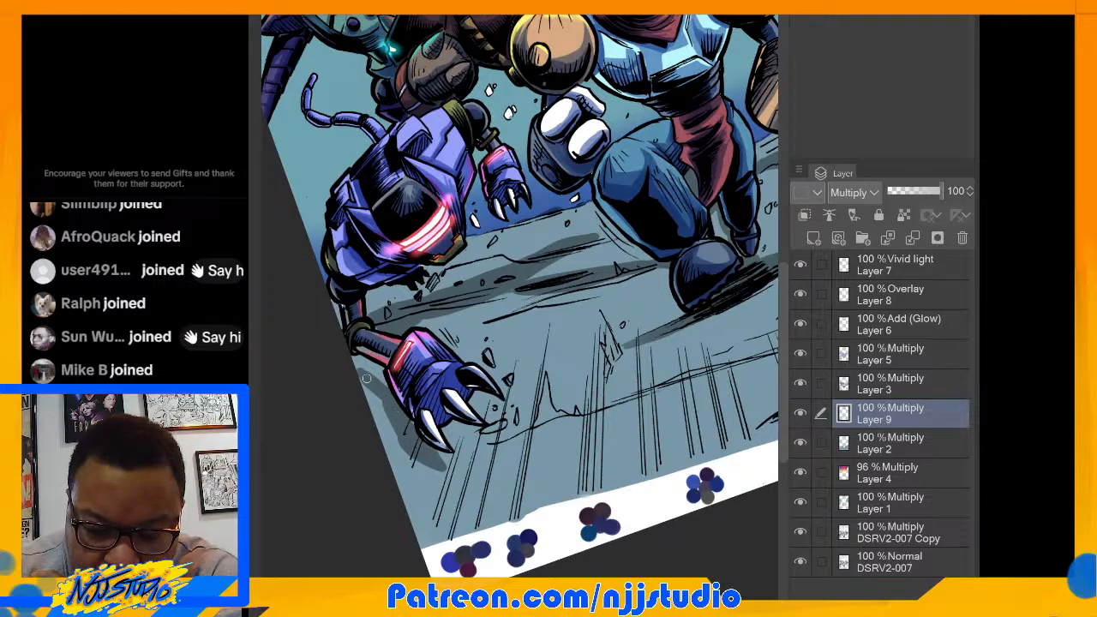
{"action": "mouse_move", "coordinate": [447, 435]}
{"action": "left_mouse_down"}
{"action": "mouse_move", "coordinate": [469, 451]}
{"action": "mouse_move", "coordinate": [447, 426]}
{"action": "left_mouse_up"}
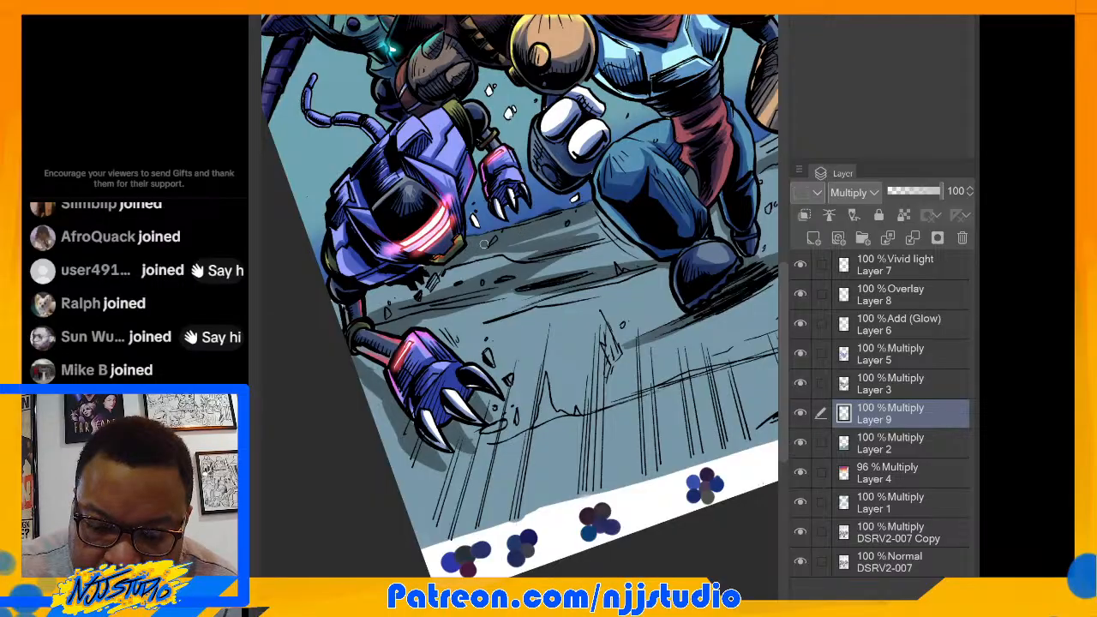
Step: Darken the ground shadow by the round dark robot's foot and paint a grey band along the foreground crack line toward the large oval
{"action": "left_click_drag", "start_coordinate": [549, 198], "coordinate": [323, 274]}
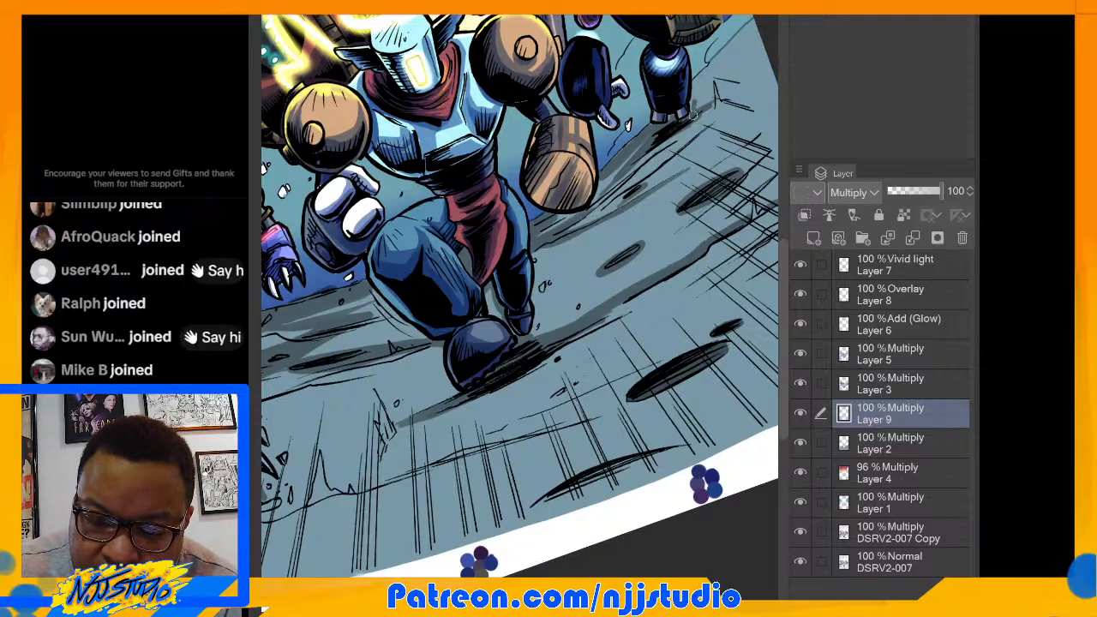
{"action": "mouse_move", "coordinate": [696, 106]}
{"action": "left_mouse_down"}
{"action": "mouse_move", "coordinate": [696, 115]}
{"action": "mouse_move", "coordinate": [695, 94]}
{"action": "mouse_move", "coordinate": [694, 120]}
{"action": "mouse_move", "coordinate": [659, 137]}
{"action": "left_mouse_up"}
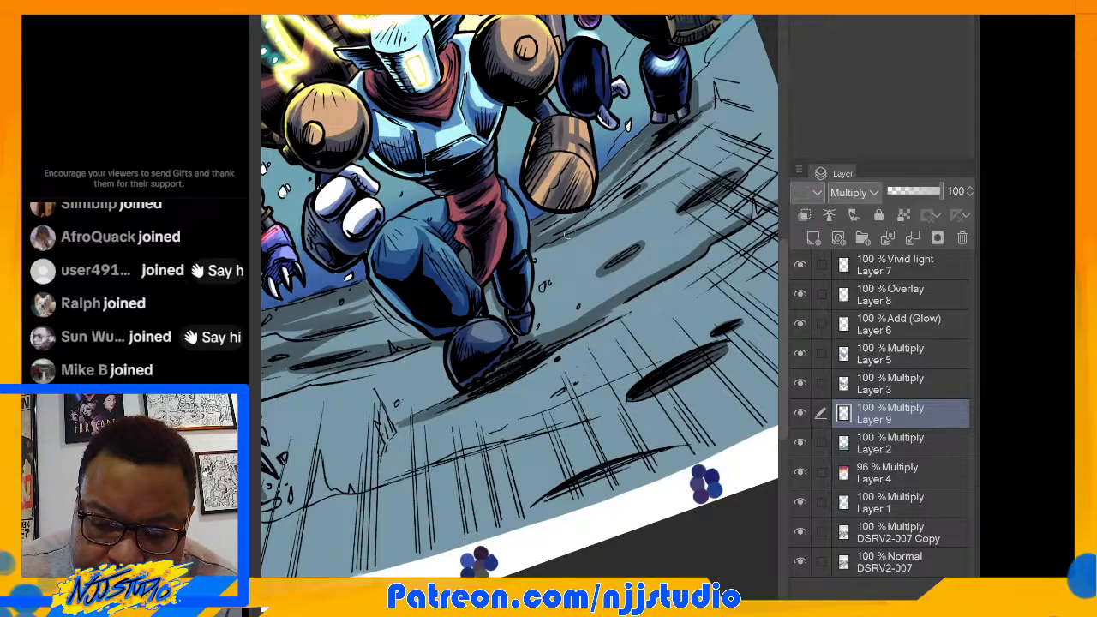
{"action": "mouse_move", "coordinate": [568, 235]}
{"action": "left_mouse_down"}
{"action": "mouse_move", "coordinate": [614, 197]}
{"action": "mouse_move", "coordinate": [631, 208]}
{"action": "mouse_move", "coordinate": [653, 186]}
{"action": "left_mouse_up"}
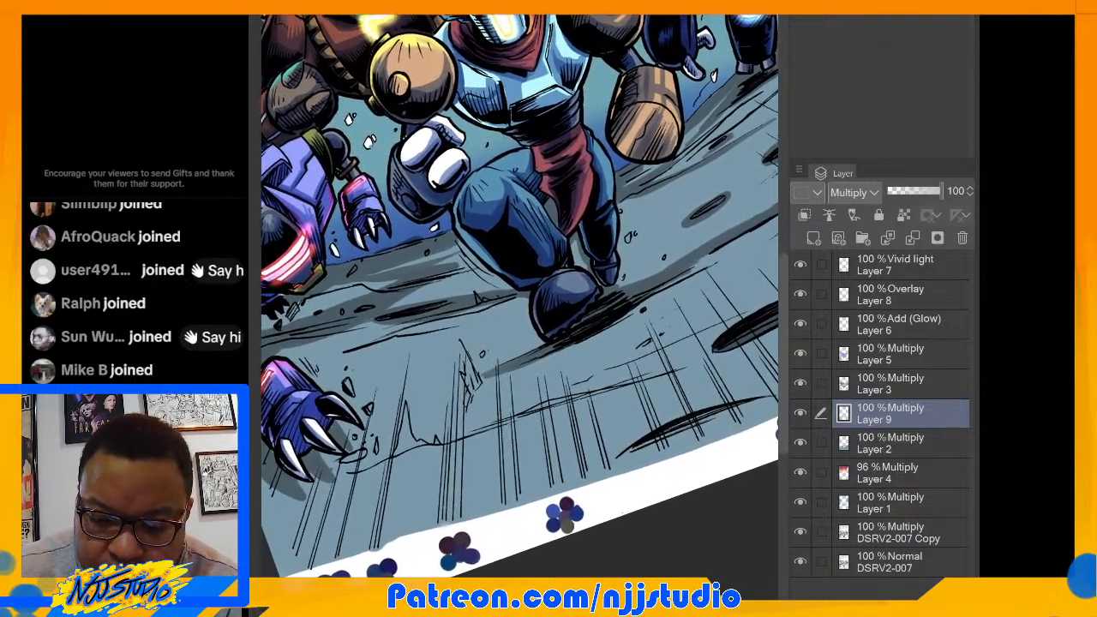
{"action": "left_click_drag", "start_coordinate": [441, 440], "coordinate": [724, 341]}
{"action": "mouse_move", "coordinate": [645, 370]}
{"action": "left_mouse_down"}
{"action": "mouse_move", "coordinate": [484, 424]}
{"action": "mouse_move", "coordinate": [729, 345]}
{"action": "mouse_move", "coordinate": [643, 370]}
{"action": "left_mouse_up"}
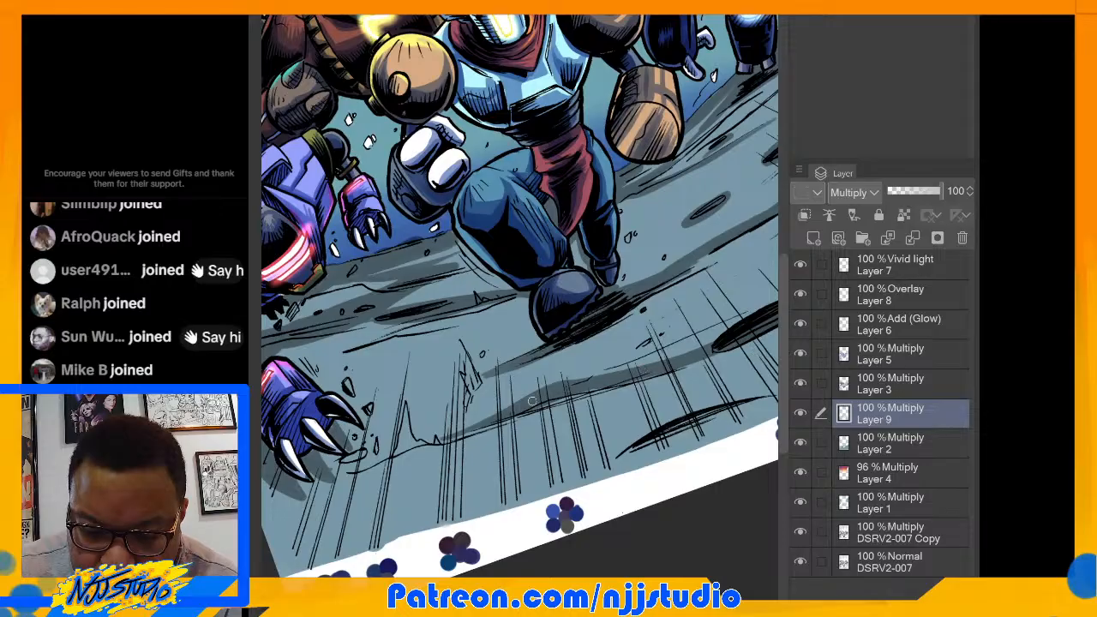
Step: Paint grey shading around the narrow hatched oval near the lower edge of the artwork
{"action": "left_click_drag", "start_coordinate": [420, 420], "coordinate": [361, 382]}
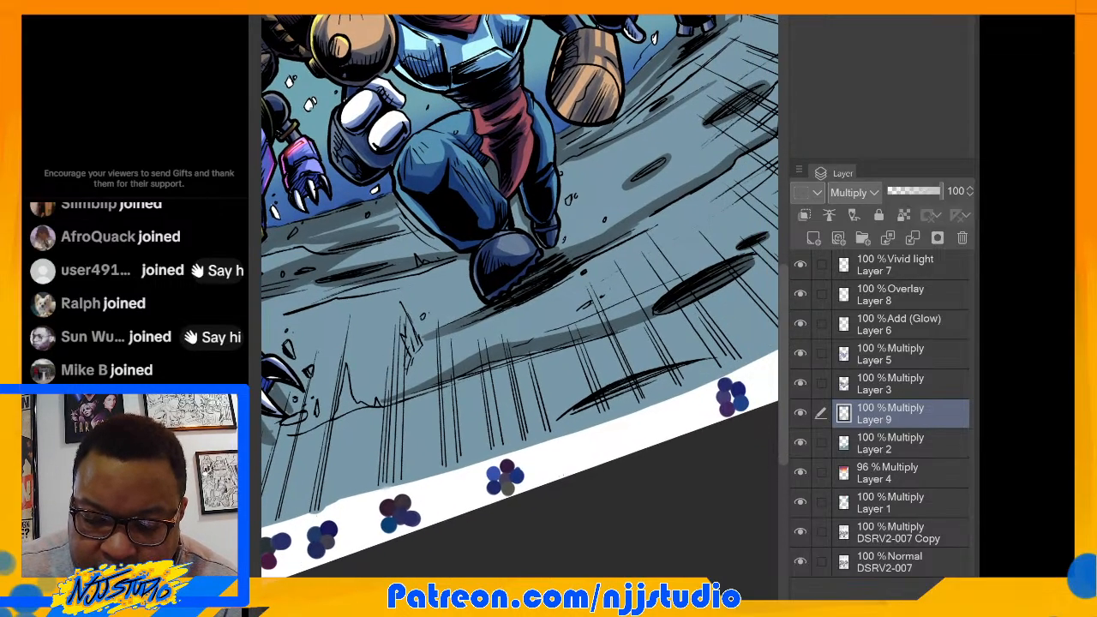
{"action": "mouse_move", "coordinate": [558, 423]}
{"action": "left_mouse_down"}
{"action": "mouse_move", "coordinate": [593, 396]}
{"action": "mouse_move", "coordinate": [717, 356]}
{"action": "mouse_move", "coordinate": [572, 411]}
{"action": "mouse_move", "coordinate": [692, 367]}
{"action": "mouse_move", "coordinate": [650, 379]}
{"action": "mouse_move", "coordinate": [698, 374]}
{"action": "mouse_move", "coordinate": [650, 374]}
{"action": "mouse_move", "coordinate": [579, 412]}
{"action": "left_mouse_up"}
{"action": "left_click_drag", "start_coordinate": [703, 374], "coordinate": [571, 425]}
{"action": "mouse_move", "coordinate": [506, 265]}
{"action": "left_mouse_down"}
{"action": "mouse_move", "coordinate": [496, 377]}
{"action": "mouse_move", "coordinate": [556, 418]}
{"action": "left_mouse_up"}
{"action": "left_click_drag", "start_coordinate": [565, 257], "coordinate": [536, 341]}
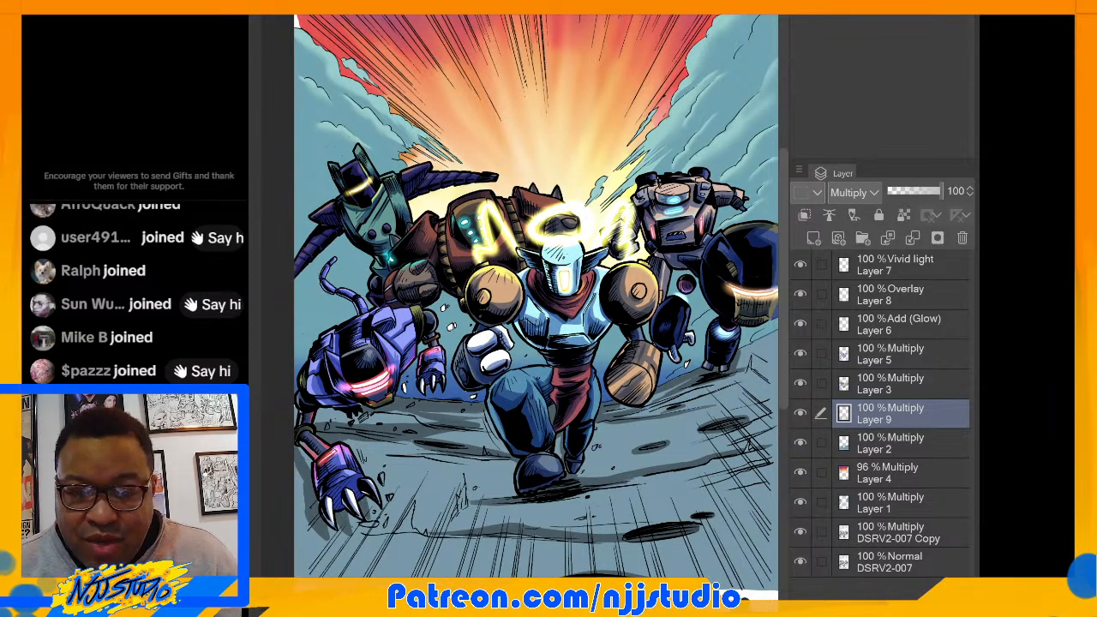
{"action": "left_click_drag", "start_coordinate": [563, 257], "coordinate": [535, 273]}
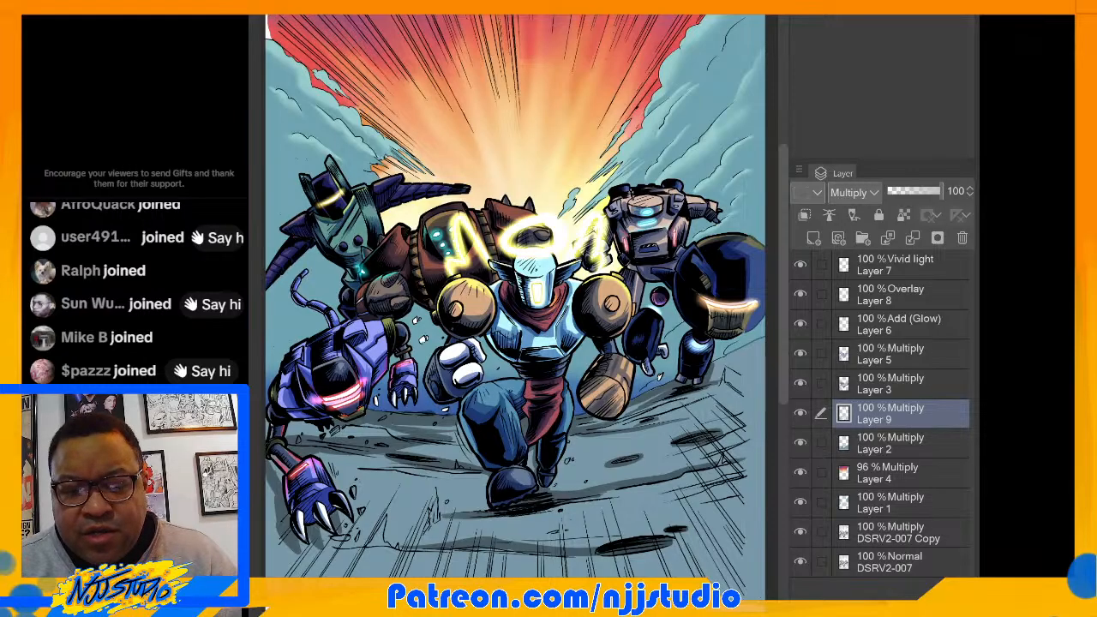
{"action": "mouse_move", "coordinate": [536, 265]}
{"action": "left_mouse_down"}
{"action": "mouse_move", "coordinate": [553, 276]}
{"action": "mouse_move", "coordinate": [541, 276]}
{"action": "left_mouse_up"}
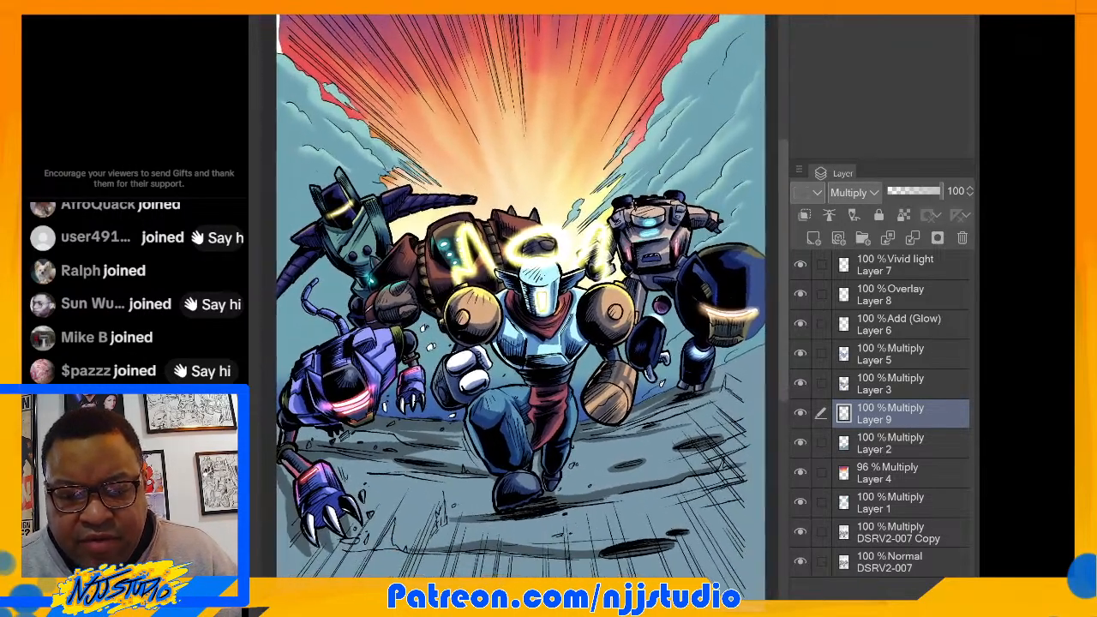